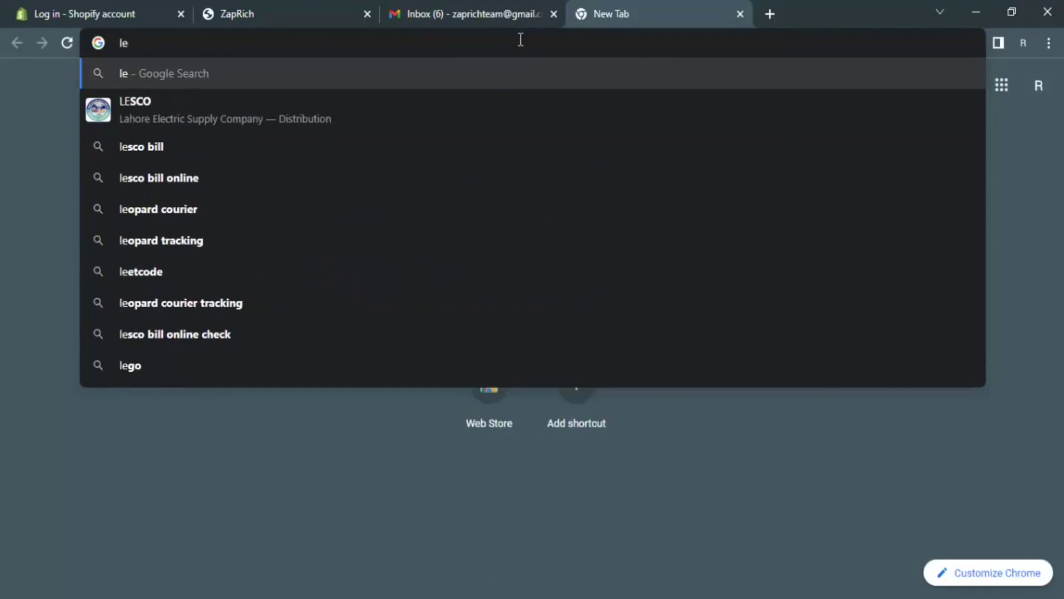
- Search Google for 'leandomainsearch'
{"action": "left_click", "coordinate": [231, 432]}
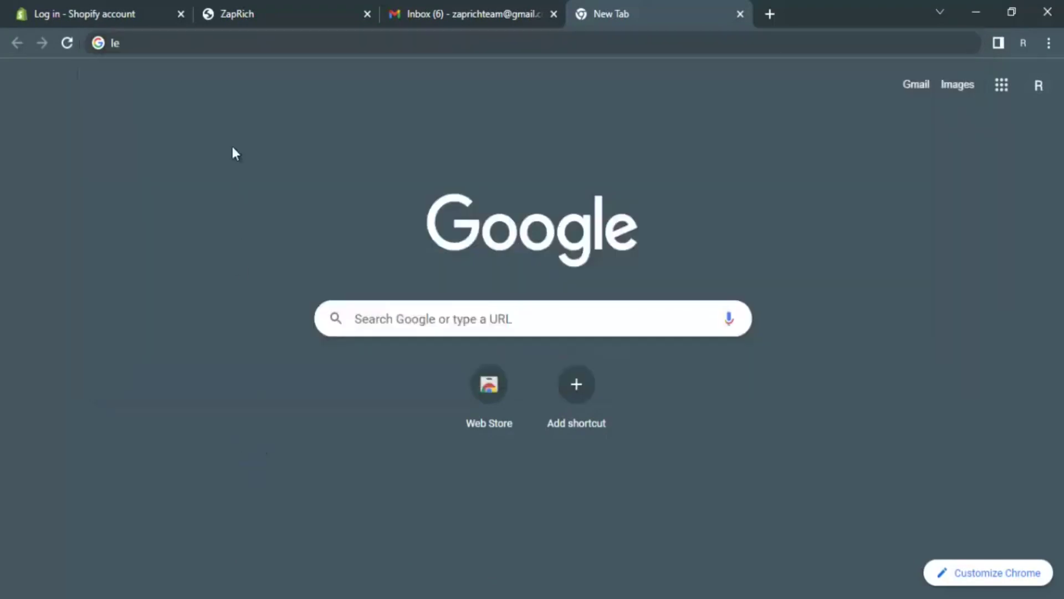
{"action": "left_click", "coordinate": [218, 43]}
{"action": "type", "text": "l"}
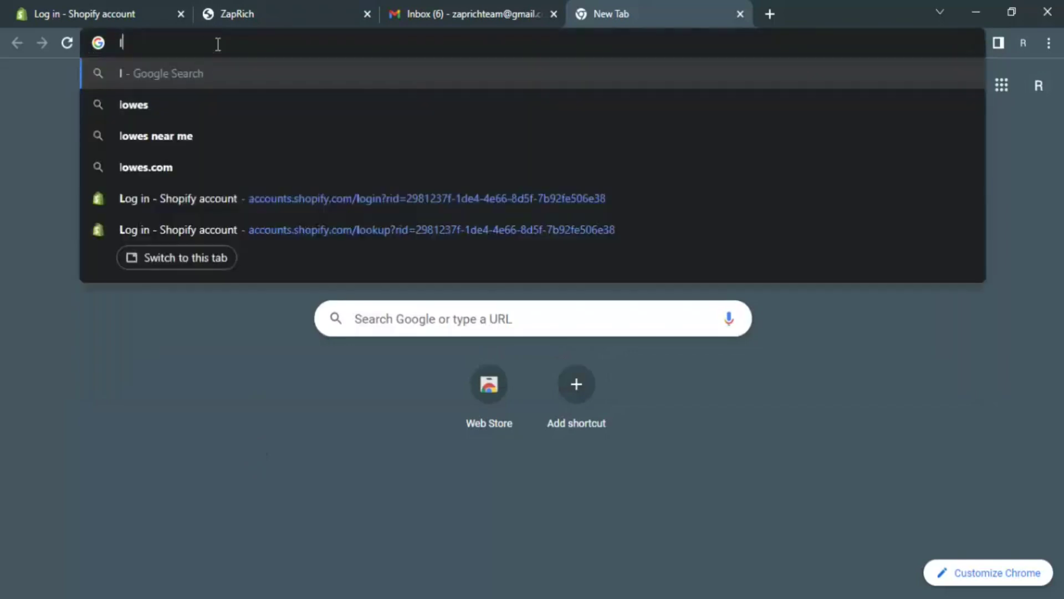
{"action": "type", "text": "eando"}
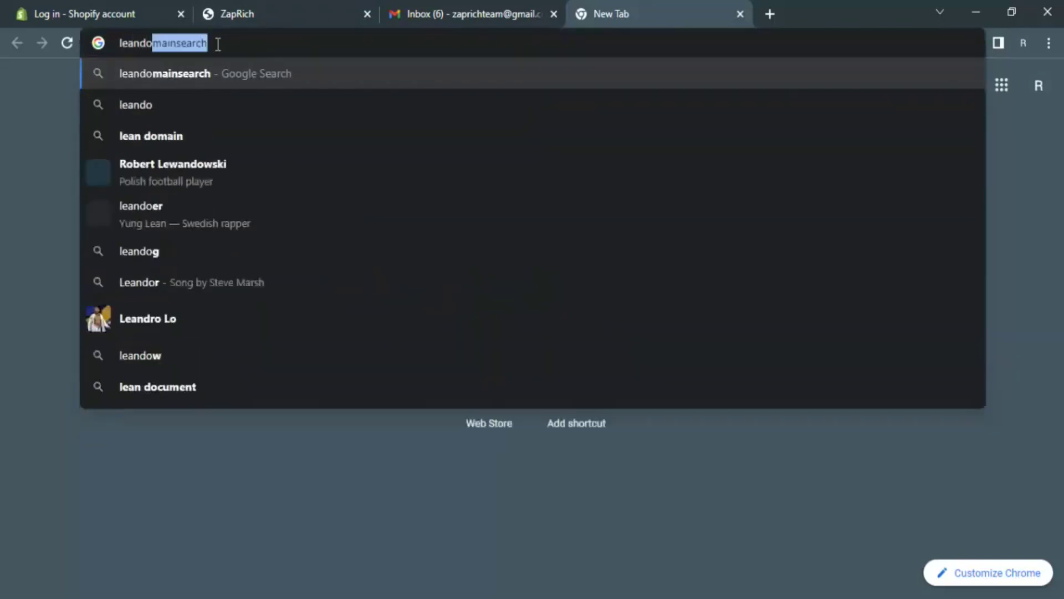
{"action": "left_click", "coordinate": [221, 73]}
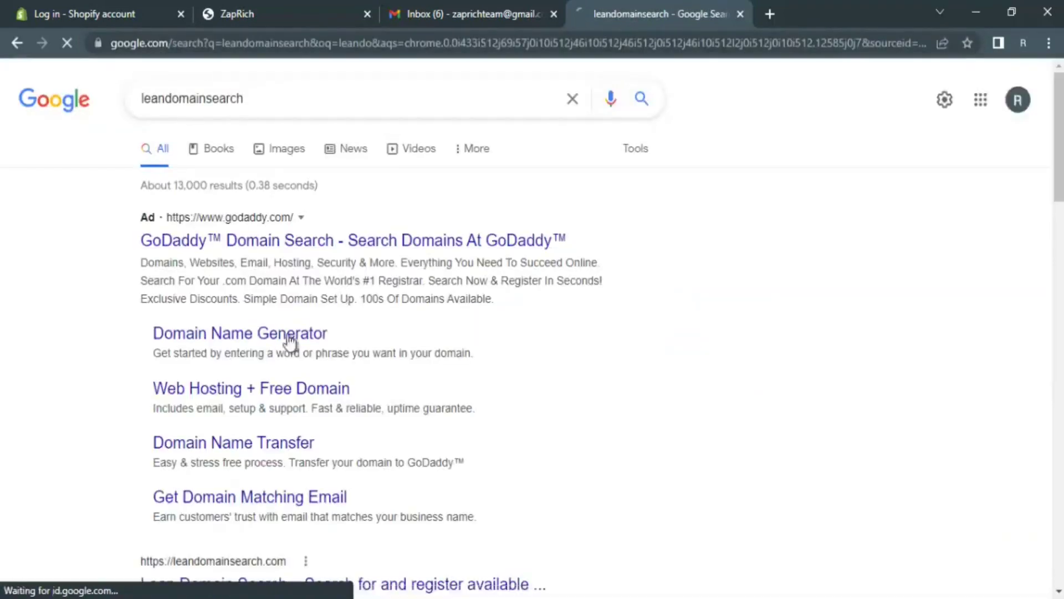
- Open the Lean Domain Search result and start a fresh blank tab
{"action": "scroll", "coordinate": [283, 282], "scroll_direction": "down", "scroll_amount": 4}
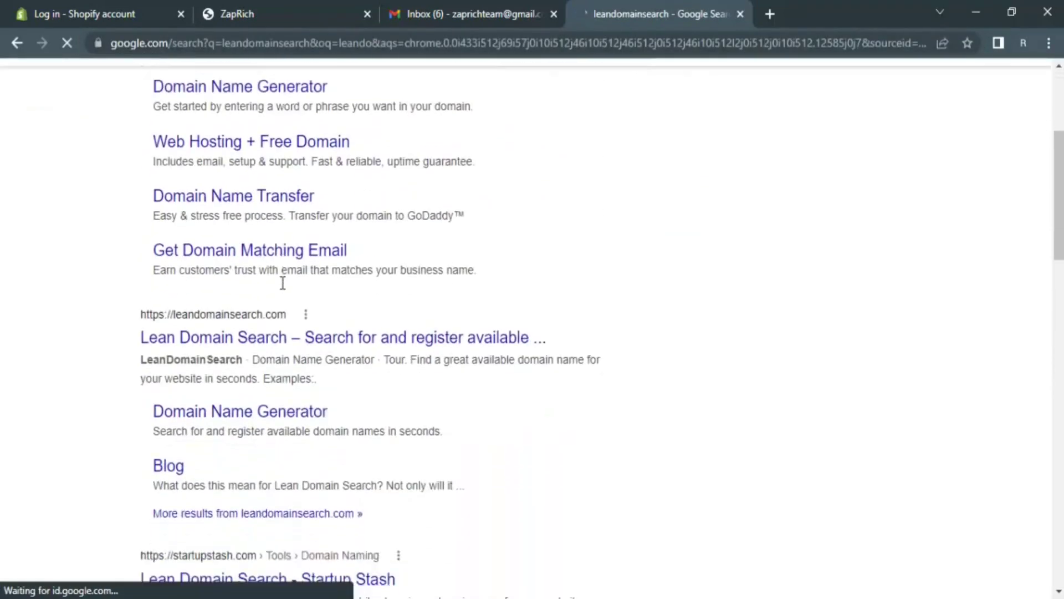
{"action": "left_click", "coordinate": [286, 343]}
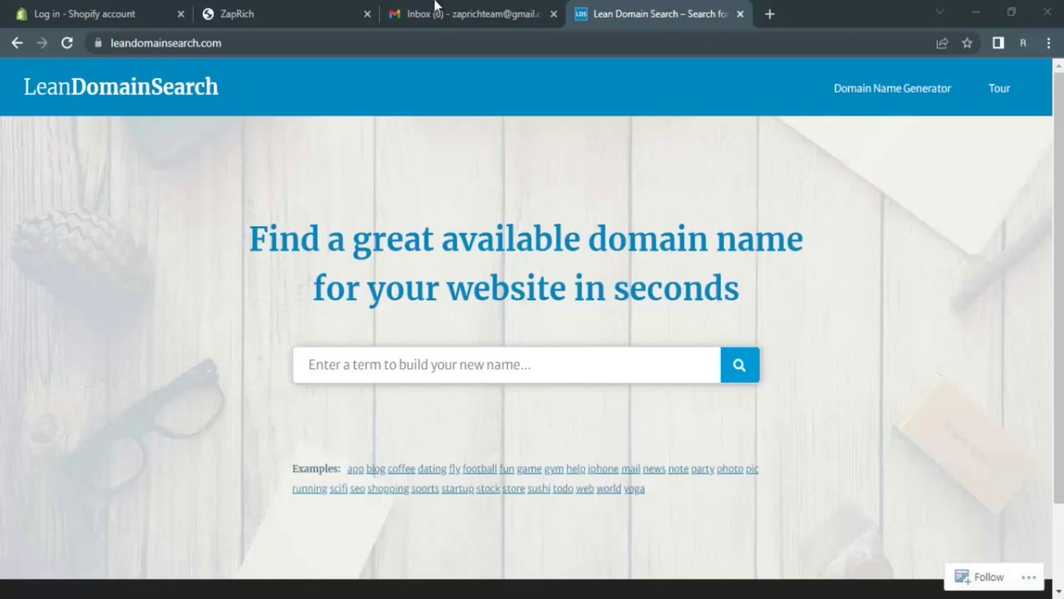
{"action": "left_click", "coordinate": [768, 14]}
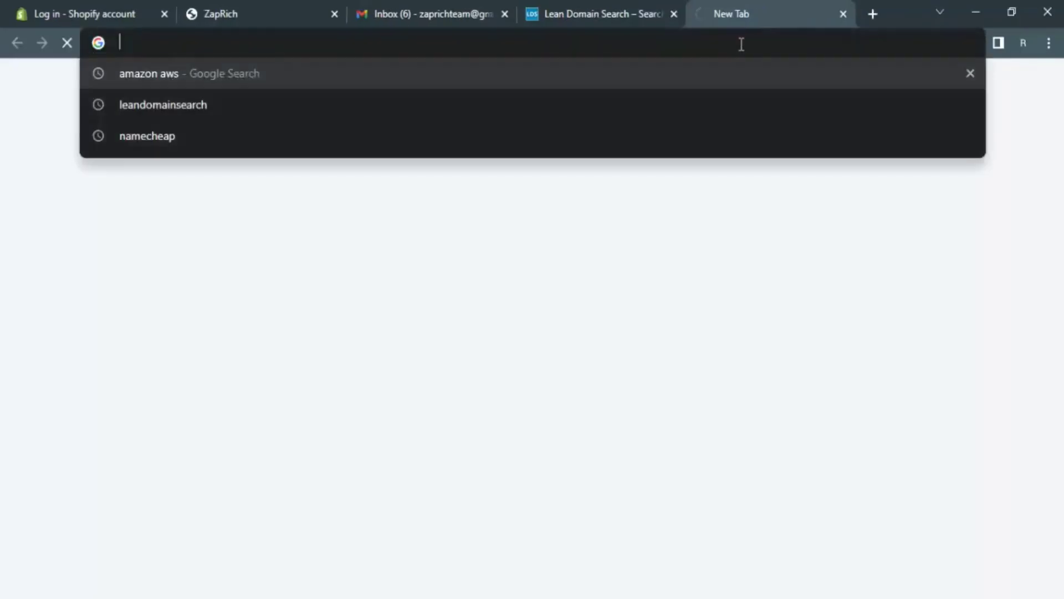
- Load namelix.com and enter the keyword 'tip'
{"action": "type", "text": "https://namelix.com/"}
{"action": "key", "text": "Return"}
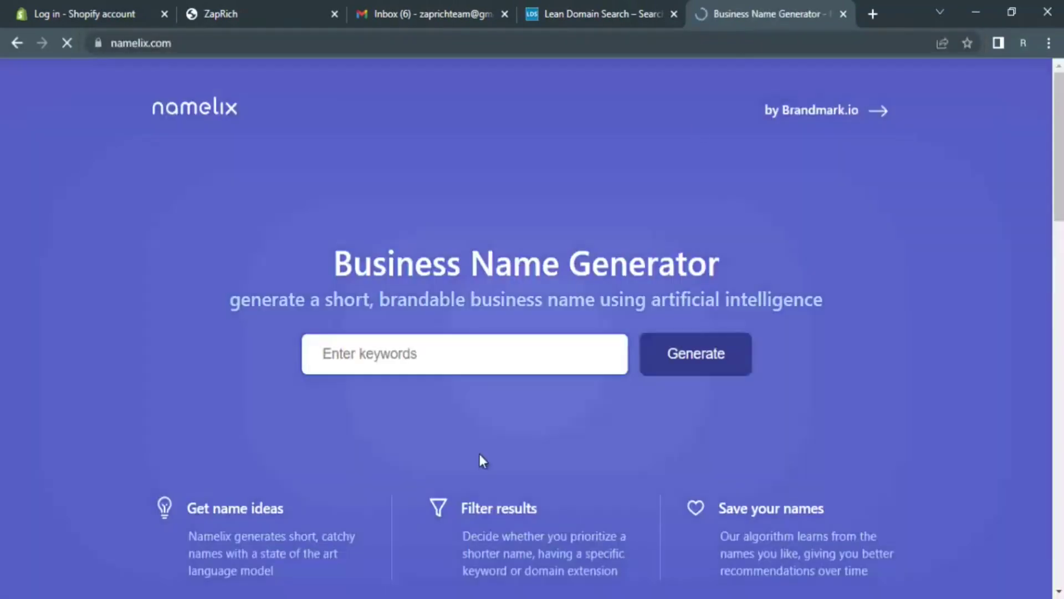
{"action": "left_click", "coordinate": [471, 352]}
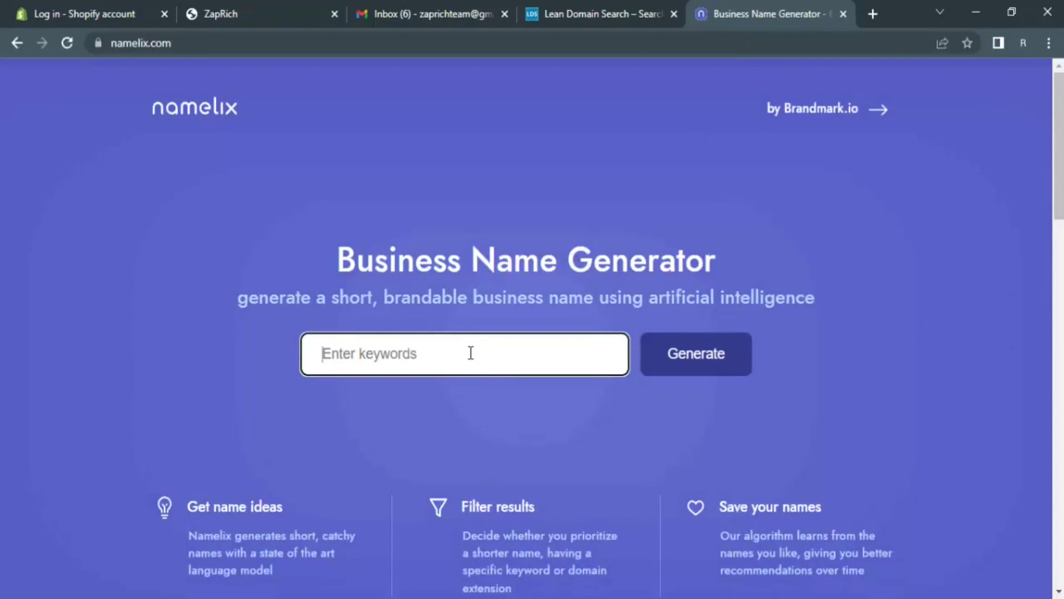
{"action": "left_click", "coordinate": [614, 7]}
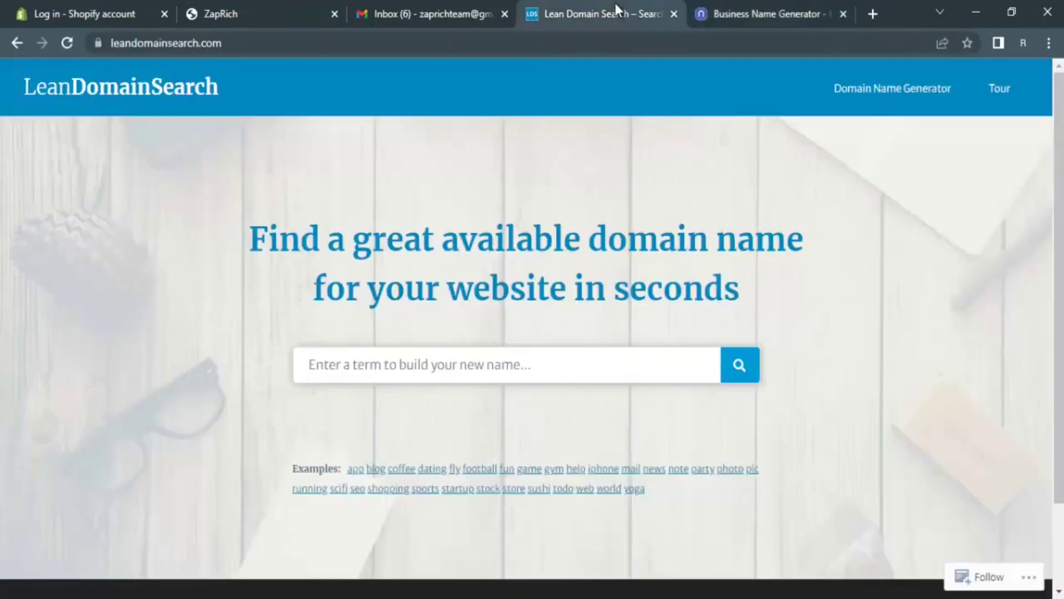
{"action": "left_click", "coordinate": [776, 6]}
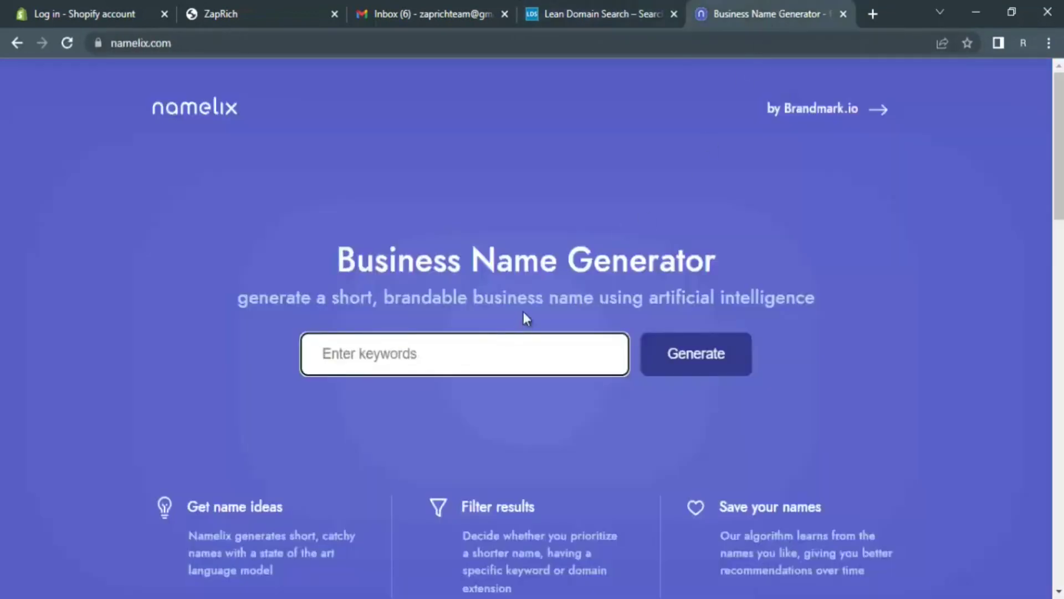
{"action": "type", "text": "tip"}
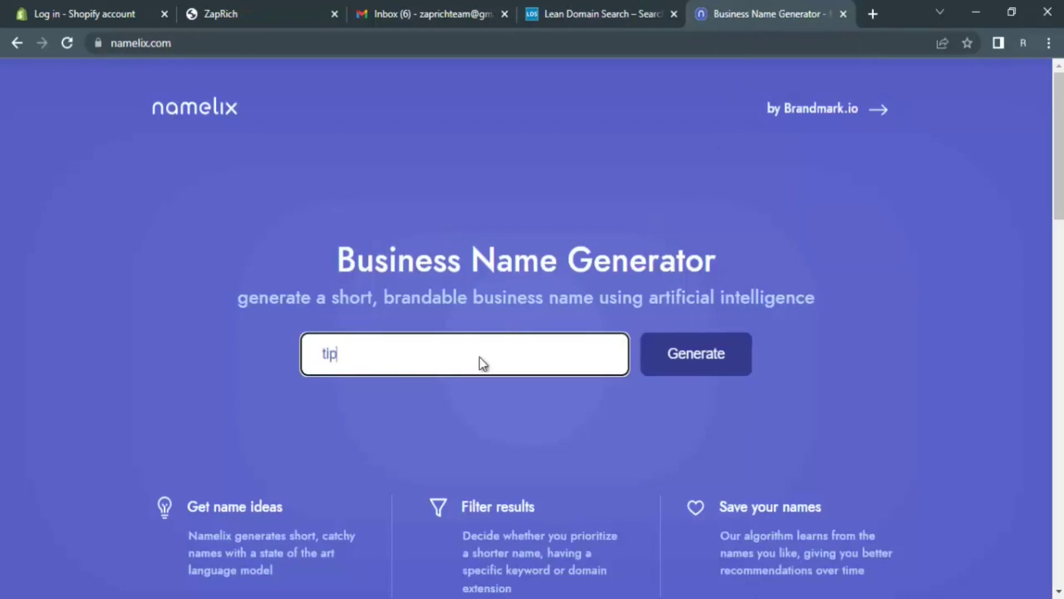
{"action": "key", "text": "Return"}
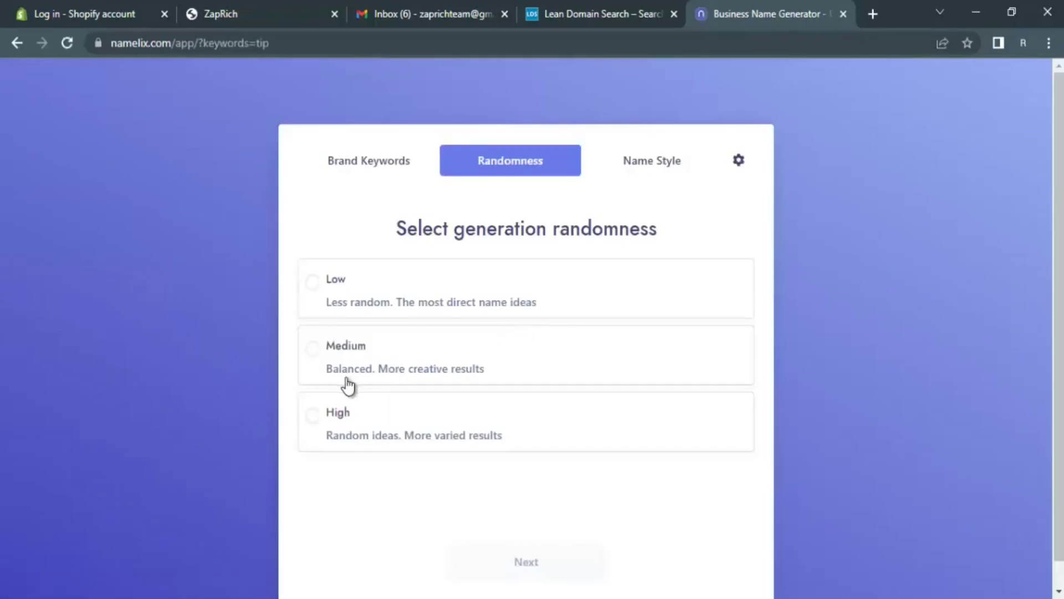
- Choose high randomness and the Brandable names style, then generate name ideas
{"action": "left_click", "coordinate": [373, 426]}
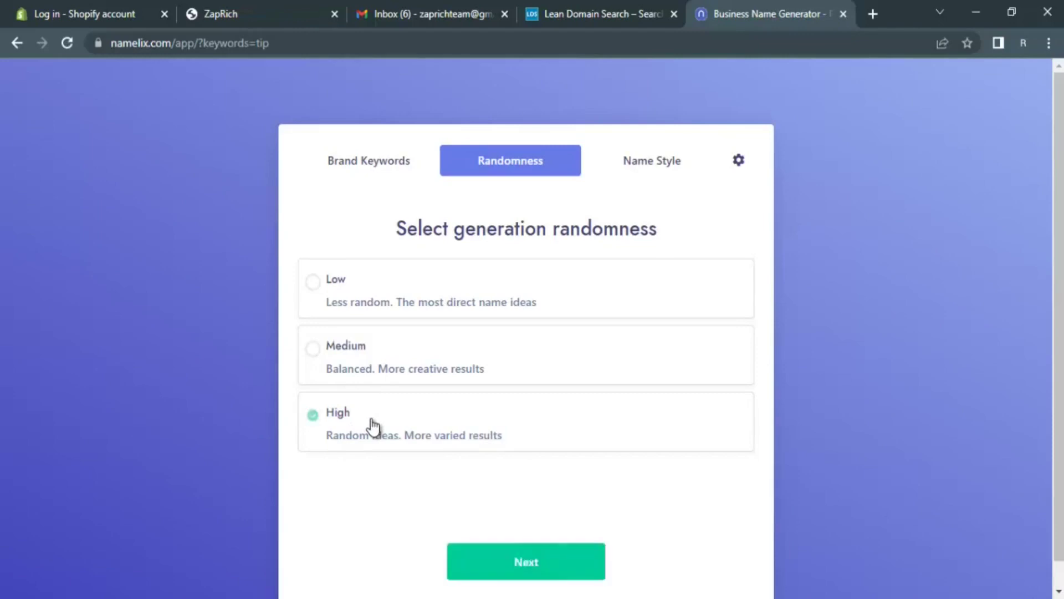
{"action": "left_click", "coordinate": [522, 562]}
{"action": "scroll", "coordinate": [613, 356], "scroll_direction": "down", "scroll_amount": 1}
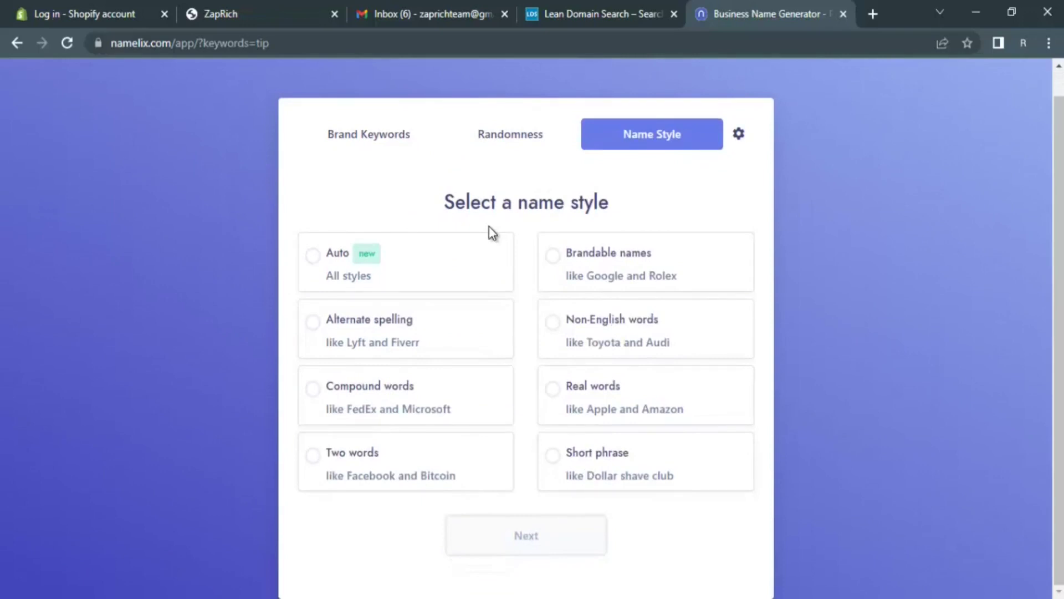
{"action": "left_click", "coordinate": [602, 275]}
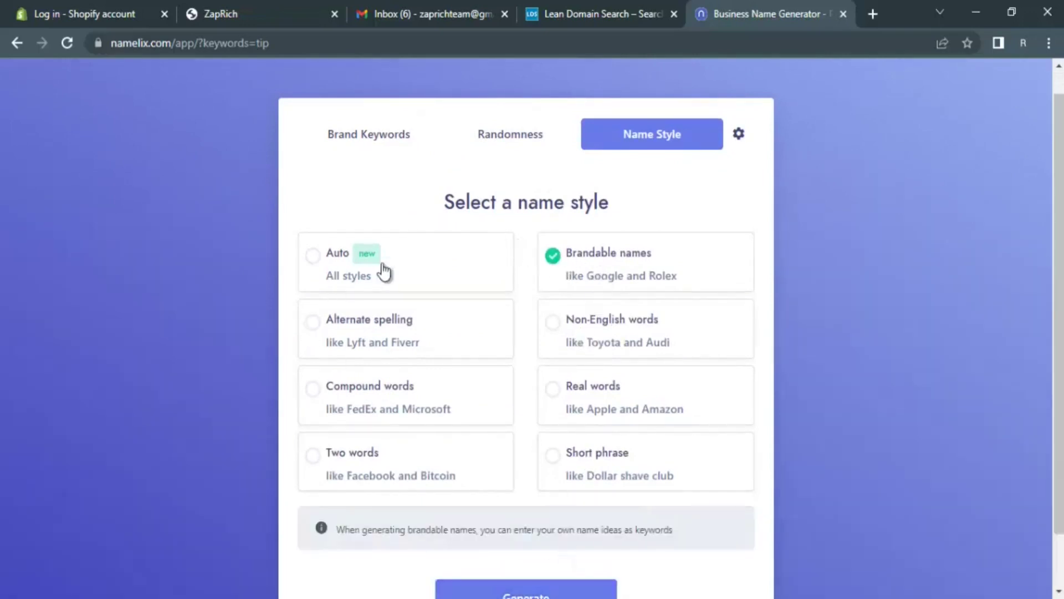
{"action": "scroll", "coordinate": [384, 272], "scroll_direction": "down", "scroll_amount": 1}
{"action": "left_click", "coordinate": [563, 536]}
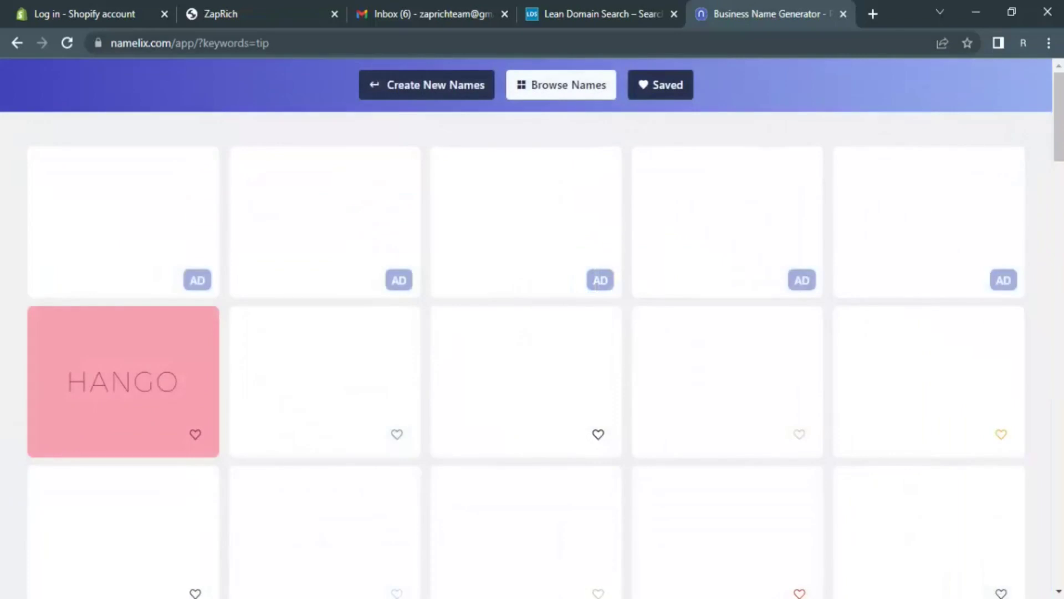
- Compare the Namelix 'tip' results against the Lean Domain Search page
{"action": "mouse_move", "coordinate": [703, 444]}
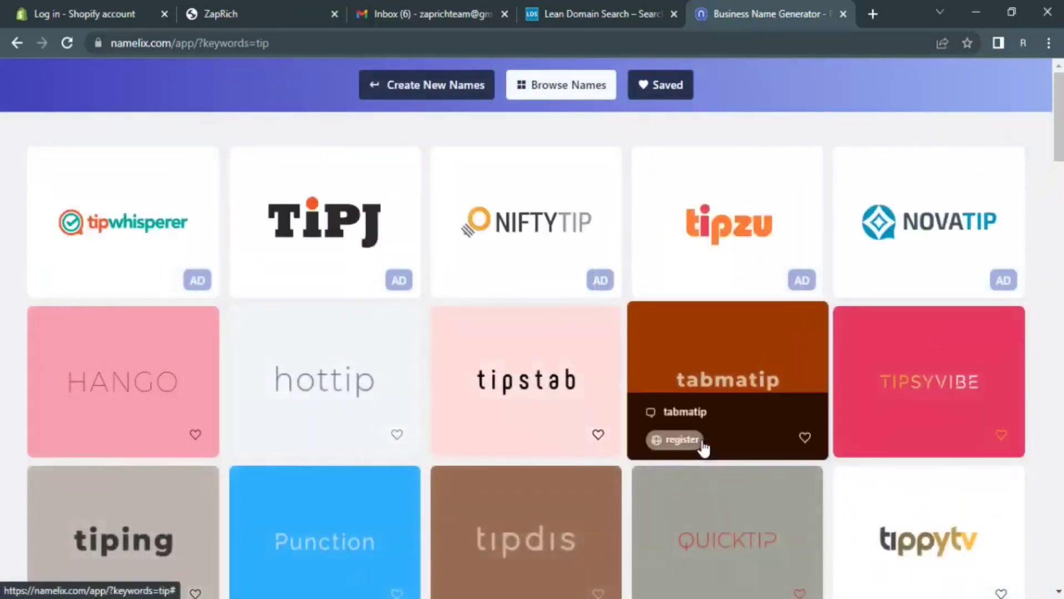
{"action": "left_click", "coordinate": [643, 9]}
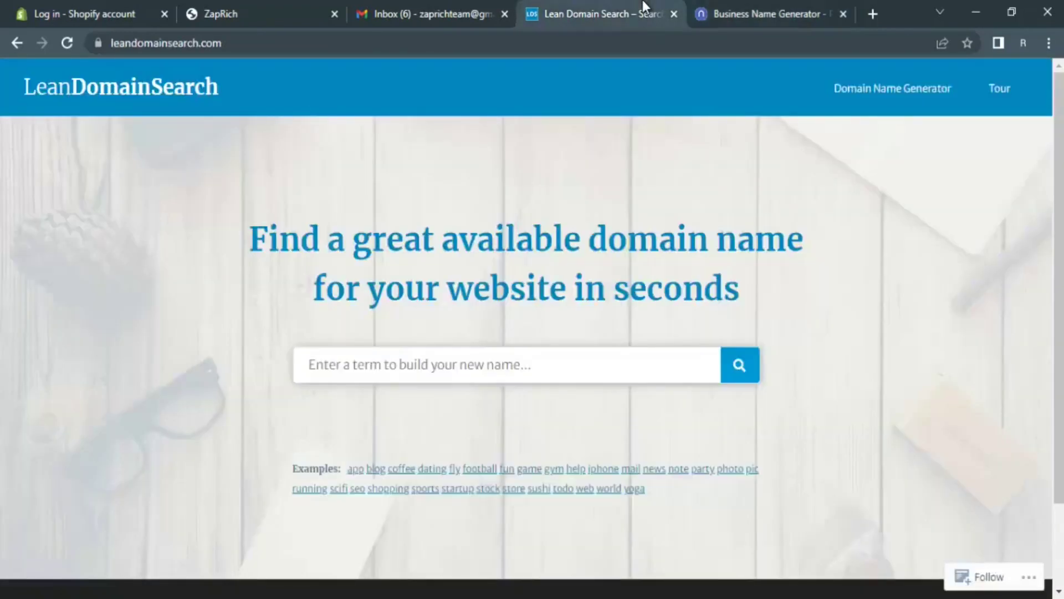
{"action": "left_click", "coordinate": [739, 1]}
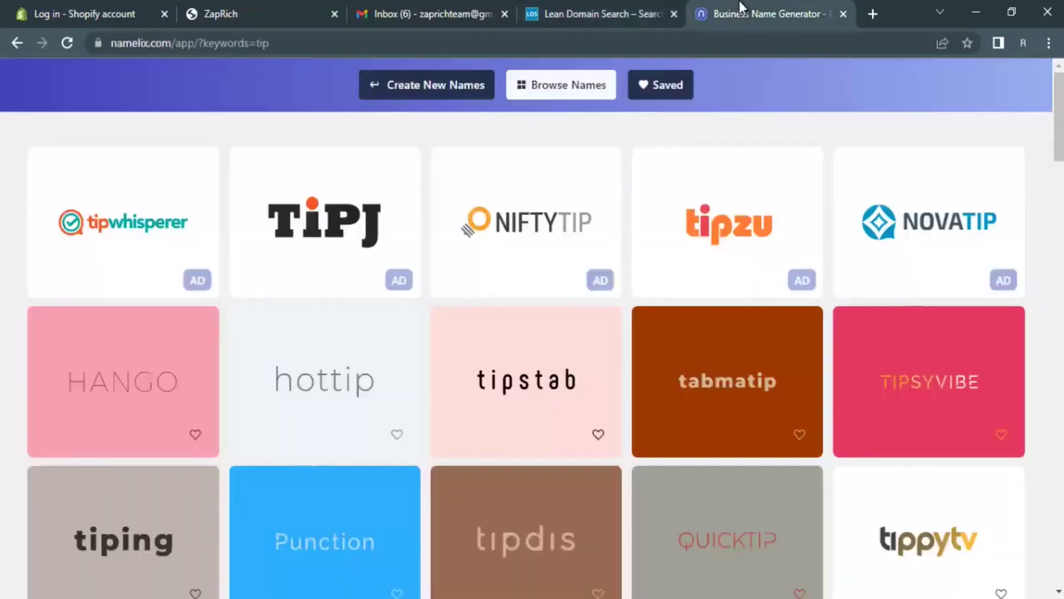
{"action": "left_click", "coordinate": [634, 3]}
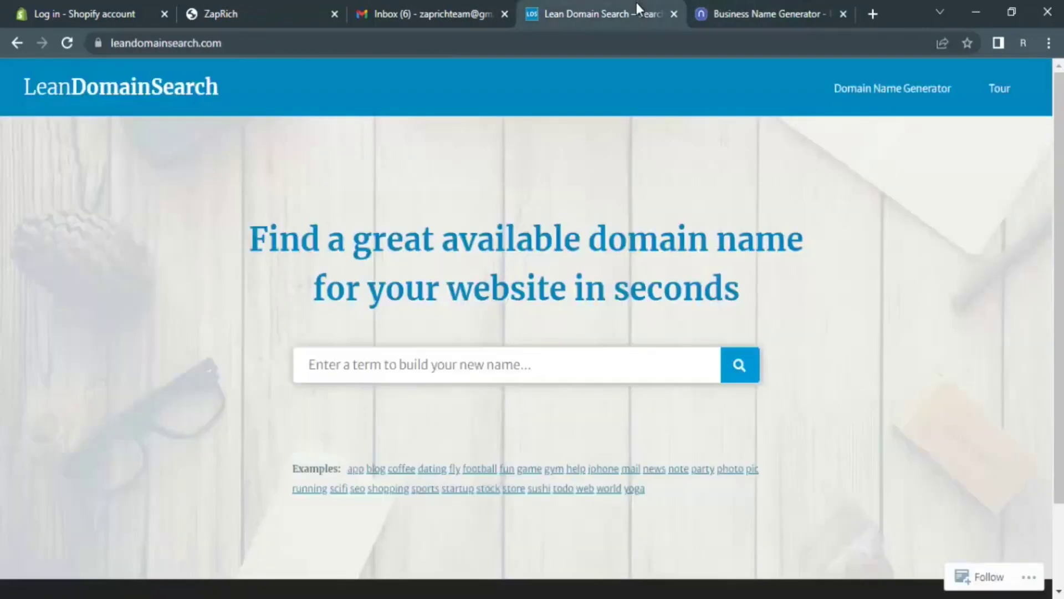
{"action": "left_click", "coordinate": [766, 6]}
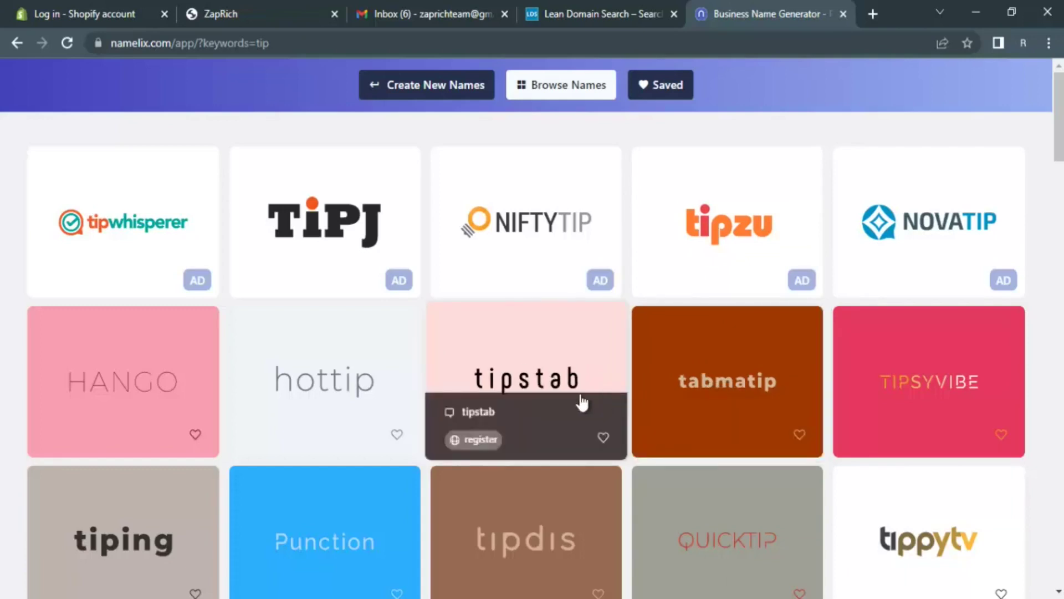
- Browse further Namelix ideas like QUICKTIP, tipsource and tipsyfrey, then return to Lean Domain Search
{"action": "scroll", "coordinate": [466, 411], "scroll_direction": "down", "scroll_amount": 3}
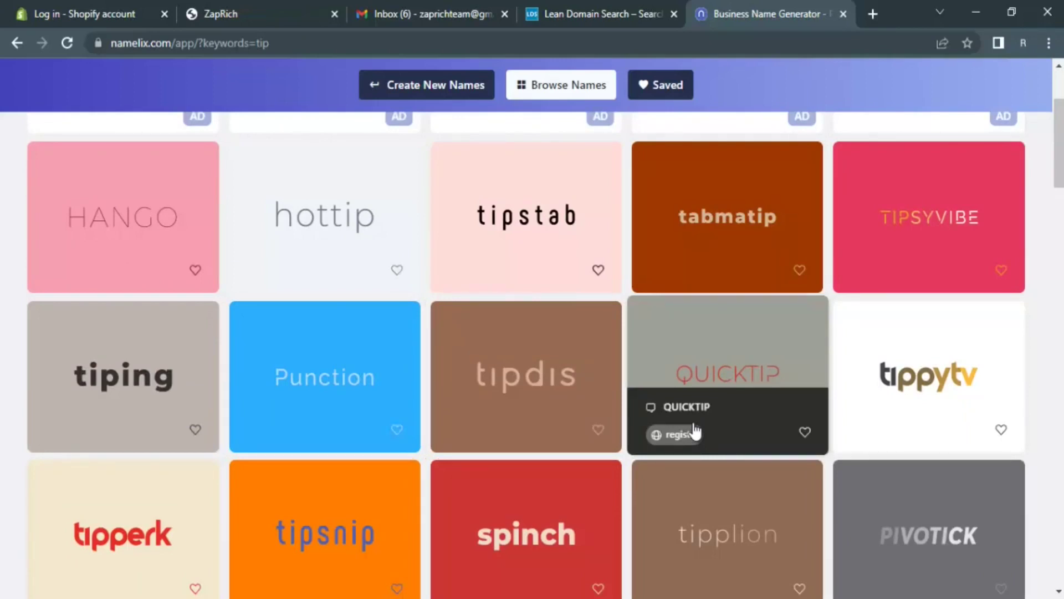
{"action": "scroll", "coordinate": [695, 430], "scroll_direction": "down", "scroll_amount": 4}
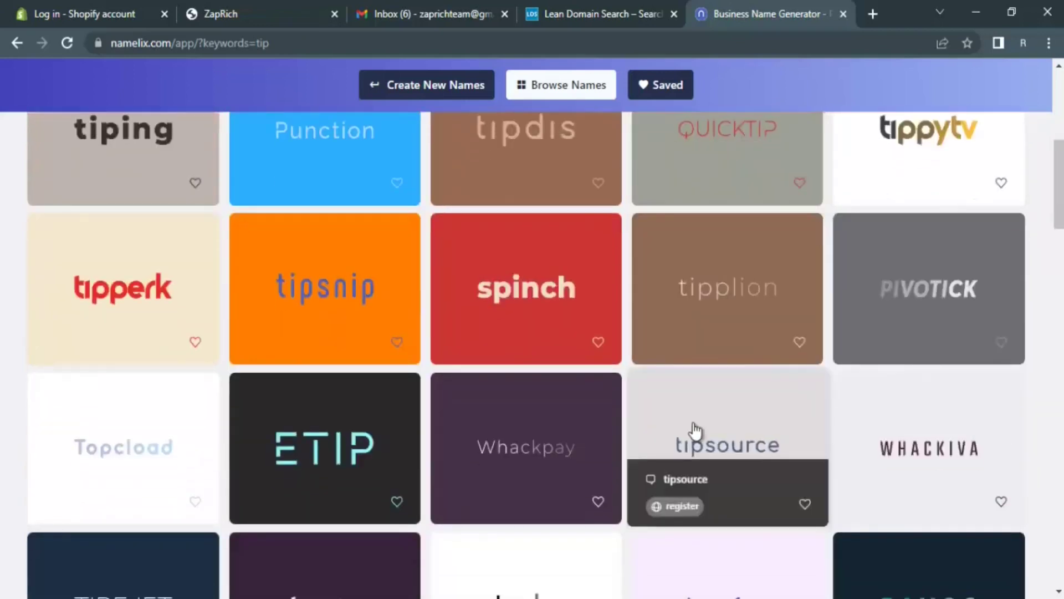
{"action": "scroll", "coordinate": [695, 430], "scroll_direction": "down", "scroll_amount": 4}
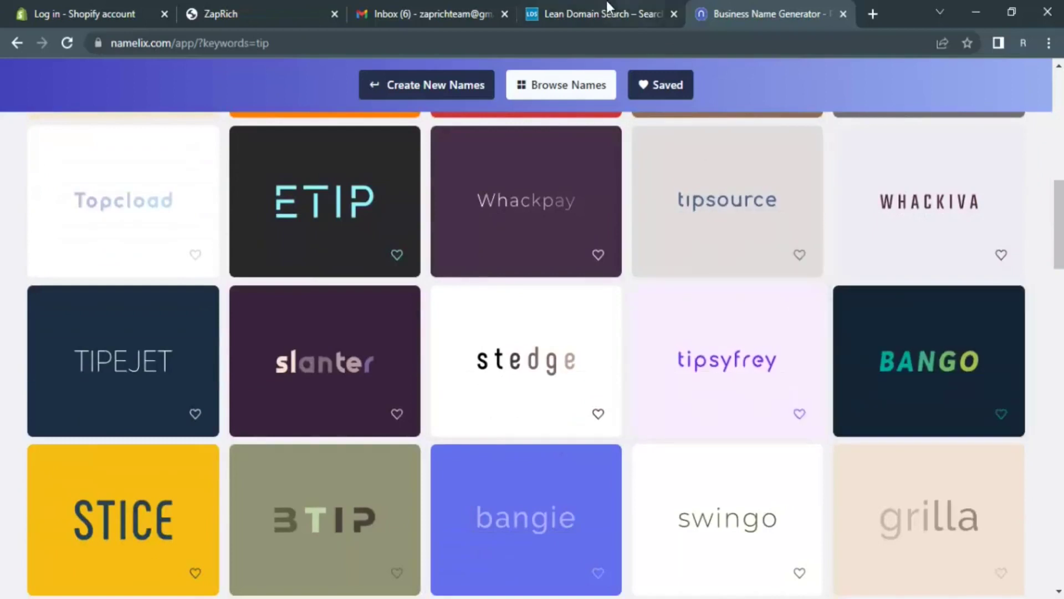
{"action": "left_click", "coordinate": [587, 13]}
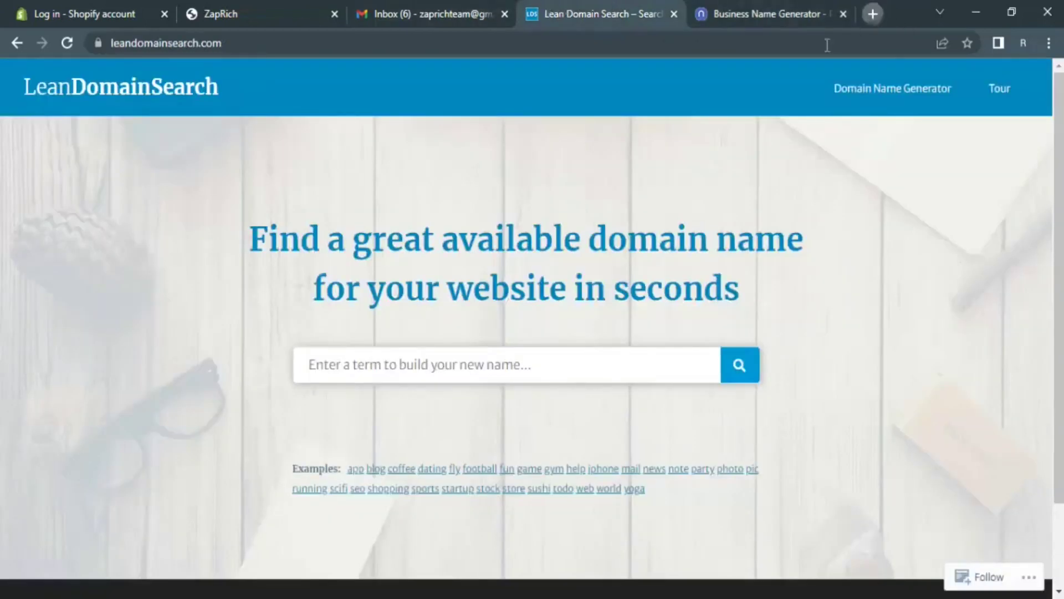
{"action": "key", "text": "ctrl+t"}
- Search Google for Namecheap and open its domain-buying site
{"action": "type", "text": "name"}
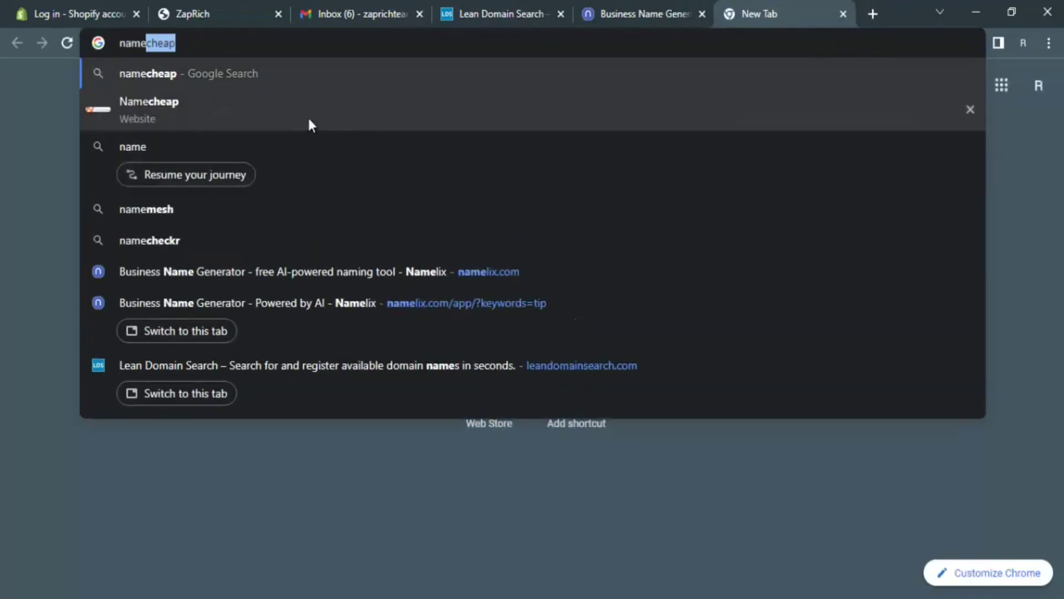
{"action": "key", "text": "Return"}
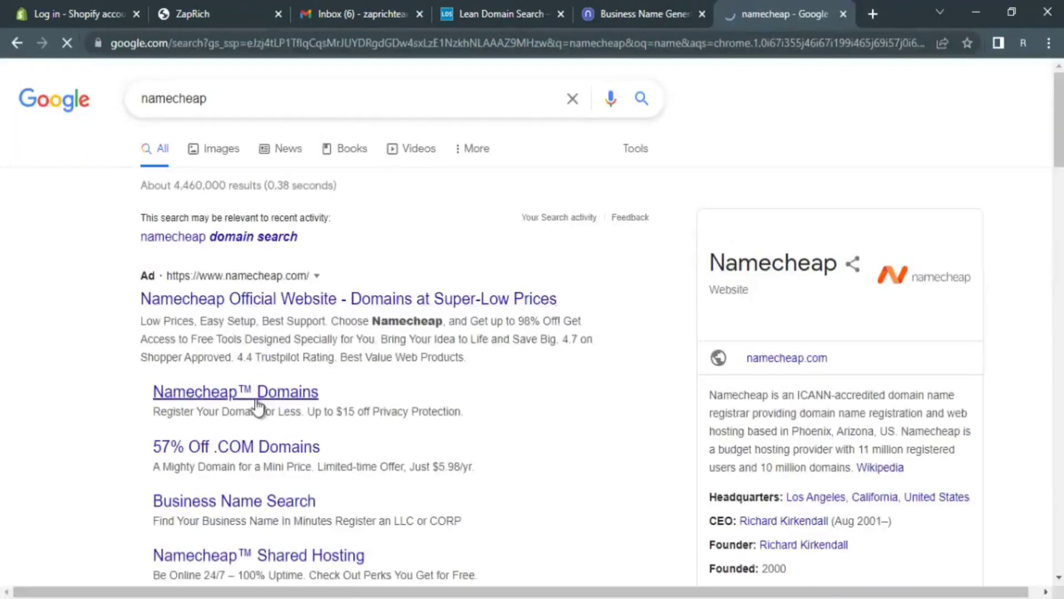
{"action": "left_click", "coordinate": [263, 300]}
- Go back to the Namelix 'tip' results and scroll to BANGO, swingo and grilla
{"action": "key", "text": "ctrl+shift+Tab"}
{"action": "mouse_move", "coordinate": [816, 365]}
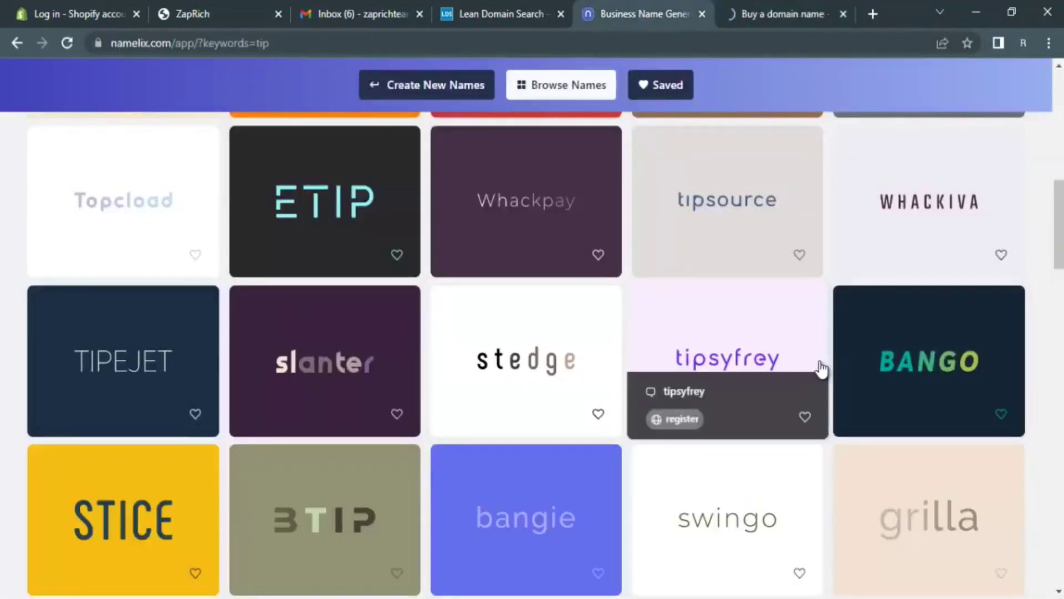
{"action": "scroll", "coordinate": [820, 367], "scroll_direction": "down", "scroll_amount": 1}
{"action": "scroll", "coordinate": [917, 238], "scroll_direction": "down", "scroll_amount": 3}
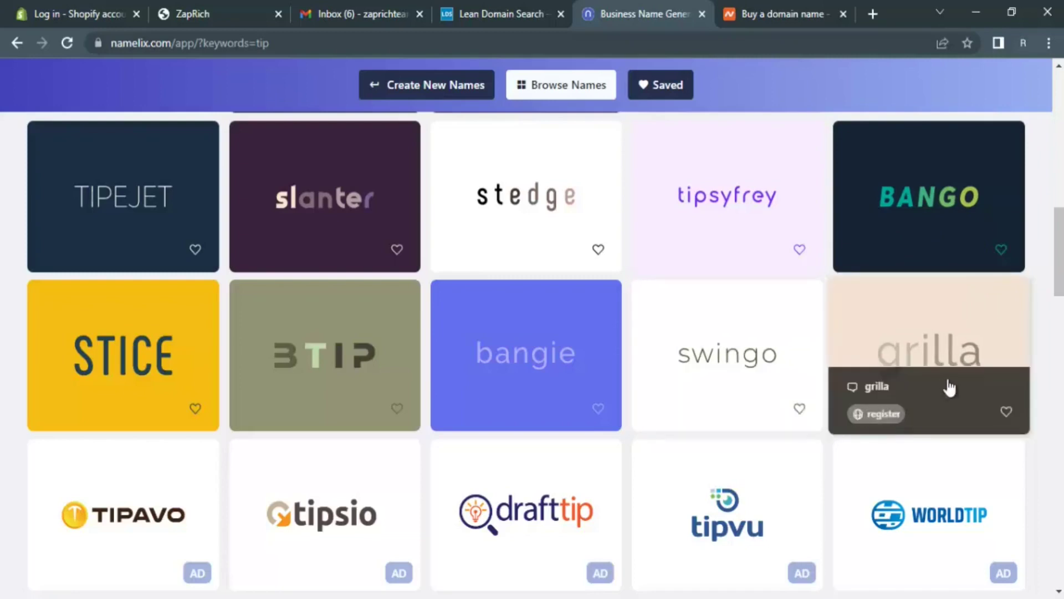
- Search Namecheap for grillap.com and review its $9.58/yr availability and alternatives
{"action": "left_click", "coordinate": [820, 7]}
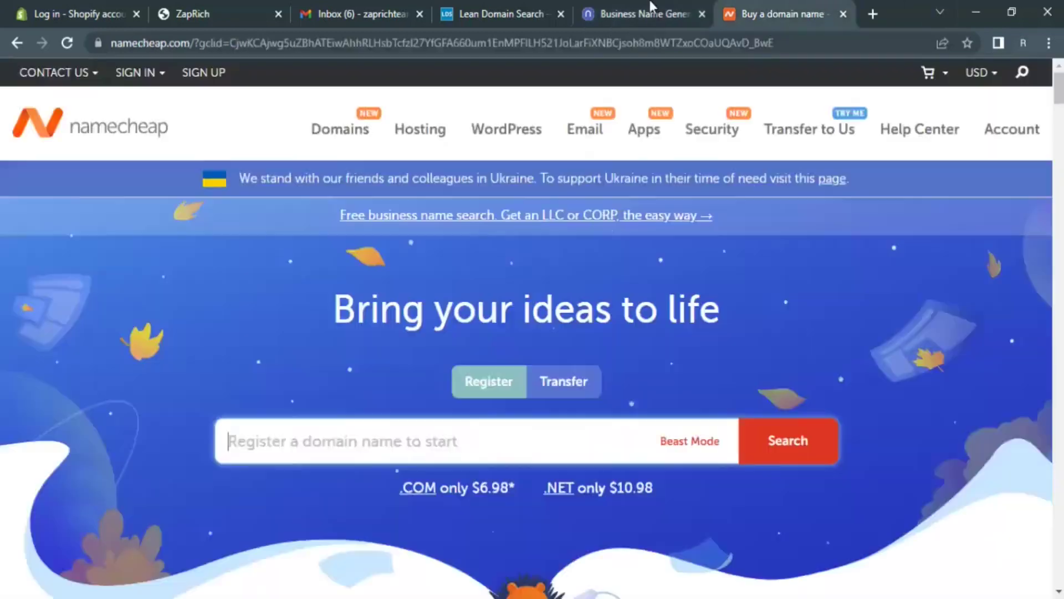
{"action": "left_click", "coordinate": [652, 6]}
{"action": "left_click", "coordinate": [750, 3]}
{"action": "left_click", "coordinate": [475, 441]}
{"action": "type", "text": "gr"}
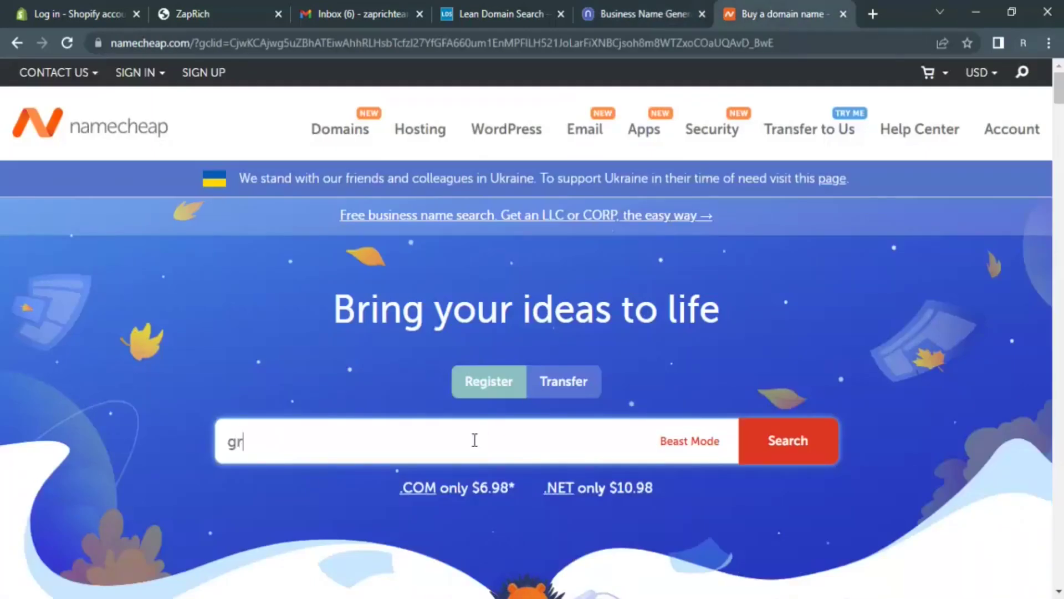
{"action": "type", "text": "illap.com"}
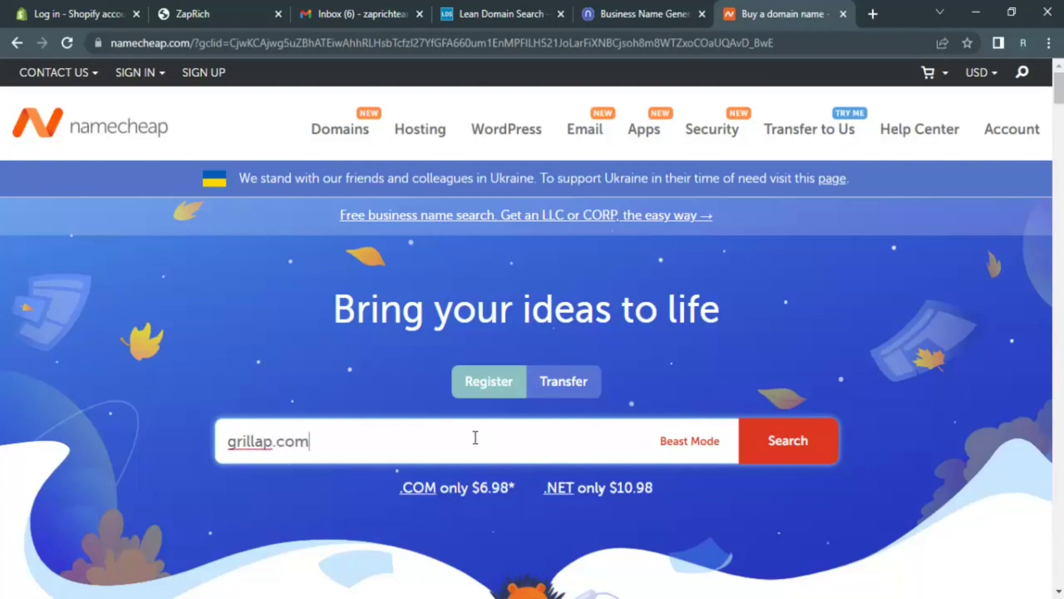
{"action": "key", "text": "Return"}
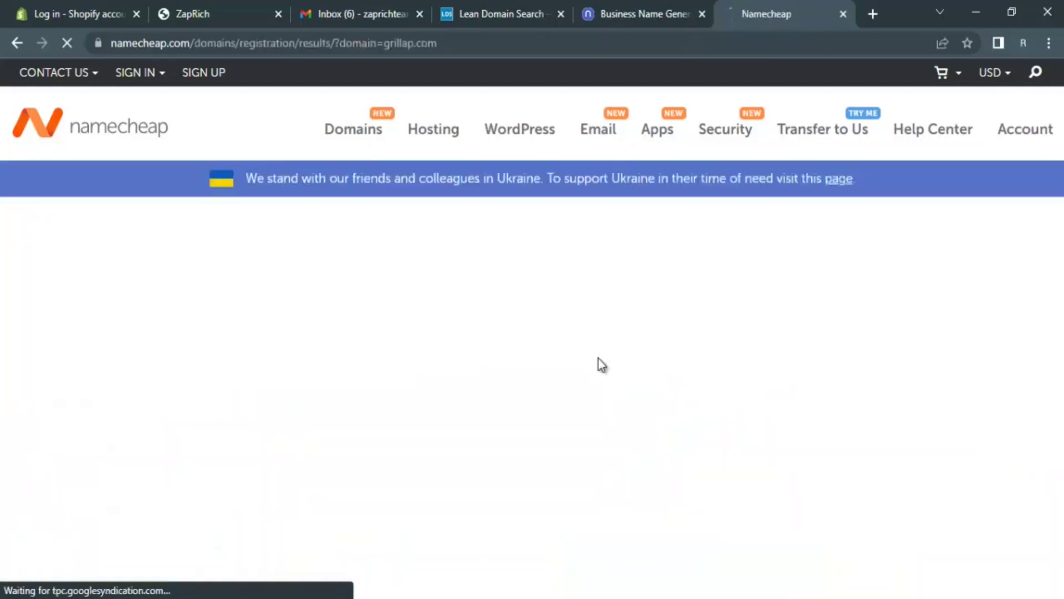
{"action": "scroll", "coordinate": [602, 364], "scroll_direction": "down", "scroll_amount": 2}
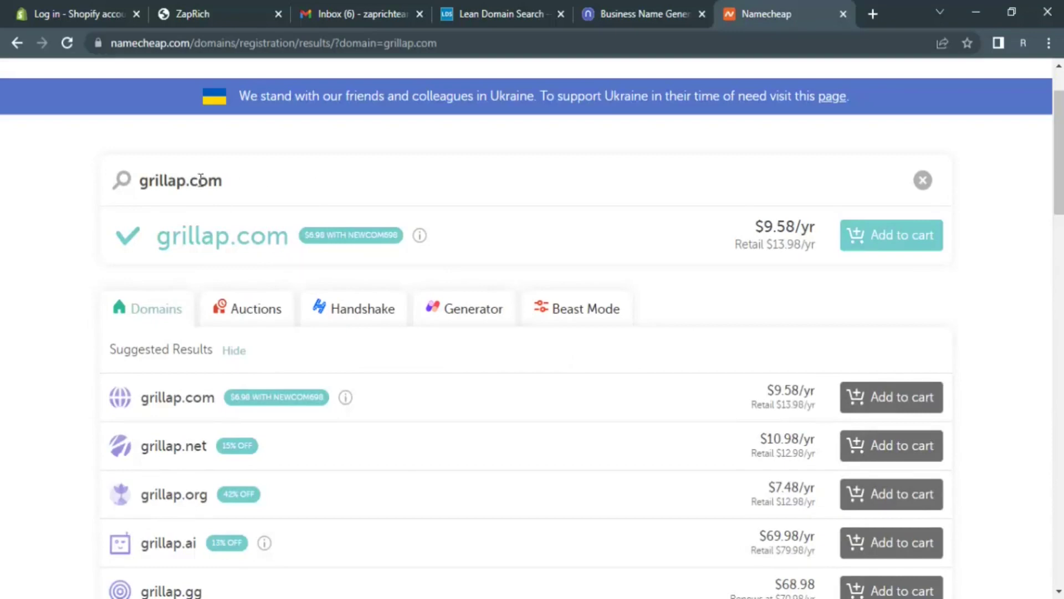
{"action": "left_click_drag", "start_coordinate": [225, 180], "coordinate": [133, 192]}
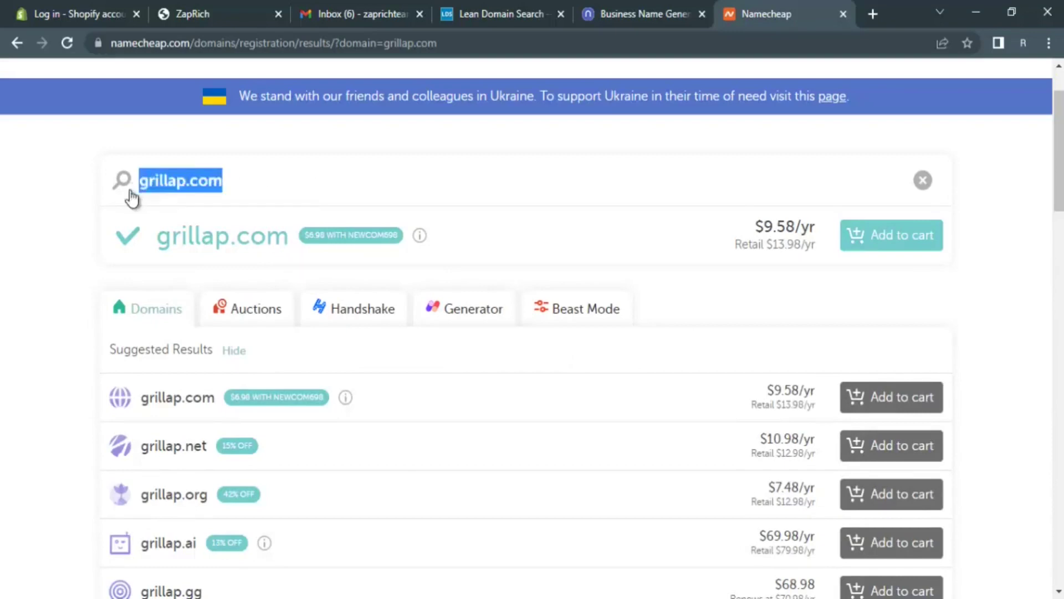
{"action": "left_click", "coordinate": [22, 287]}
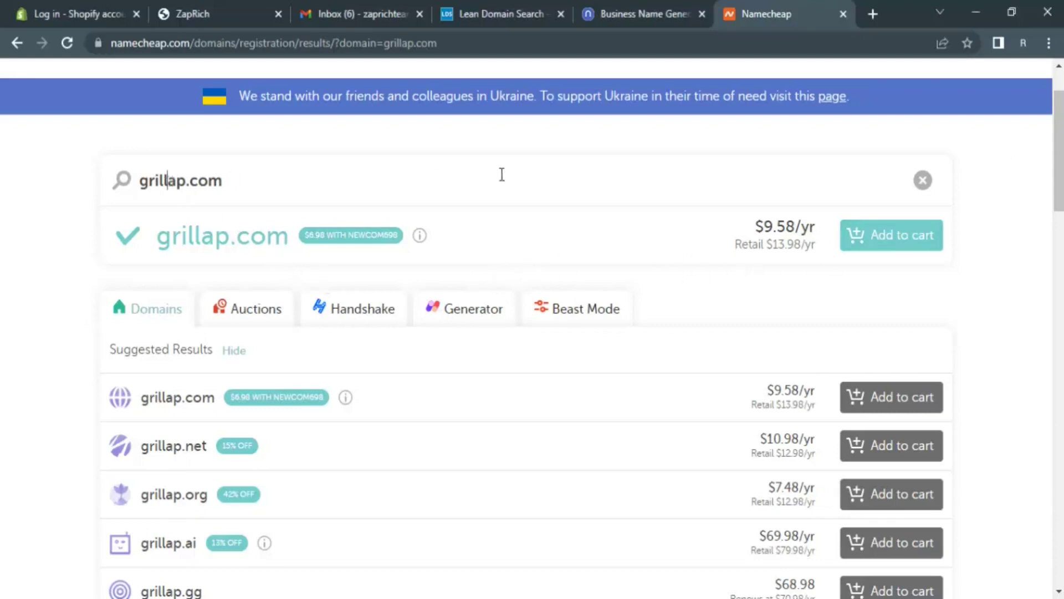
{"action": "left_click", "coordinate": [630, 14]}
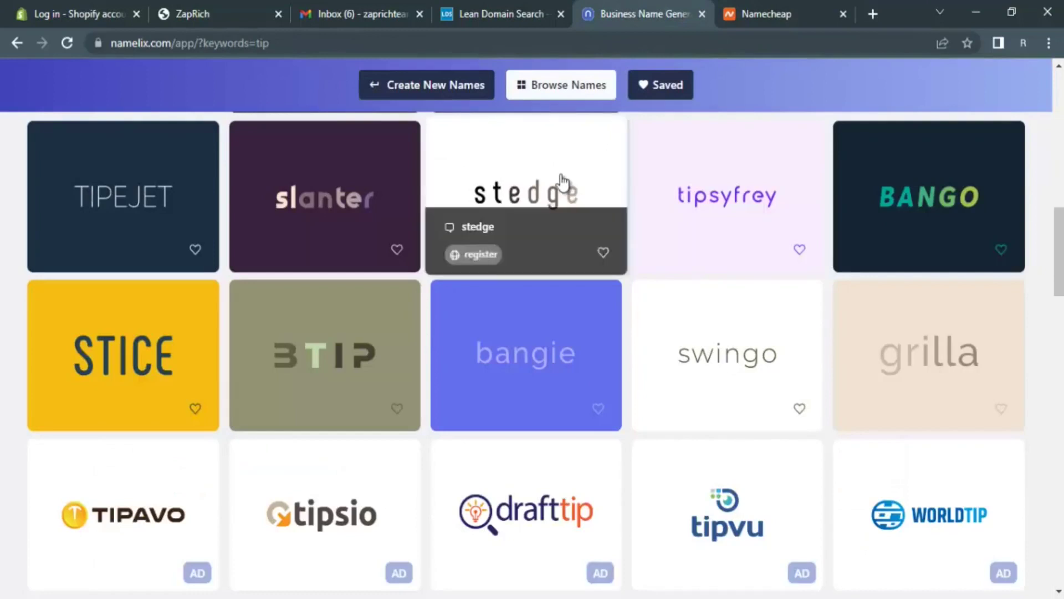
{"action": "scroll", "coordinate": [531, 259], "scroll_direction": "down", "scroll_amount": 3}
{"action": "scroll", "coordinate": [532, 259], "scroll_direction": "down", "scroll_amount": 1}
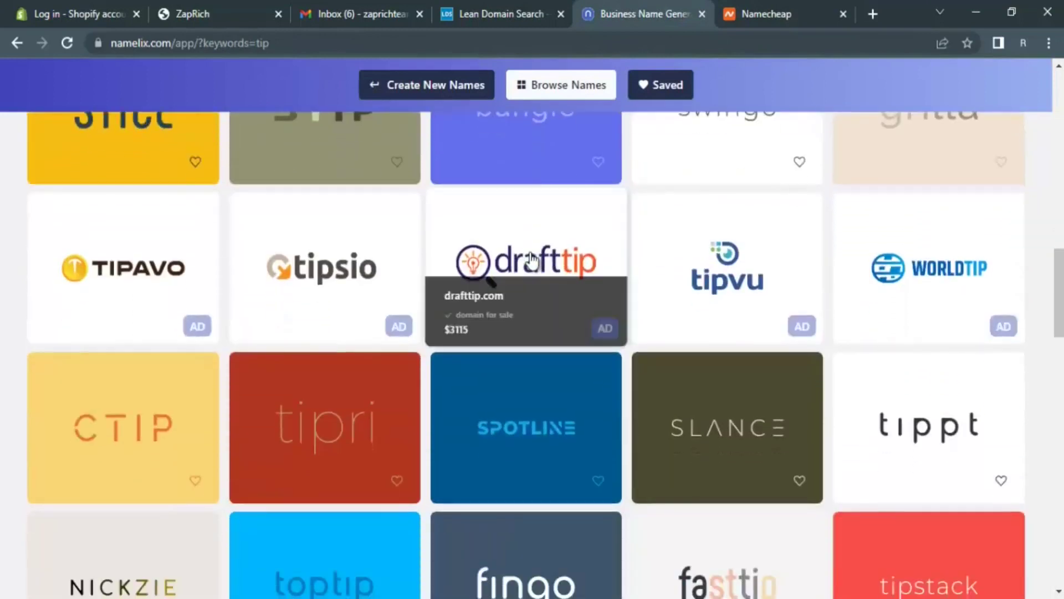
{"action": "scroll", "coordinate": [532, 259], "scroll_direction": "down", "scroll_amount": 6}
{"action": "mouse_move", "coordinate": [532, 260]}
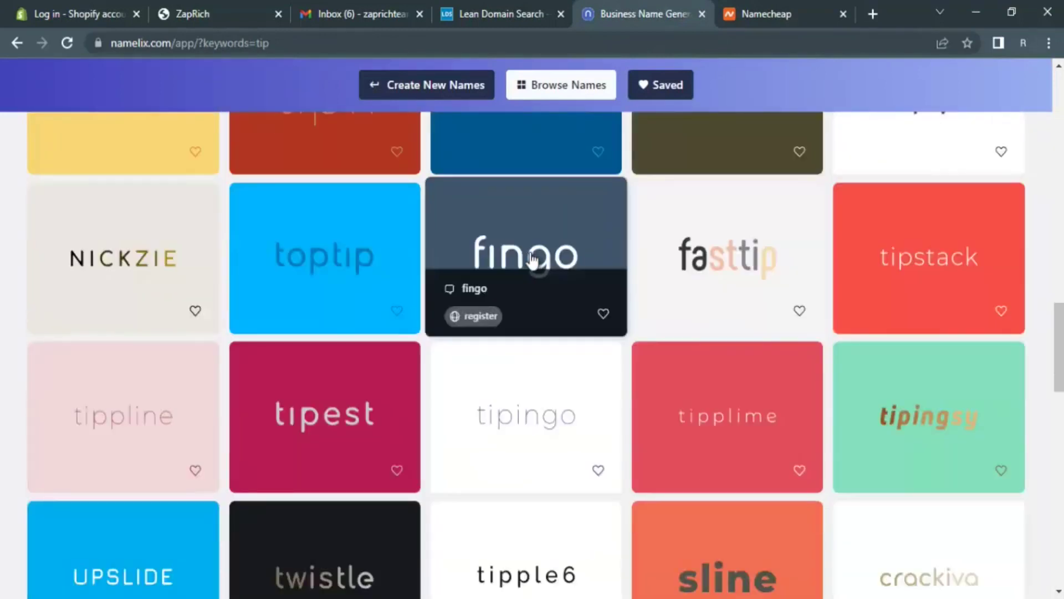
{"action": "mouse_move", "coordinate": [268, 268]}
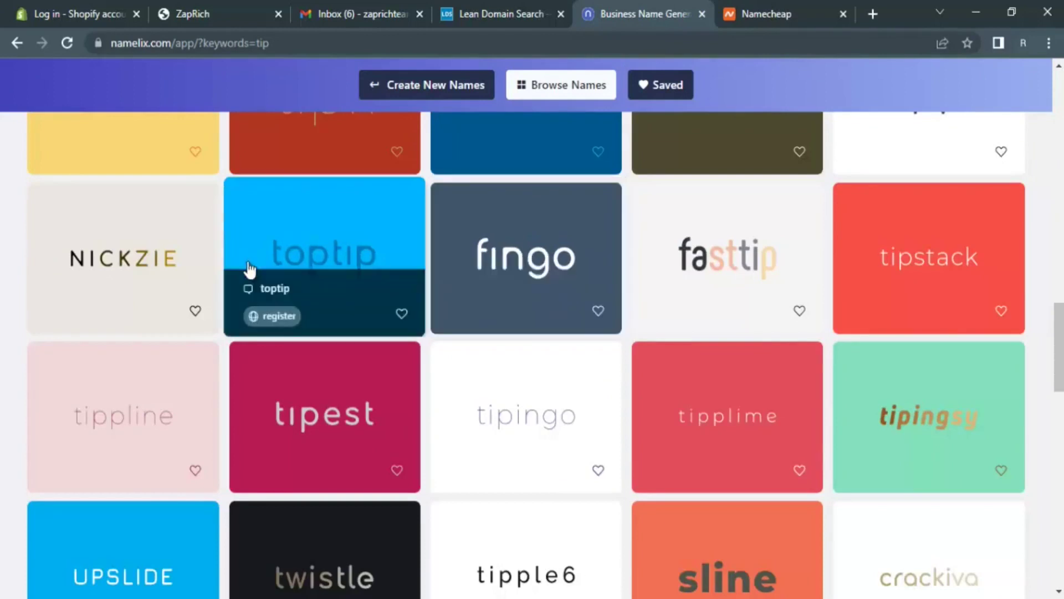
{"action": "left_click", "coordinate": [748, 12]}
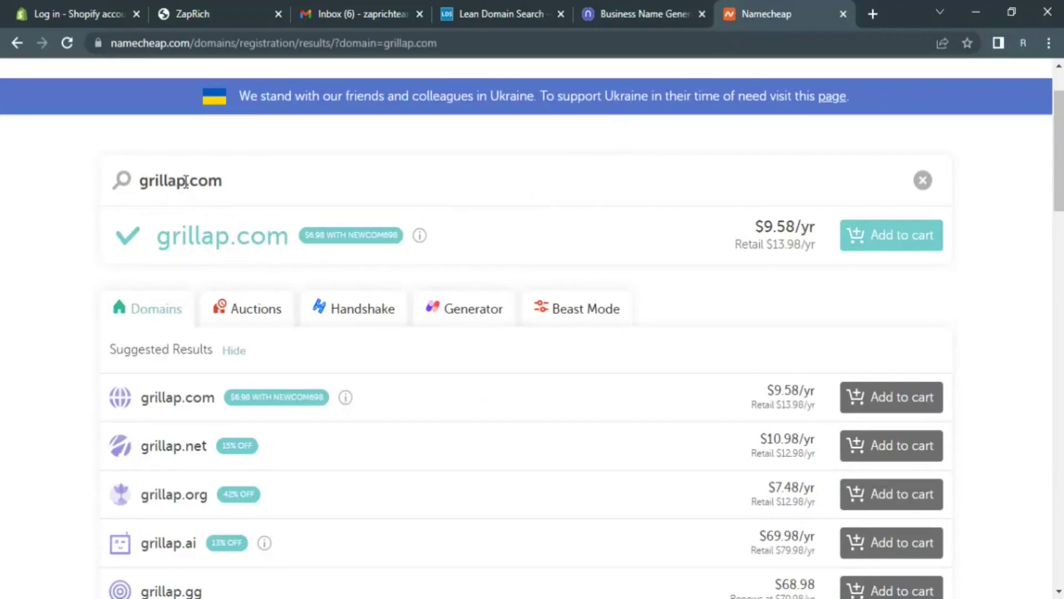
{"action": "left_click_drag", "start_coordinate": [186, 182], "coordinate": [145, 190]}
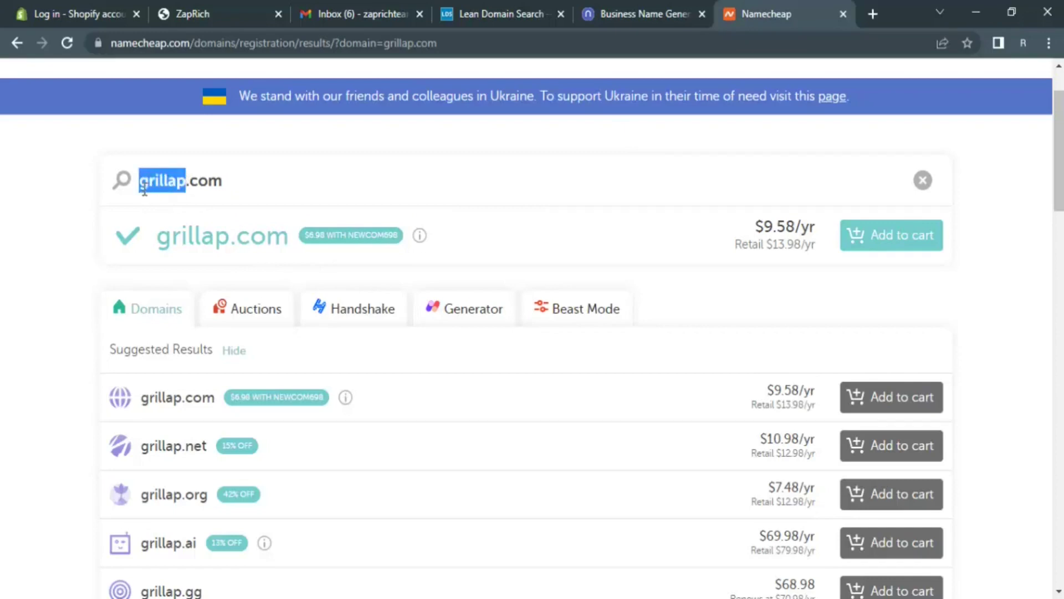
{"action": "triple_click", "coordinate": [162, 185]}
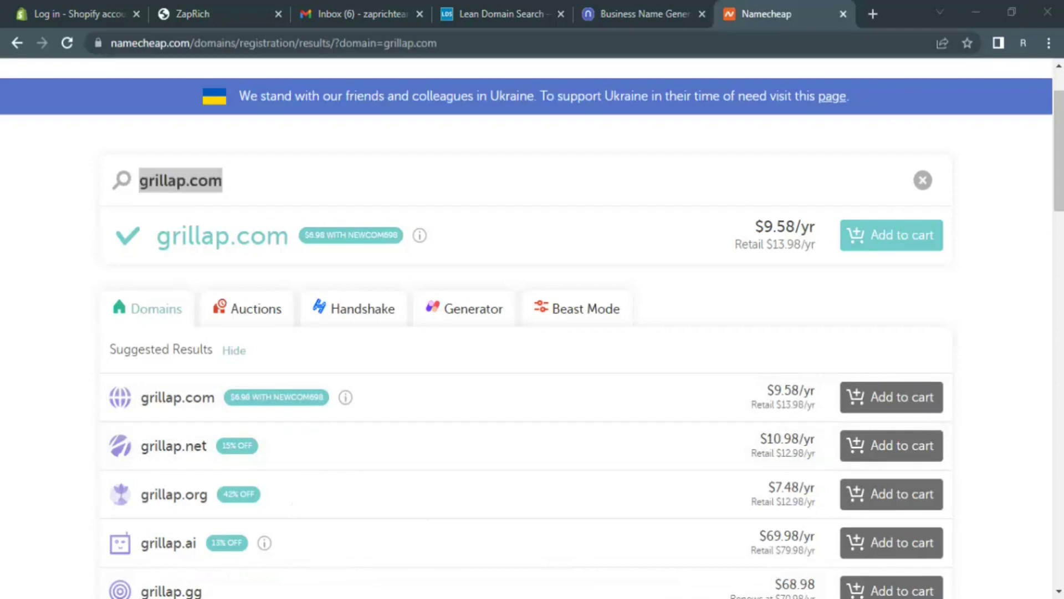
{"action": "key", "text": "alt+Tab"}
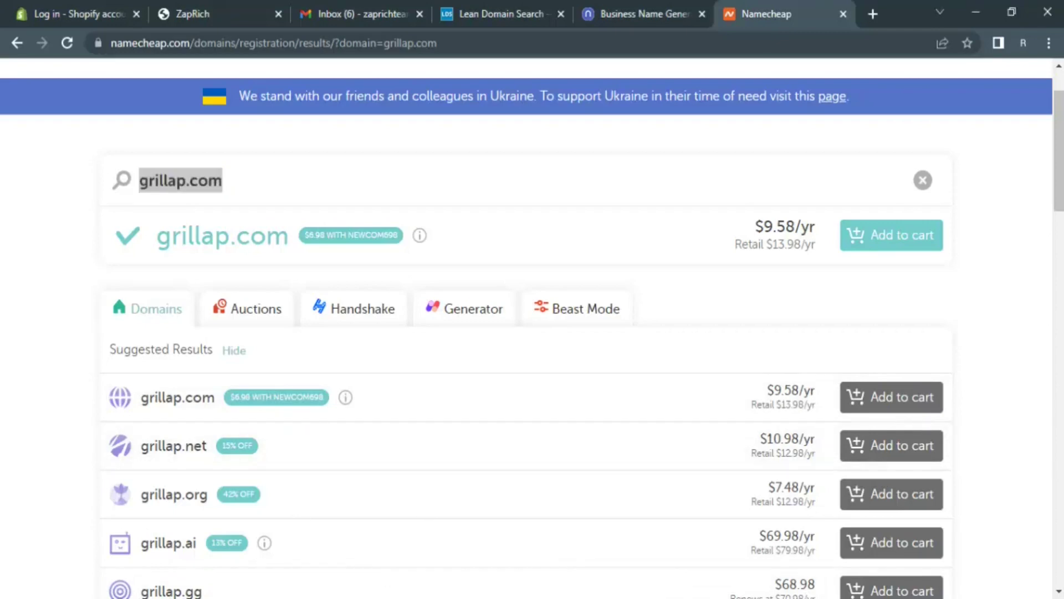
{"action": "left_click", "coordinate": [212, 181]}
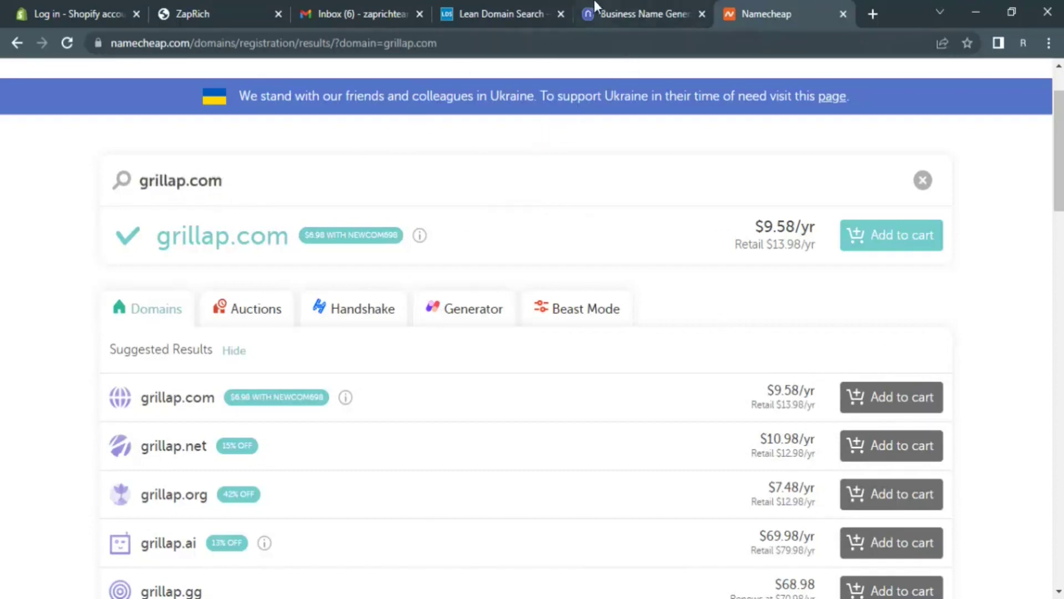
{"action": "left_click", "coordinate": [610, 13]}
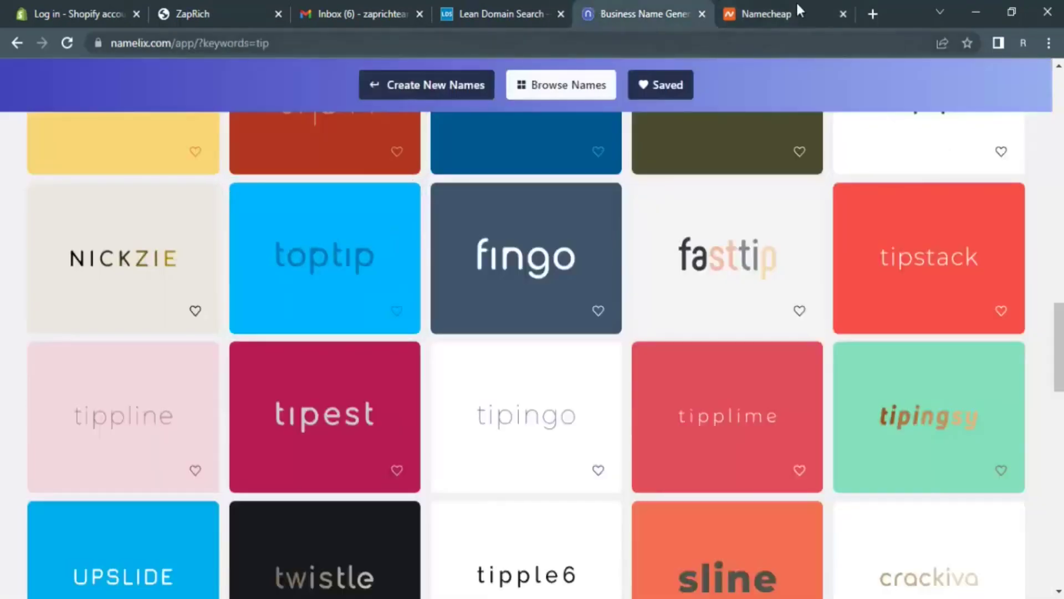
{"action": "left_click", "coordinate": [790, 14]}
{"action": "left_click_drag", "start_coordinate": [184, 183], "coordinate": [118, 190]}
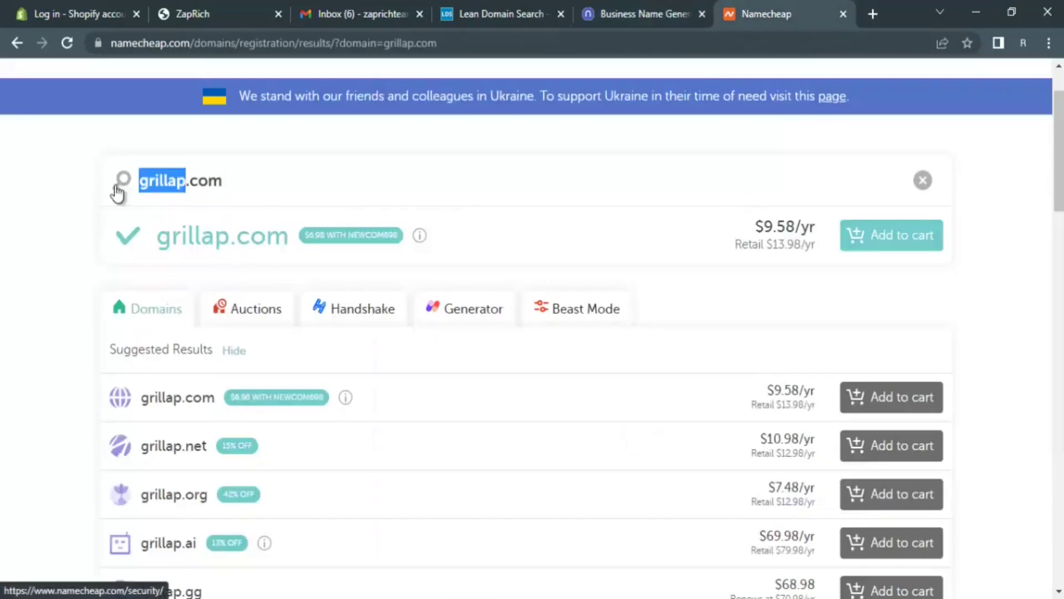
- Search Namecheap for toptipli.com, fixing the typed name along the way
{"action": "type", "text": "top"}
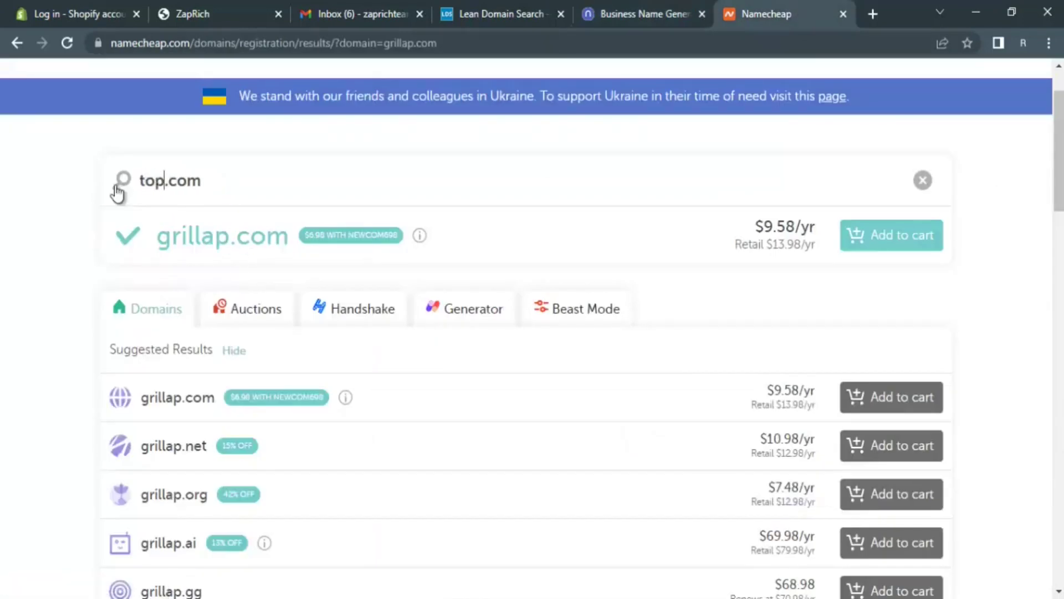
{"action": "type", "text": "ip"}
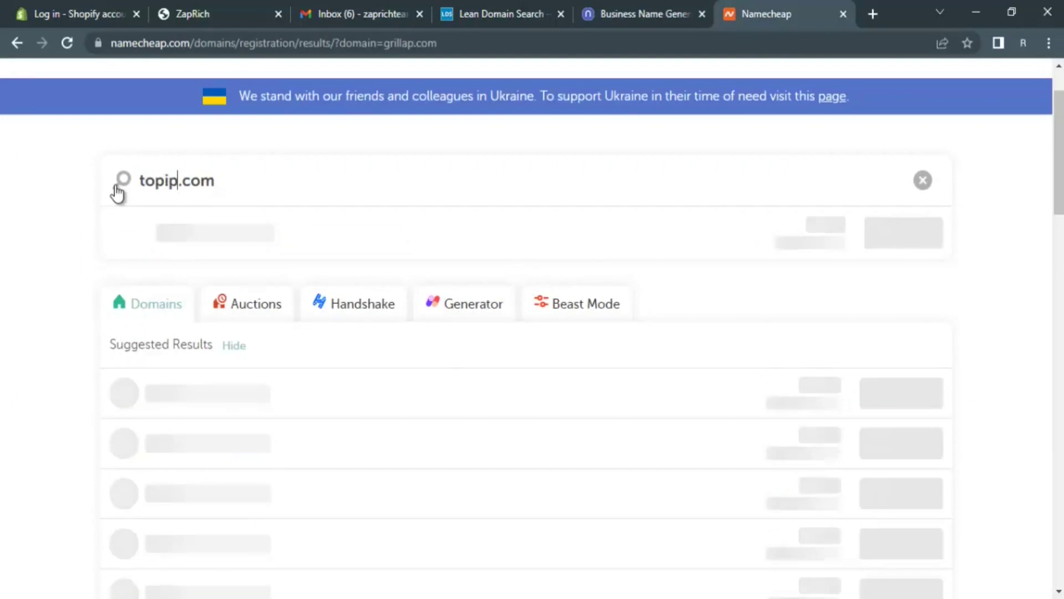
{"action": "left_click", "coordinate": [163, 187]}
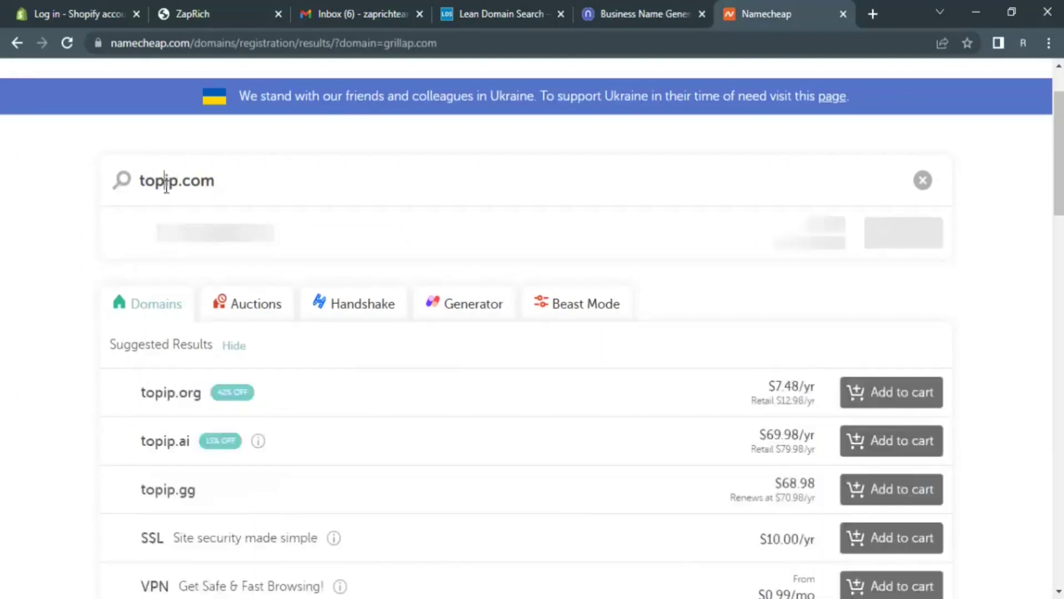
{"action": "type", "text": "t"}
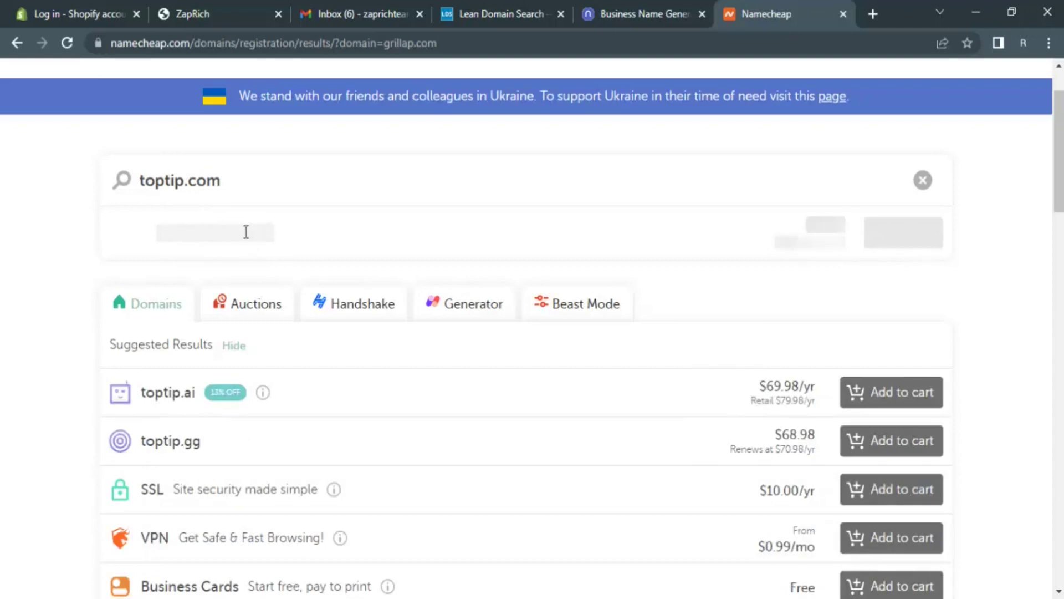
{"action": "mouse_move", "coordinate": [354, 245]}
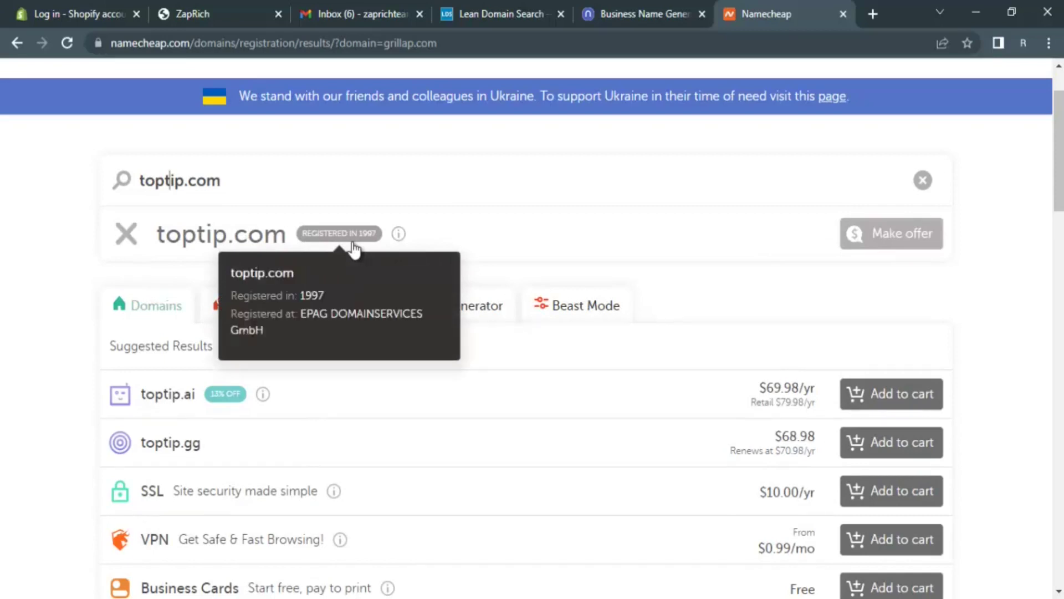
{"action": "left_click", "coordinate": [185, 180]}
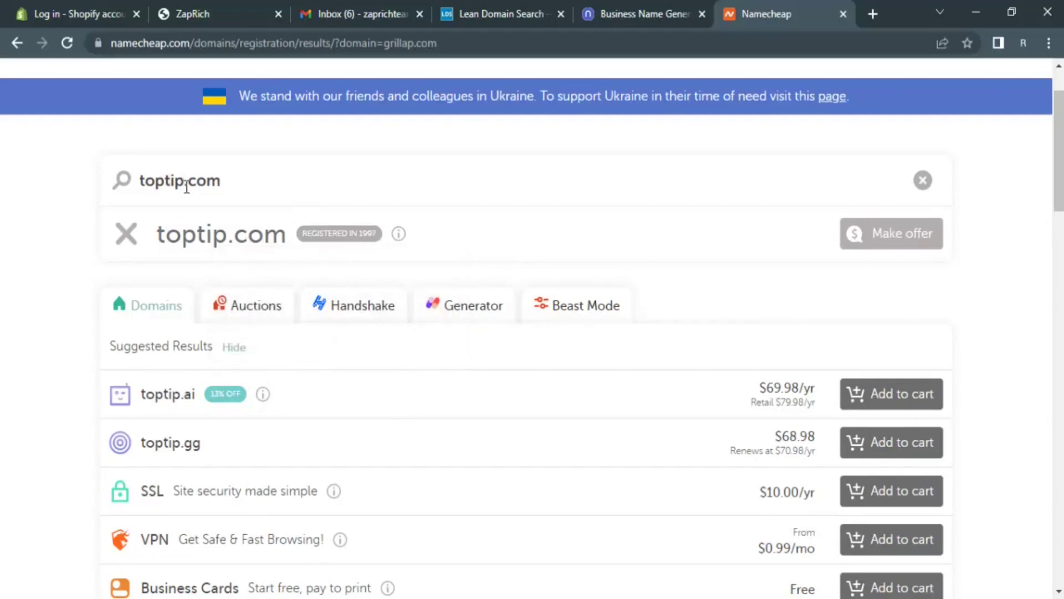
{"action": "type", "text": "li"}
{"action": "key", "text": "Return"}
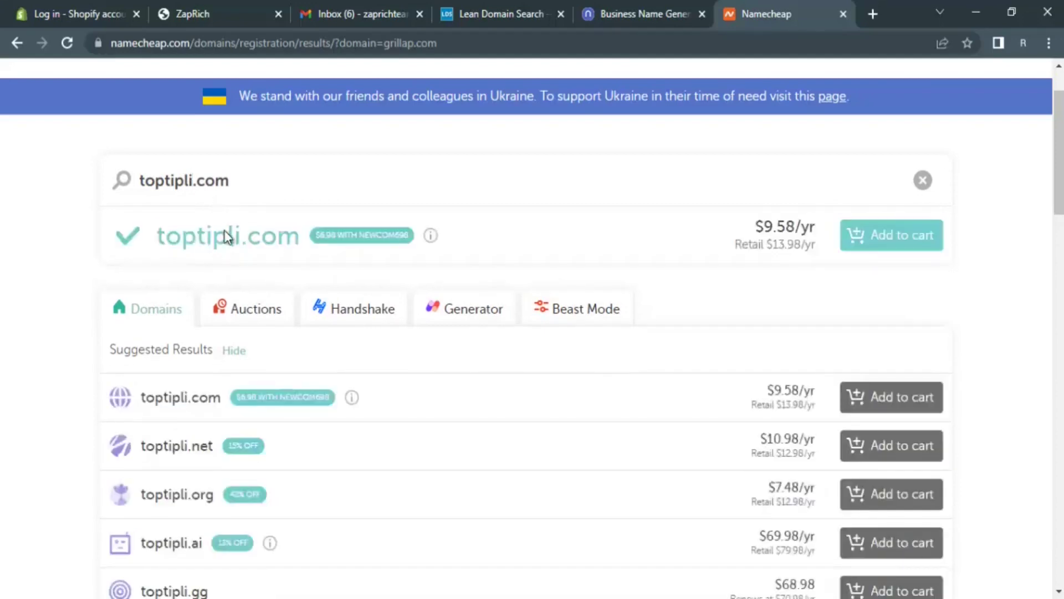
- Select the whole toptipli.com query and bring the grillap.com Notepad into view
{"action": "left_click", "coordinate": [188, 182]}
{"action": "key", "text": "ctrl+a"}
{"action": "double_click", "coordinate": [244, 176]}
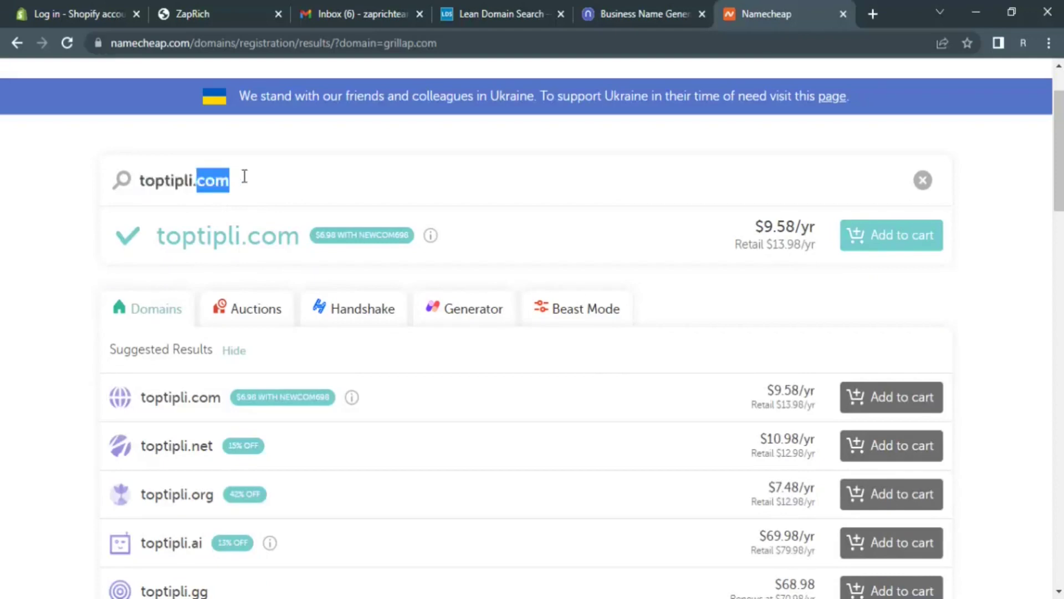
{"action": "triple_click", "coordinate": [245, 176]}
{"action": "key", "text": "ctrl+c"}
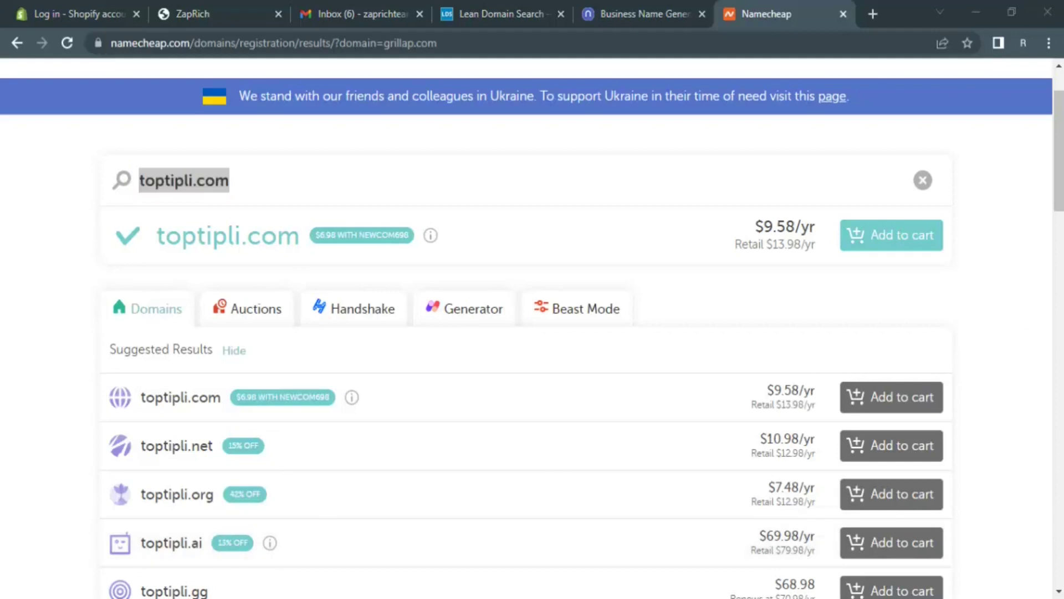
{"action": "left_click_drag", "start_coordinate": [1063, 199], "coordinate": [662, 162]}
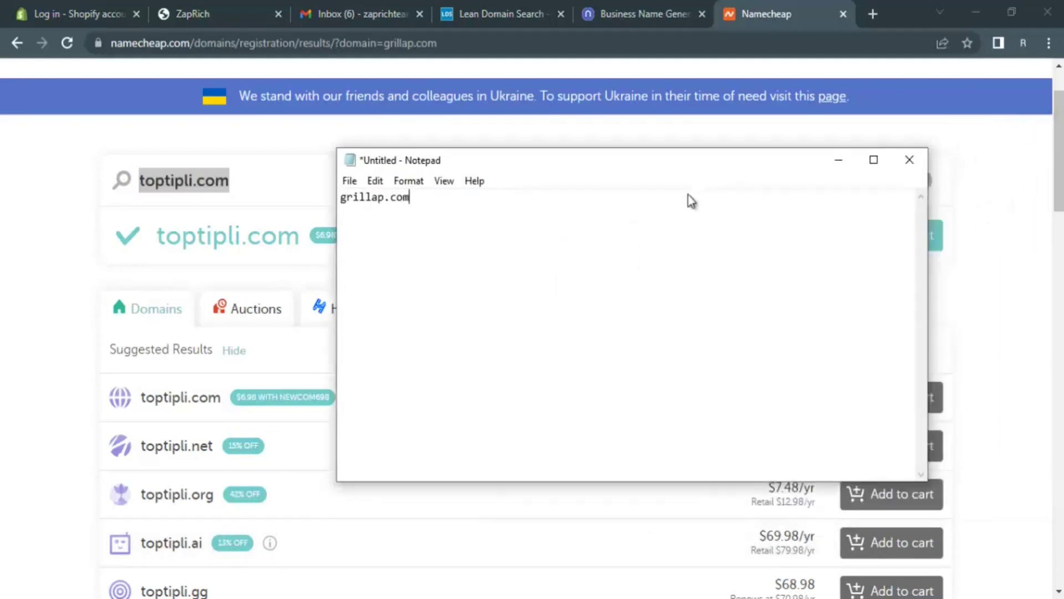
- Paste toptipli.com below grillap.com in Notepad and minimize it
{"action": "left_click", "coordinate": [651, 216]}
{"action": "key", "text": "ctrl+v"}
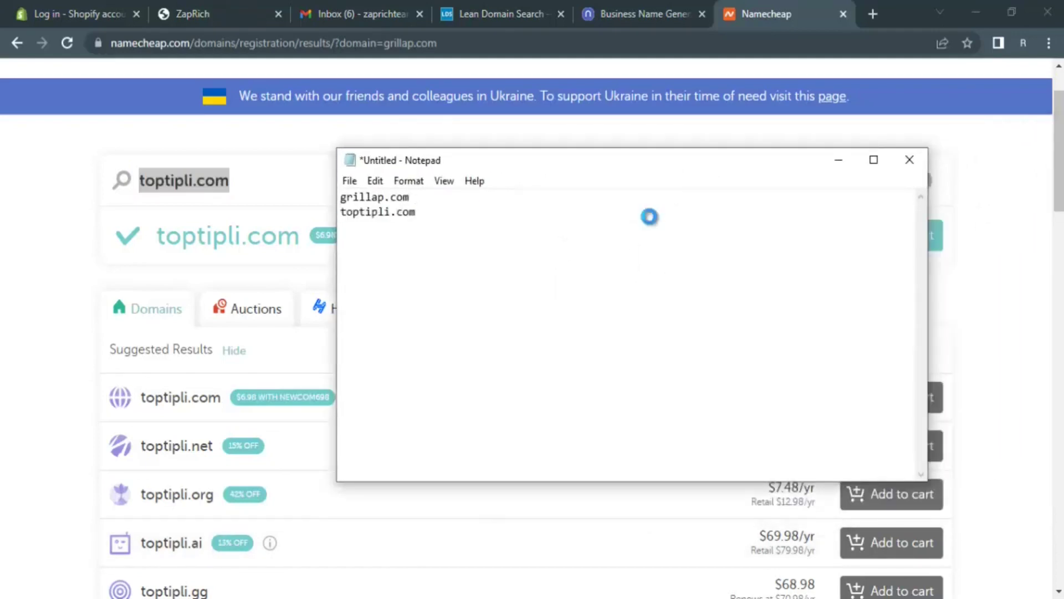
{"action": "left_click", "coordinate": [839, 160]}
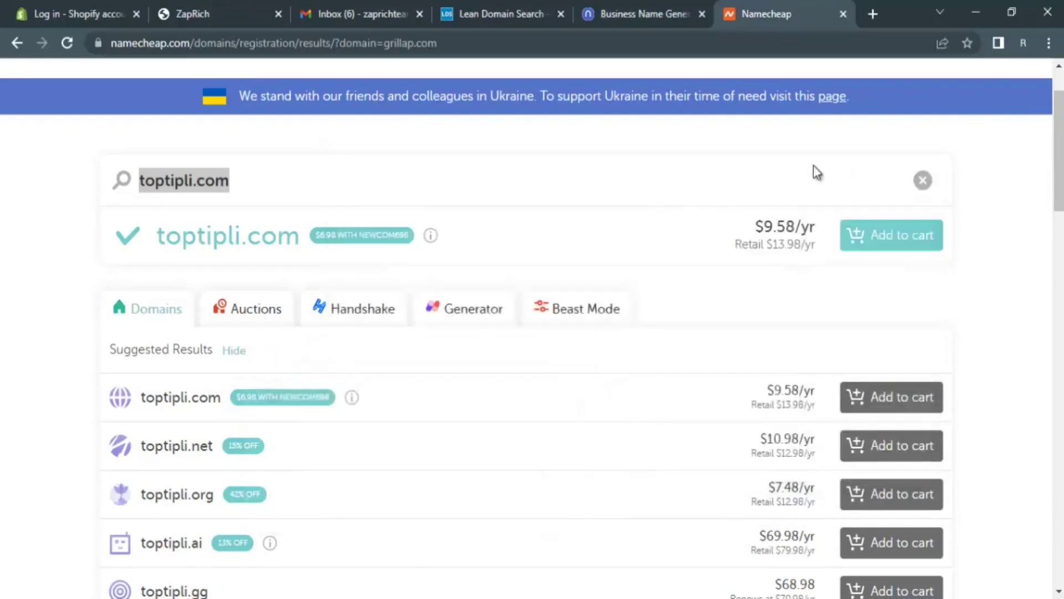
- Glance at the Namelix ideas, then return to the Namecheap search for toptipli.com
{"action": "left_click", "coordinate": [652, 7]}
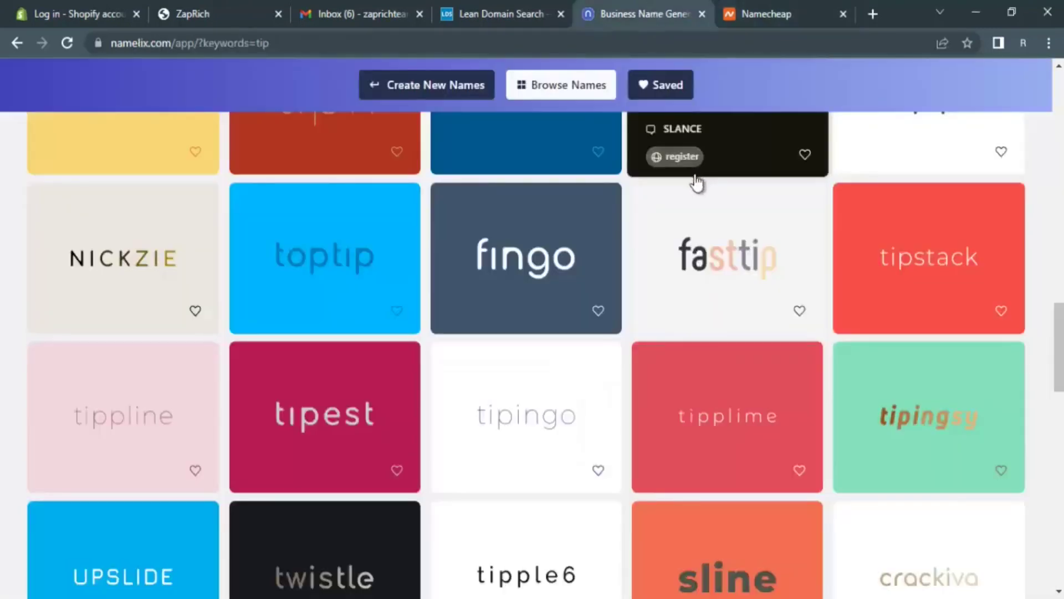
{"action": "mouse_move", "coordinate": [588, 297]}
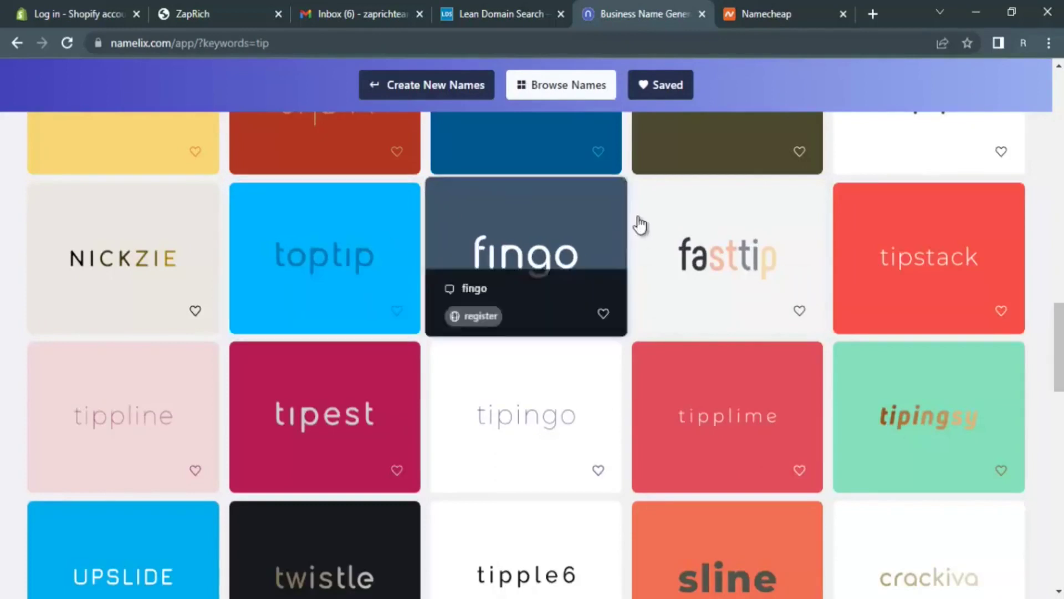
{"action": "left_click", "coordinate": [773, 11]}
{"action": "left_click", "coordinate": [205, 167]}
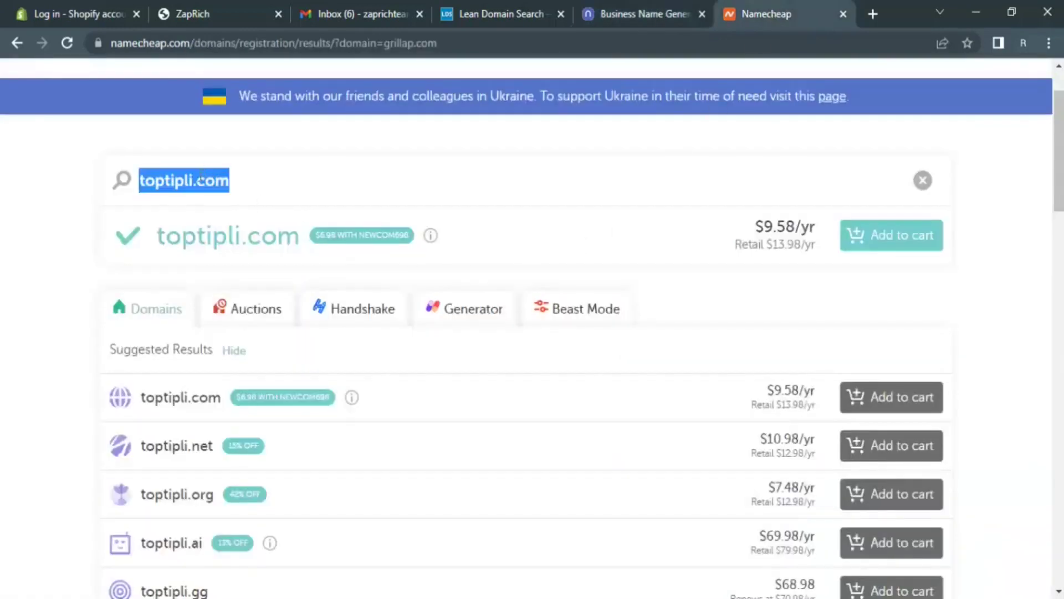
{"action": "left_click", "coordinate": [193, 182]}
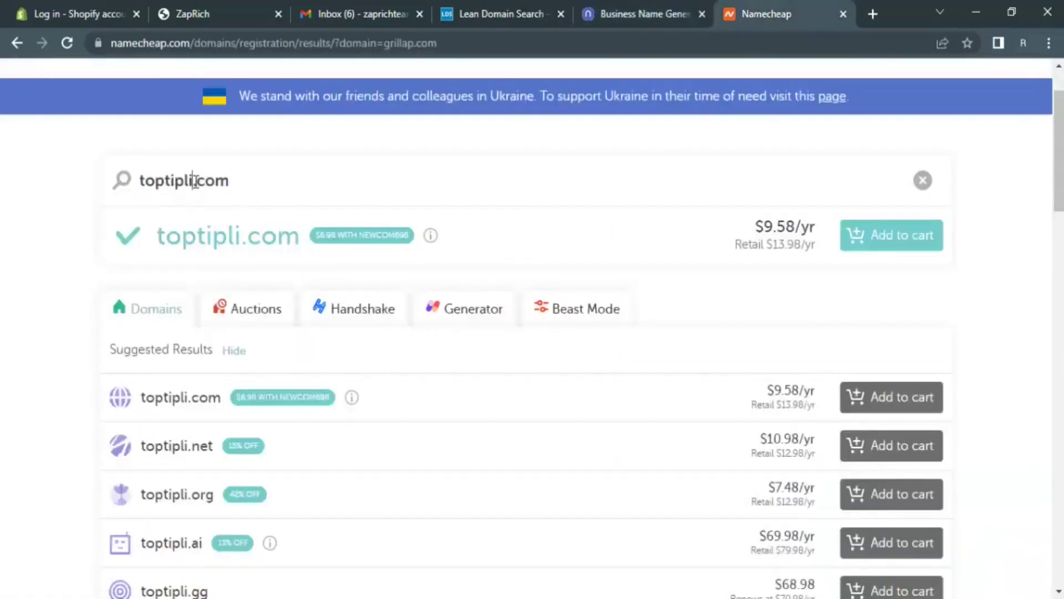
- Search fingo.com in place of toptipli, then try fingot.com and go to Namelix
{"action": "left_click", "coordinate": [137, 183], "text": "shift"}
{"action": "type", "text": "fin"}
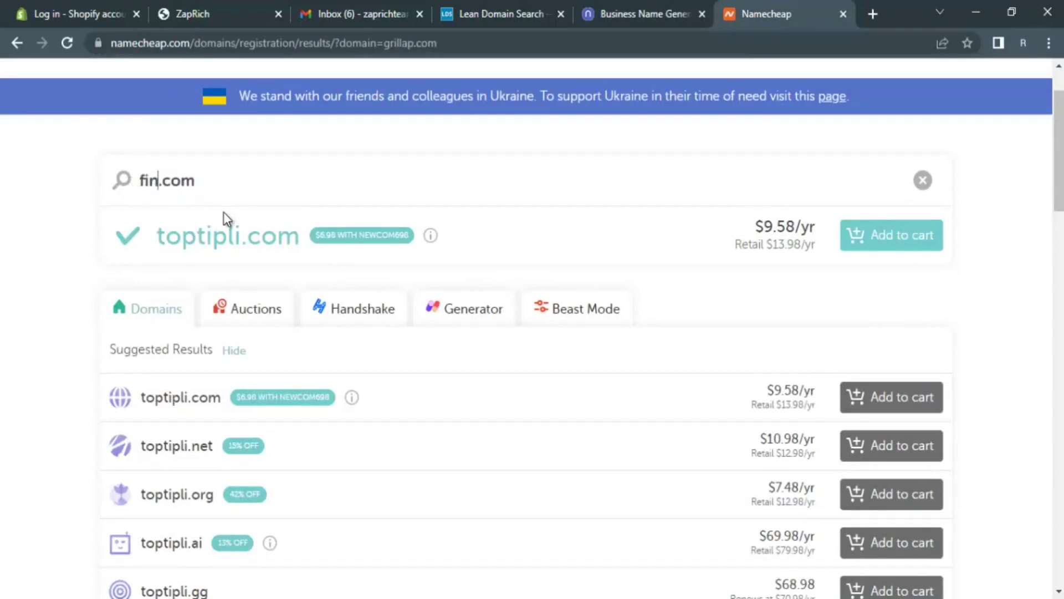
{"action": "type", "text": "go"}
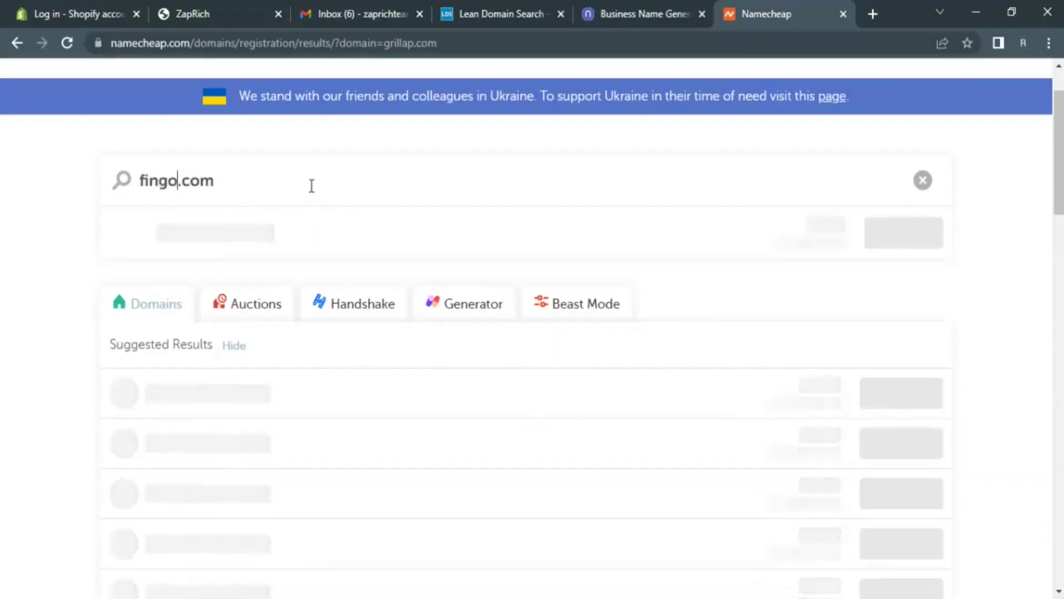
{"action": "left_click", "coordinate": [311, 186]}
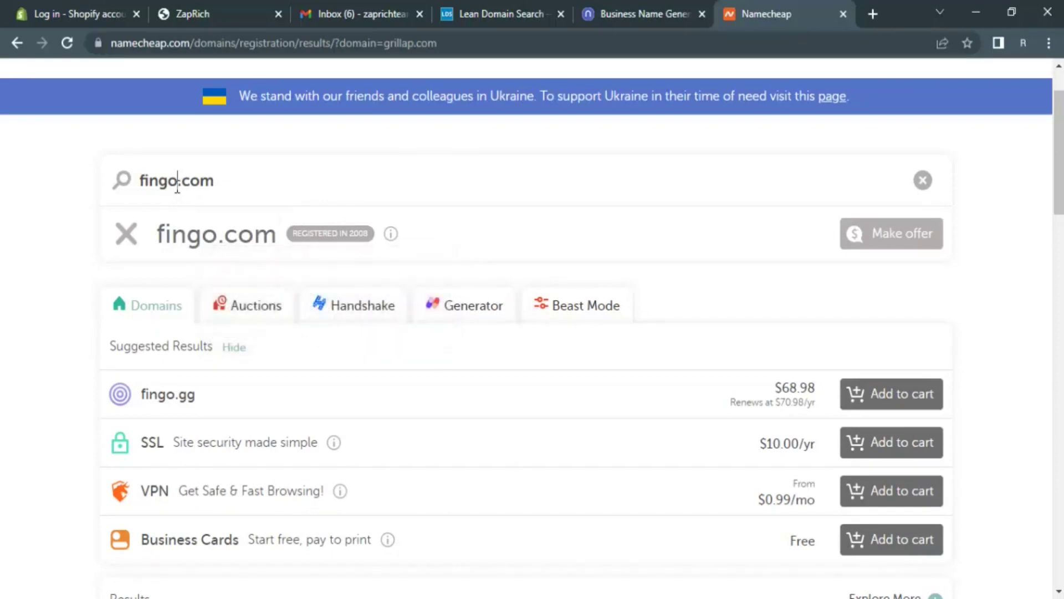
{"action": "type", "text": "t"}
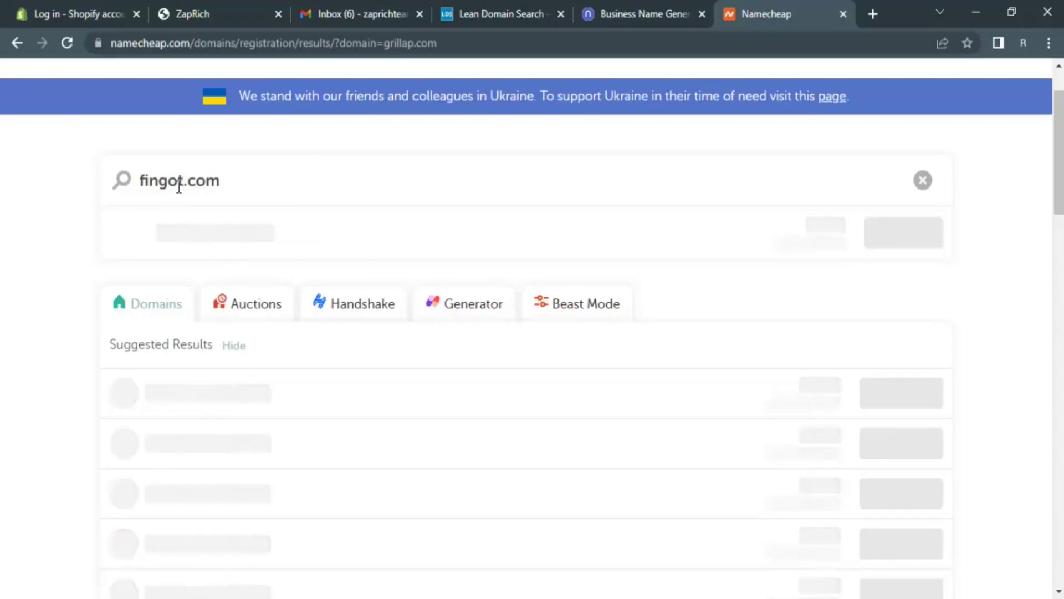
{"action": "left_click", "coordinate": [637, 13]}
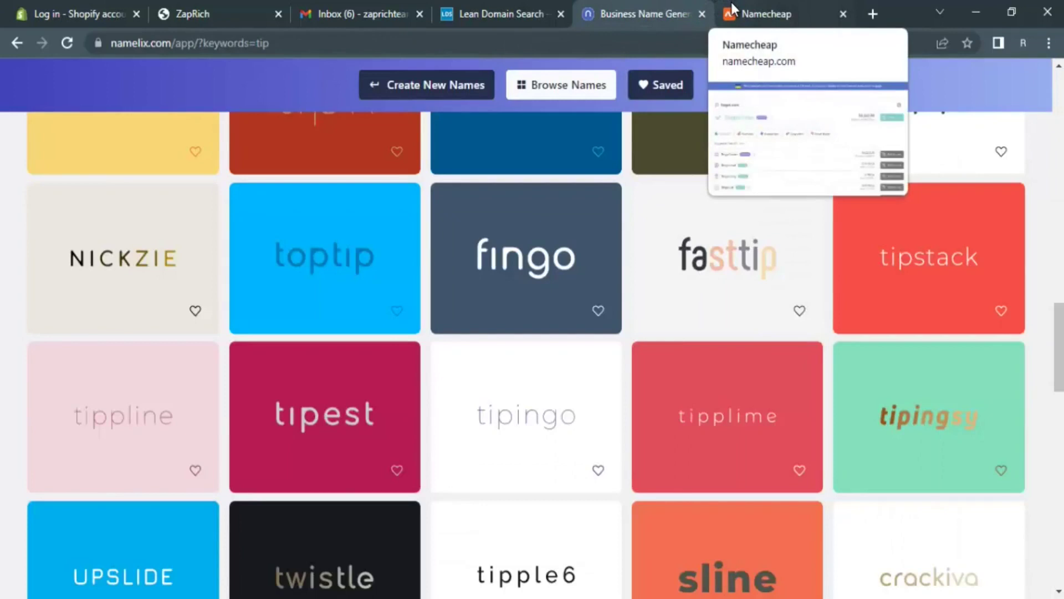
- Browse more Namelix ideas like tapkingo, tipio and Qtip, then return to fingot.com results
{"action": "mouse_move", "coordinate": [120, 307]}
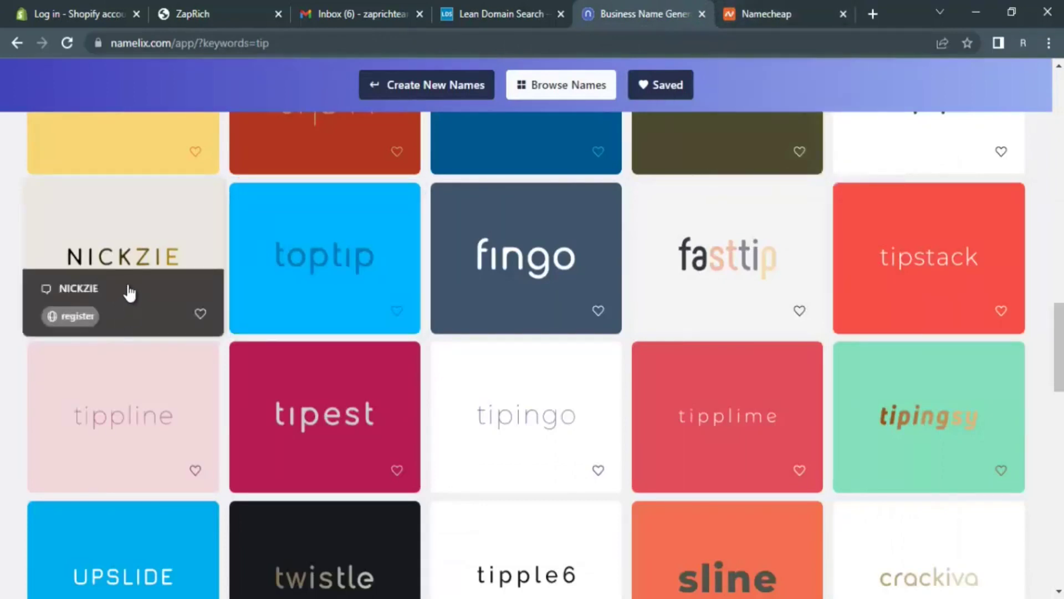
{"action": "scroll", "coordinate": [152, 280], "scroll_direction": "down", "scroll_amount": 2}
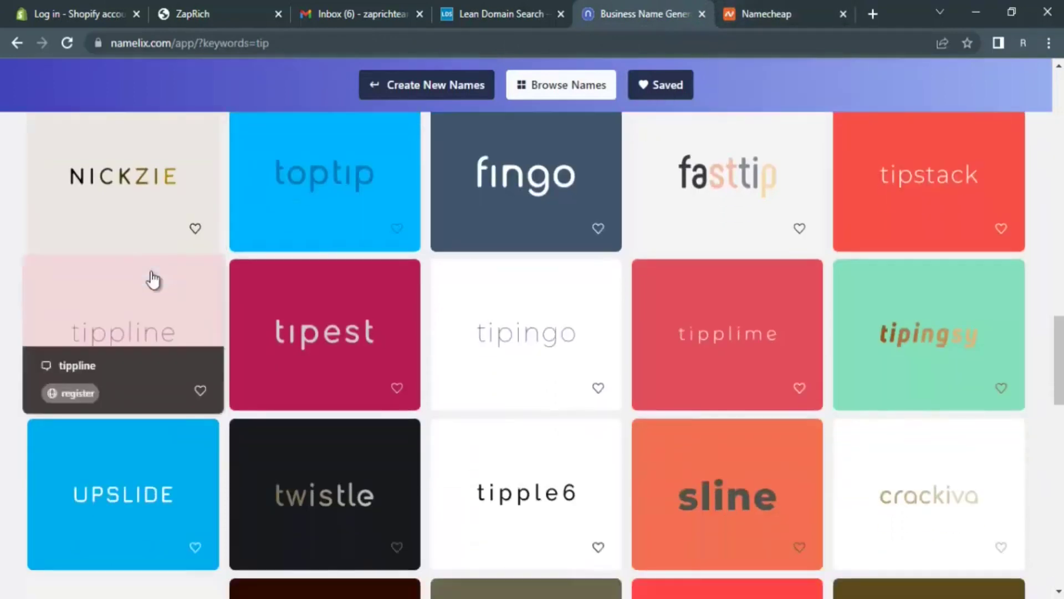
{"action": "scroll", "coordinate": [154, 280], "scroll_direction": "down", "scroll_amount": 3}
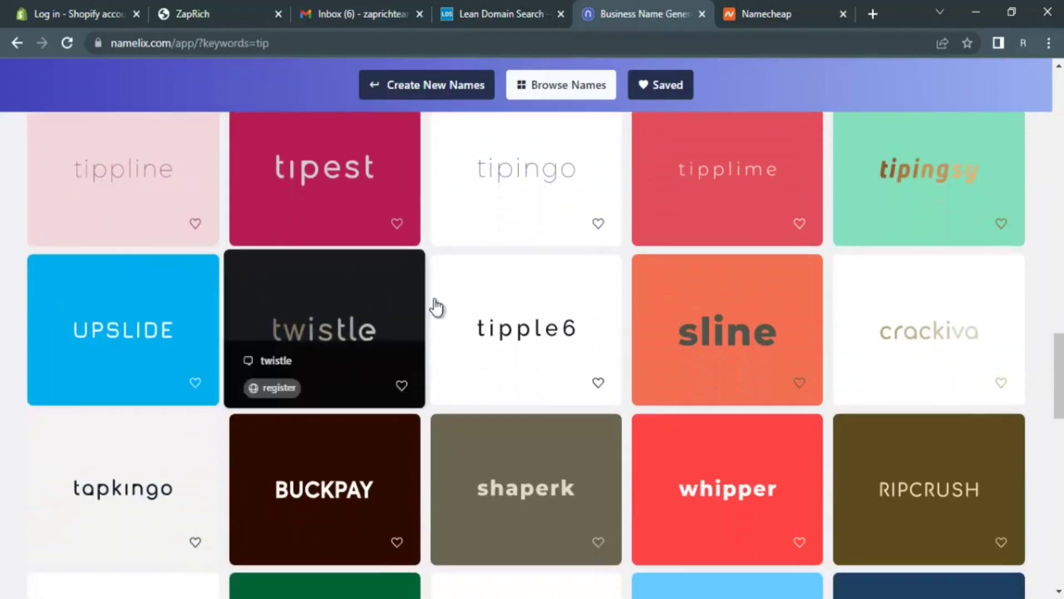
{"action": "scroll", "coordinate": [665, 324], "scroll_direction": "down", "scroll_amount": 2}
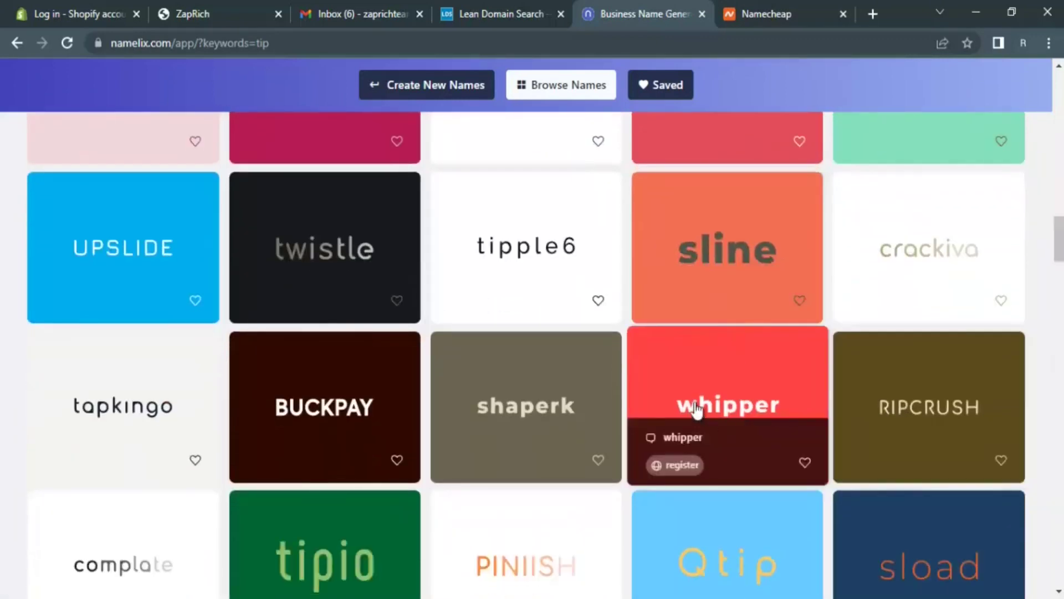
{"action": "scroll", "coordinate": [697, 410], "scroll_direction": "down", "scroll_amount": 3}
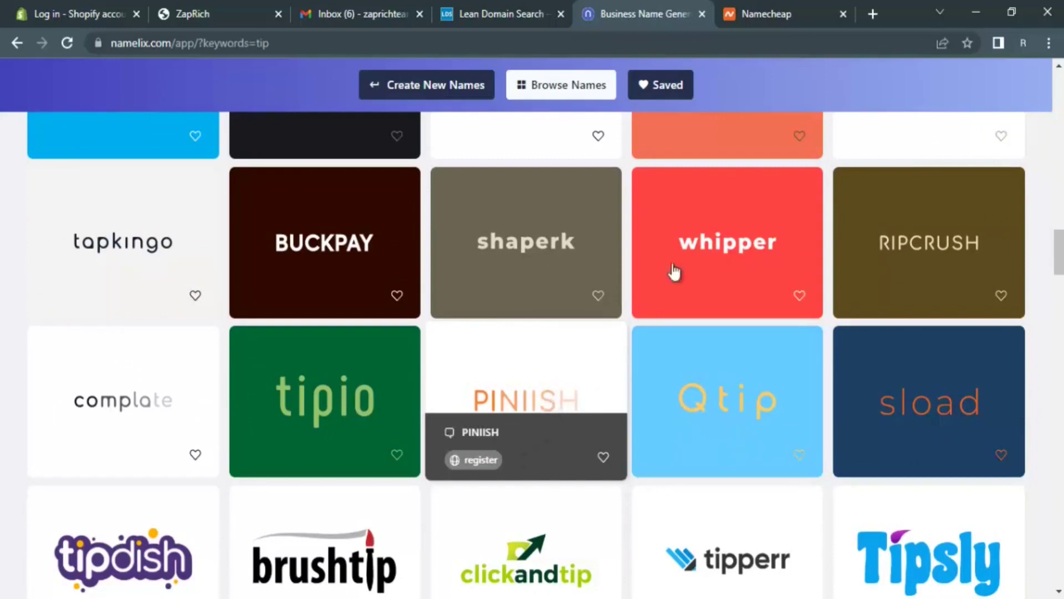
{"action": "left_click", "coordinate": [797, 8]}
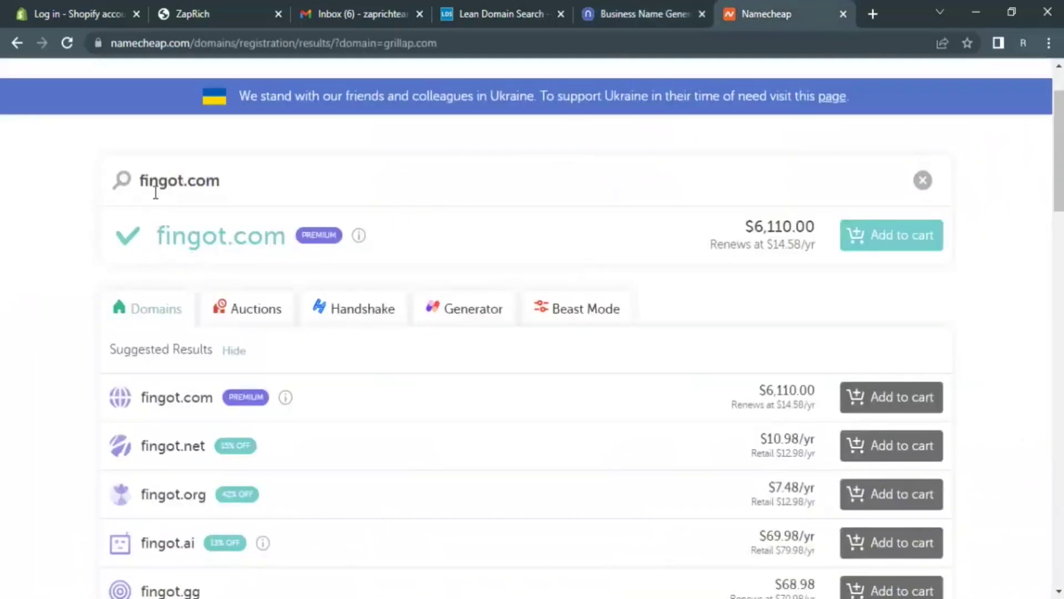
{"action": "left_click_drag", "start_coordinate": [742, 227], "coordinate": [810, 221]}
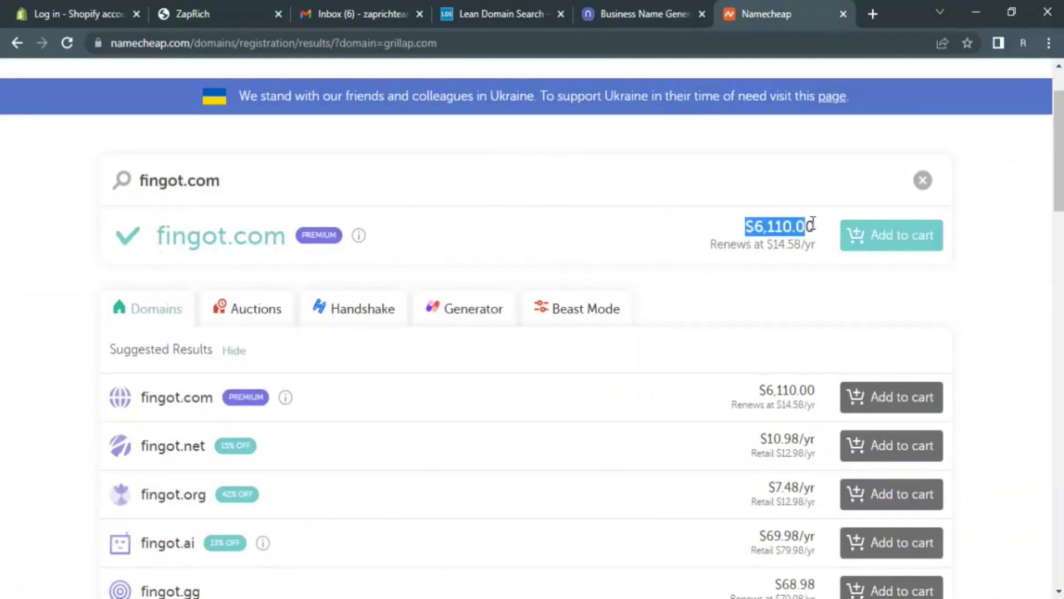
{"action": "left_click", "coordinate": [824, 225]}
{"action": "left_click_drag", "start_coordinate": [823, 225], "coordinate": [743, 230]}
{"action": "left_click", "coordinate": [743, 234]}
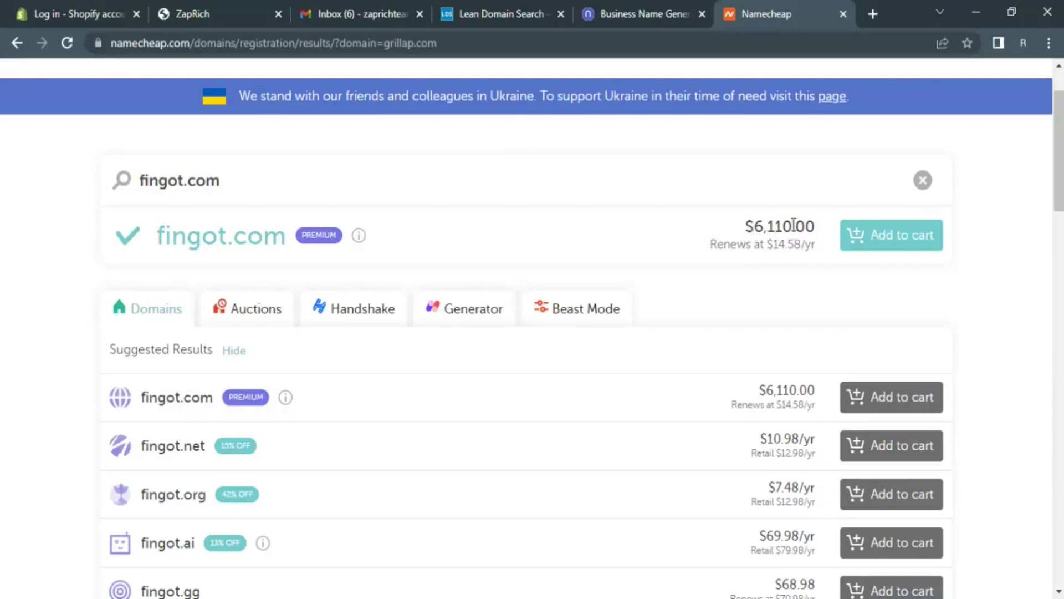
{"action": "left_click_drag", "start_coordinate": [797, 225], "coordinate": [815, 225]}
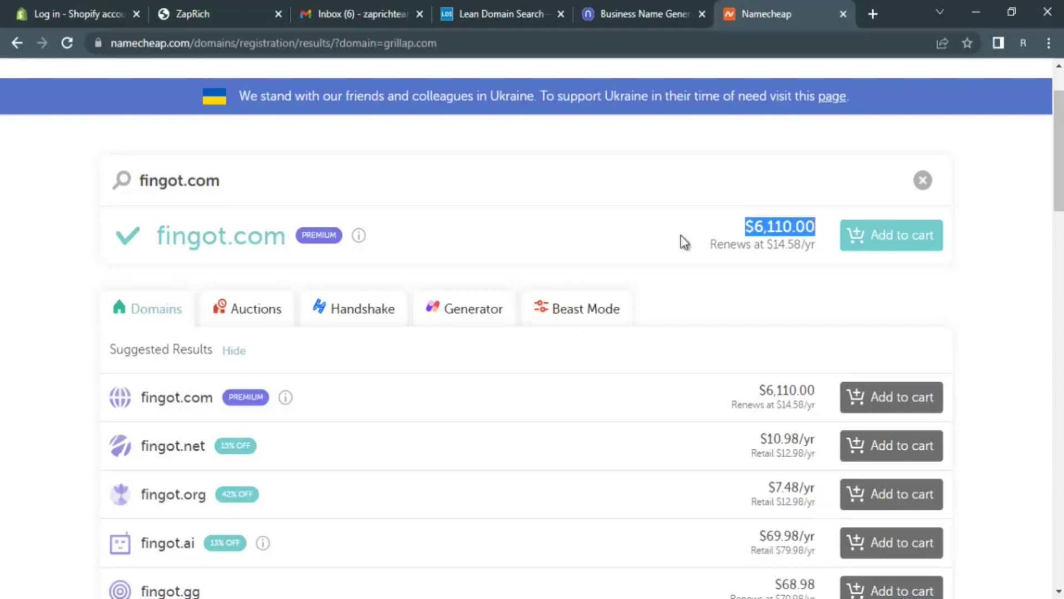
{"action": "left_click", "coordinate": [601, 268]}
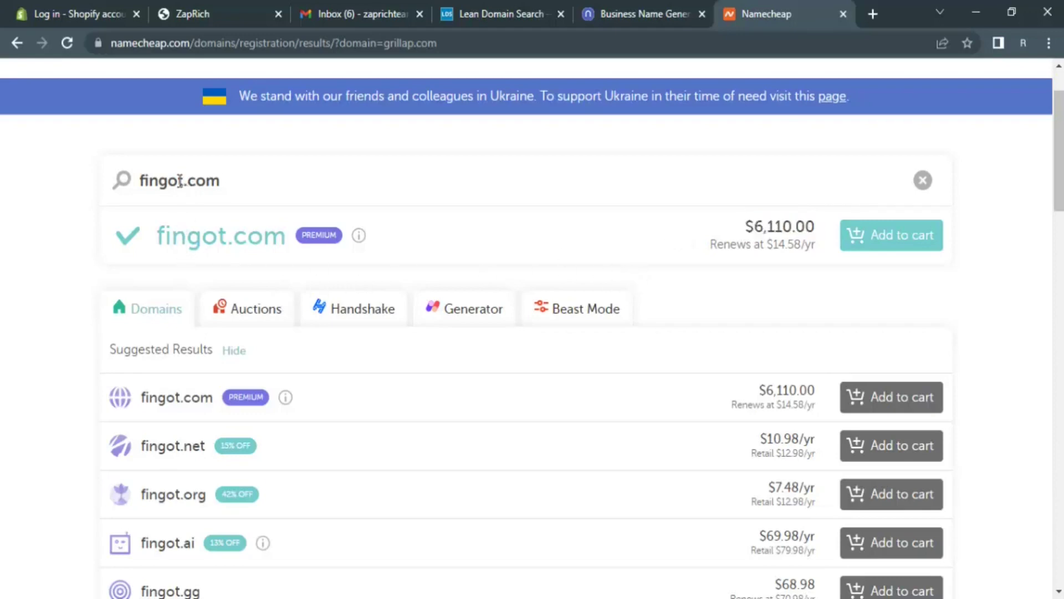
{"action": "left_click", "coordinate": [622, 5]}
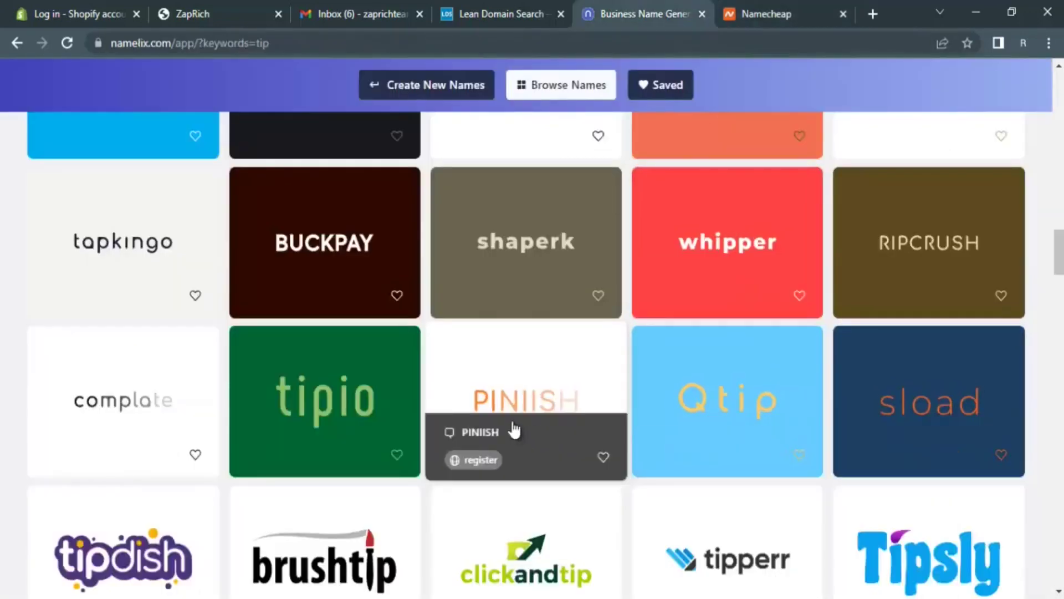
- Replace fingot with pinish and search pinish.com on Namecheap
{"action": "left_click", "coordinate": [767, 13]}
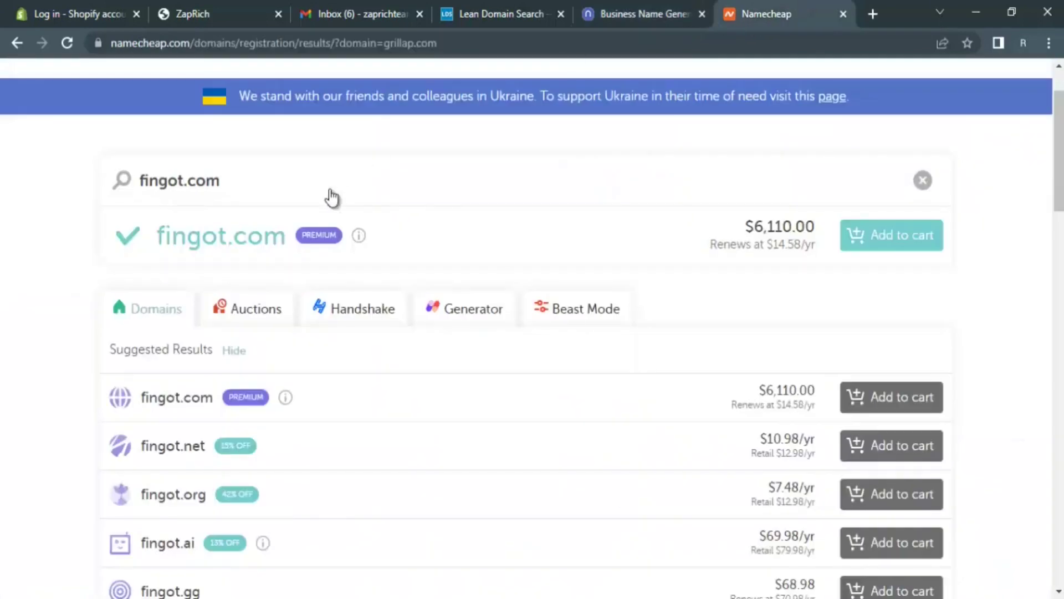
{"action": "left_click", "coordinate": [183, 181]}
{"action": "double_click", "coordinate": [108, 194]}
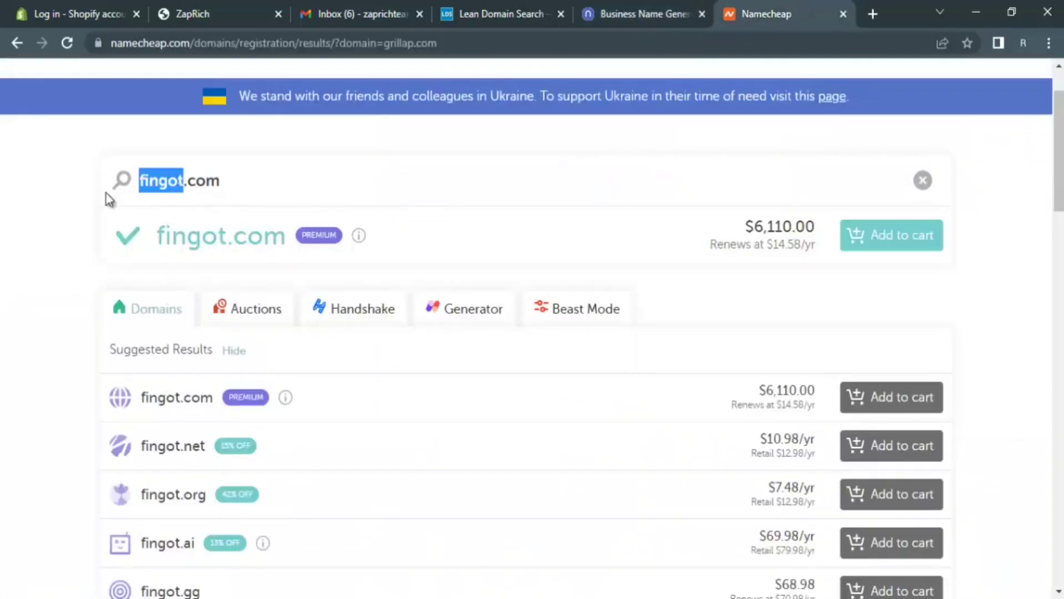
{"action": "type", "text": "pini"}
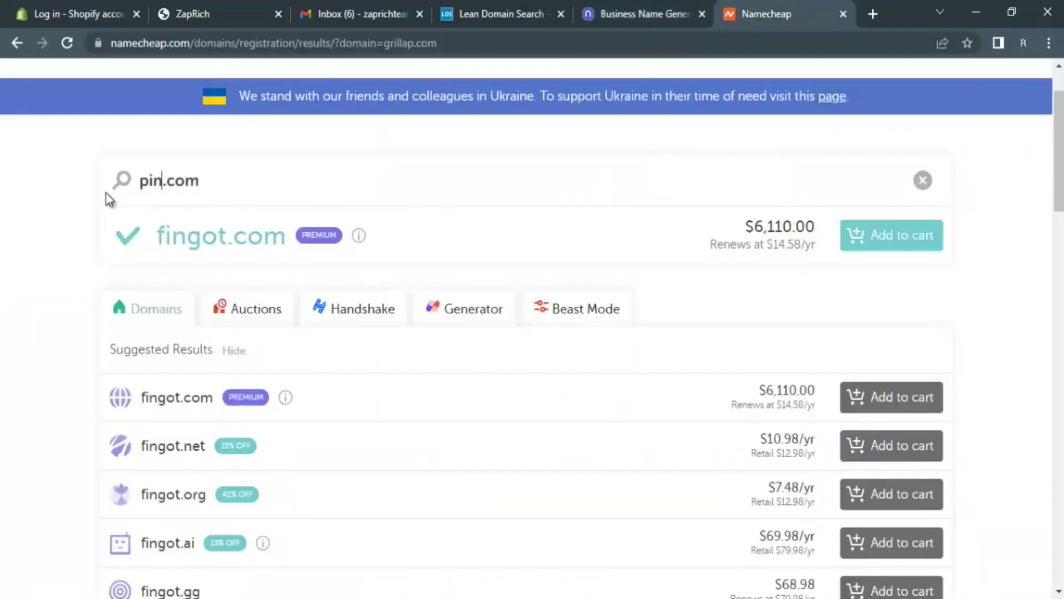
{"action": "type", "text": "sh"}
{"action": "left_click", "coordinate": [398, 182]}
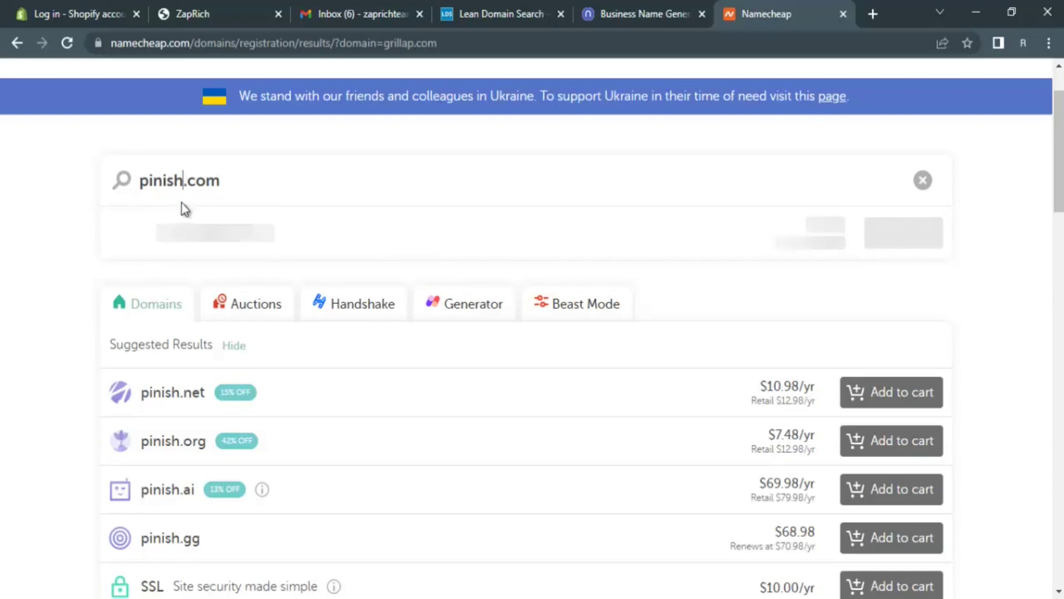
- Change the searched name from pinish.com to ponish.com, then return to the Namelix ideas
{"action": "type", "text": "o"}
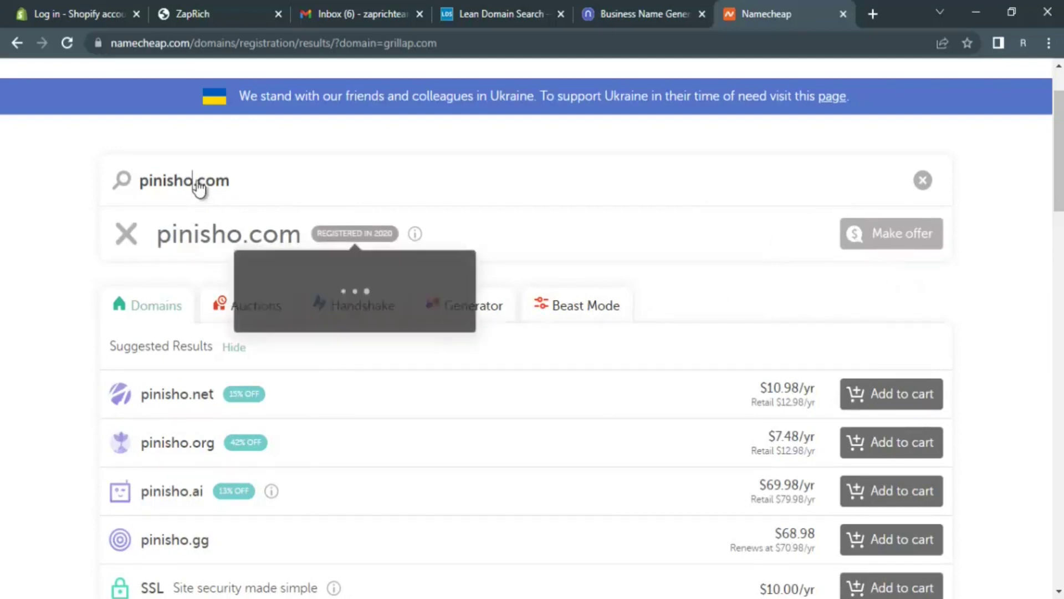
{"action": "key", "text": "BackSpace"}
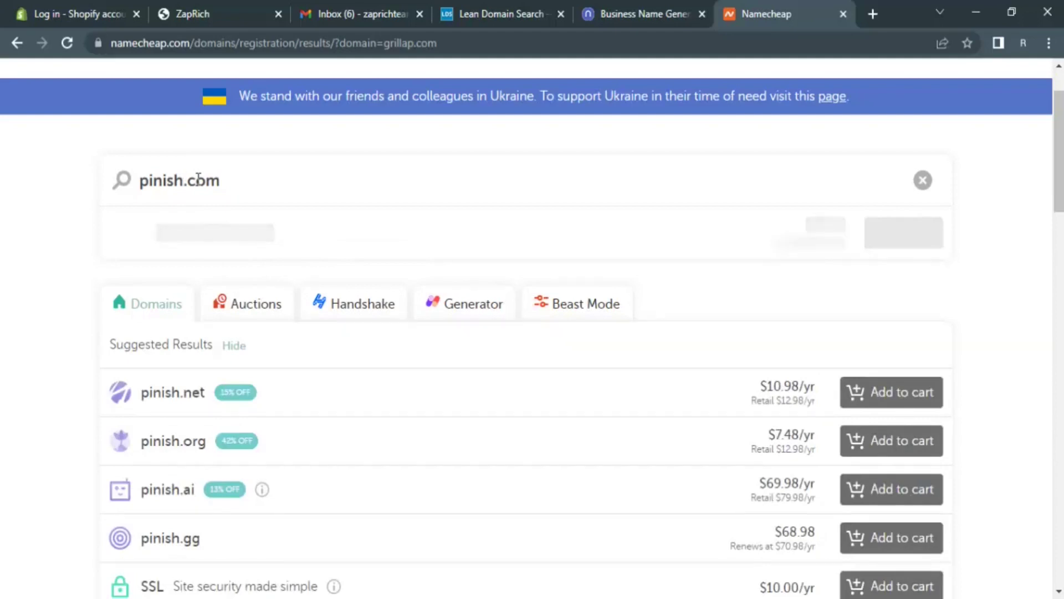
{"action": "left_click", "coordinate": [153, 183]}
{"action": "key", "text": "BackSpace"}
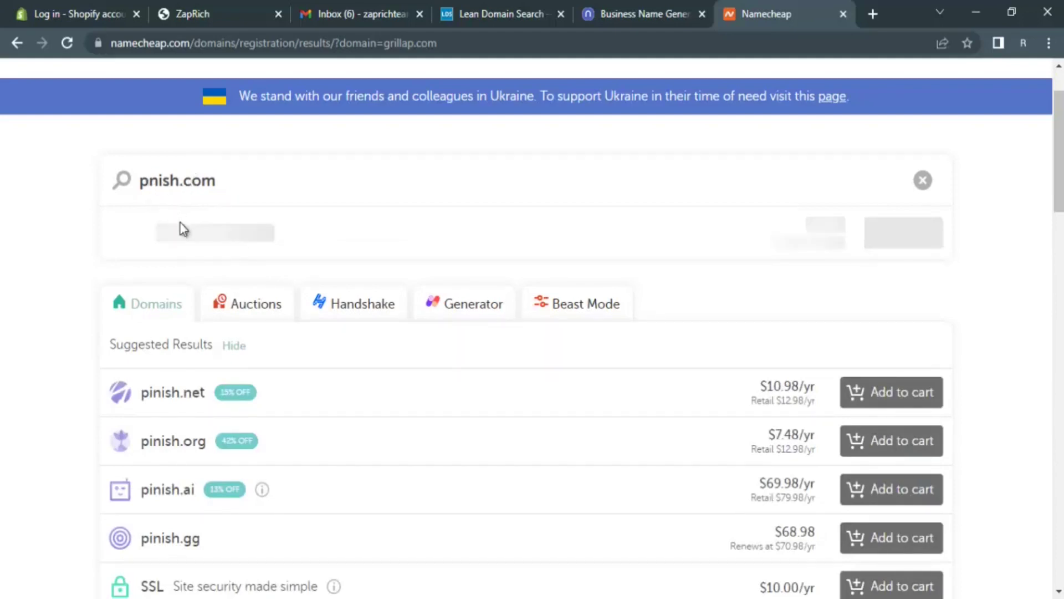
{"action": "type", "text": "o"}
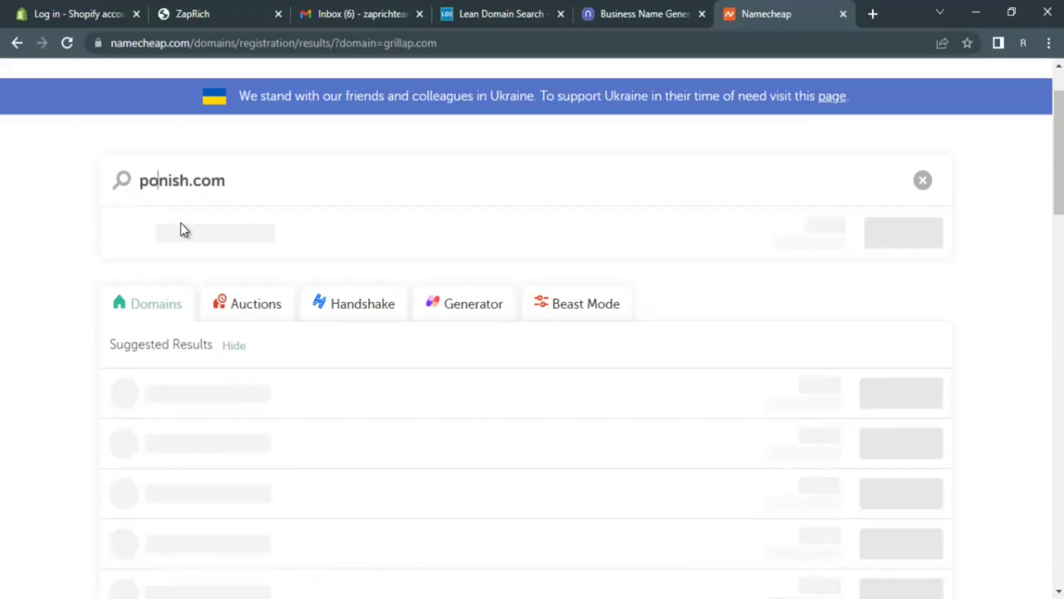
{"action": "key", "text": "BackSpace"}
{"action": "type", "text": "o"}
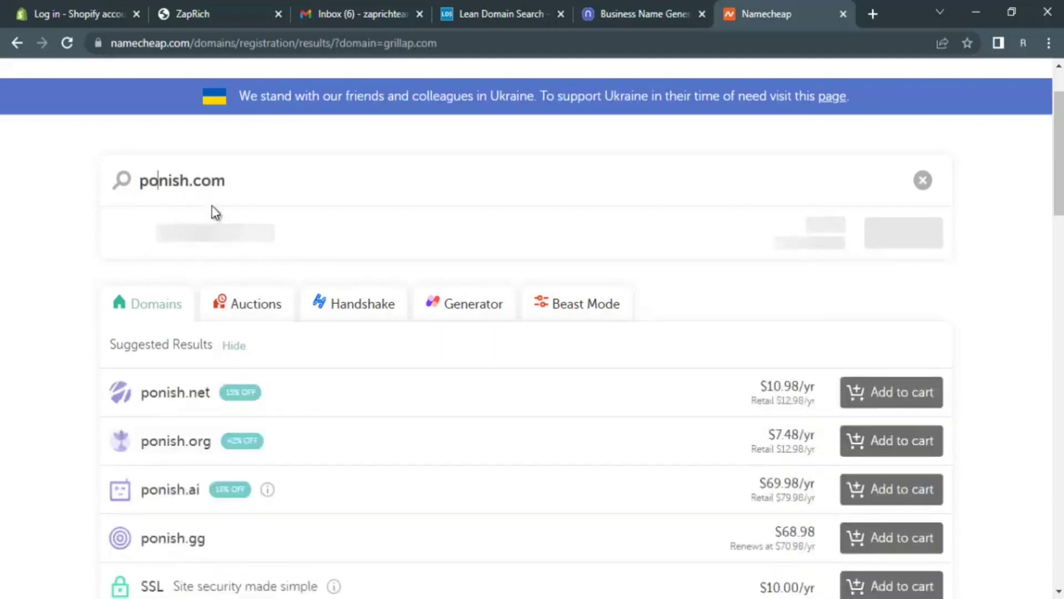
{"action": "key", "text": "BackSpace"}
{"action": "type", "text": "i"}
{"action": "key", "text": "BackSpace"}
{"action": "type", "text": "o"}
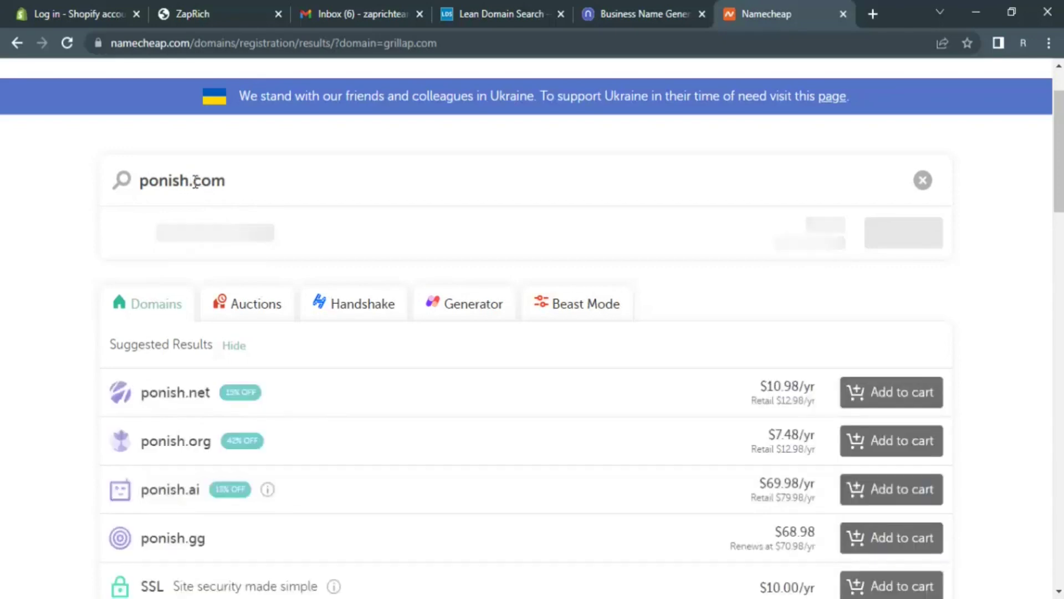
{"action": "left_click", "coordinate": [650, 12]}
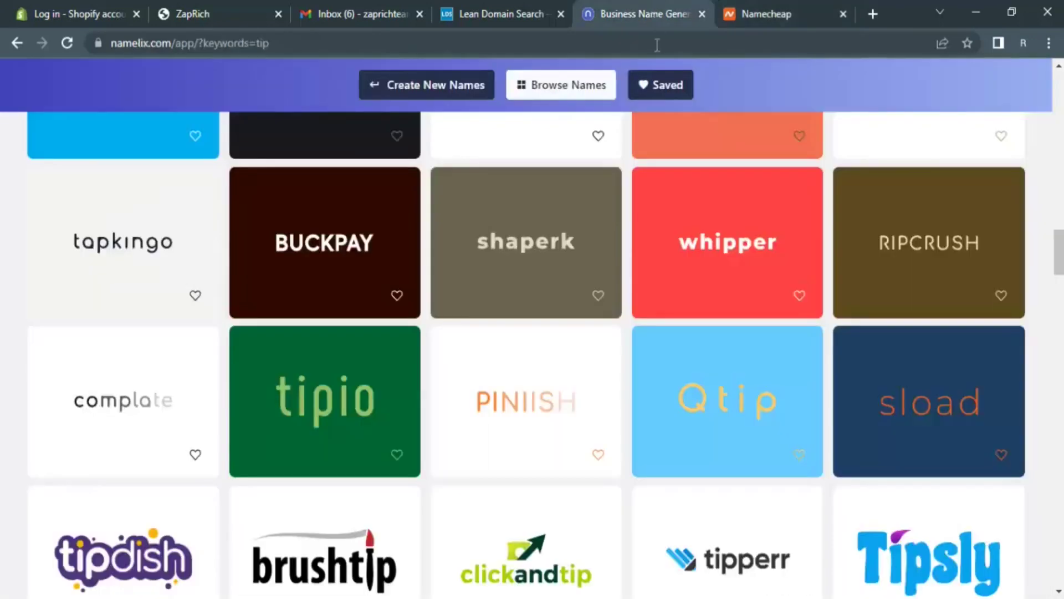
- Browse Namelix's tip-themed name ideas, then return to Namecheap's ponish.com result, registered since 2009
{"action": "scroll", "coordinate": [638, 246], "scroll_direction": "down", "scroll_amount": 3}
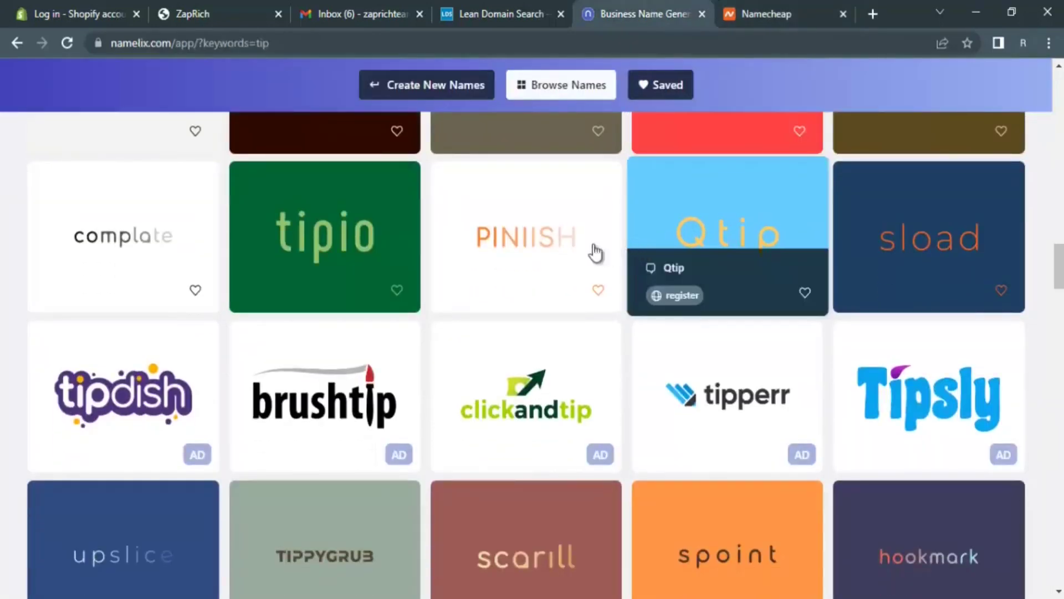
{"action": "scroll", "coordinate": [408, 246], "scroll_direction": "down", "scroll_amount": 3}
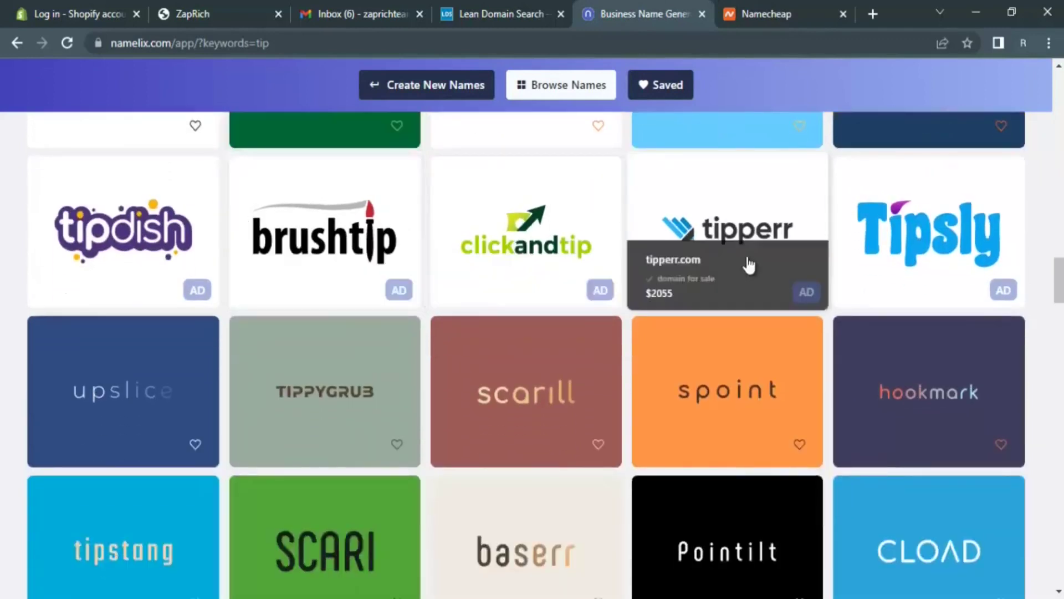
{"action": "scroll", "coordinate": [787, 249], "scroll_direction": "down", "scroll_amount": 1}
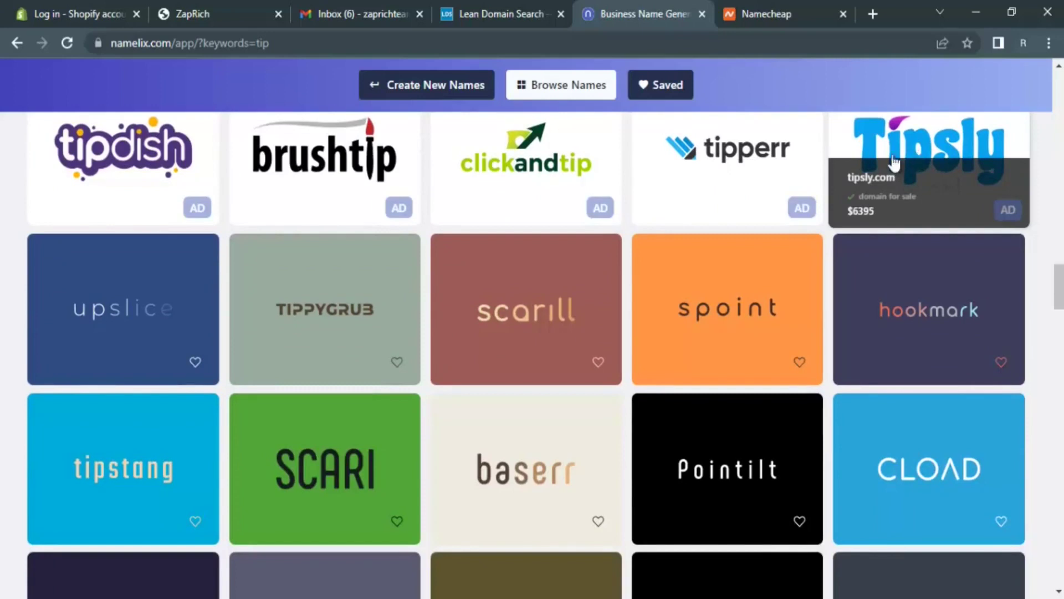
{"action": "scroll", "coordinate": [893, 162], "scroll_direction": "down", "scroll_amount": 4}
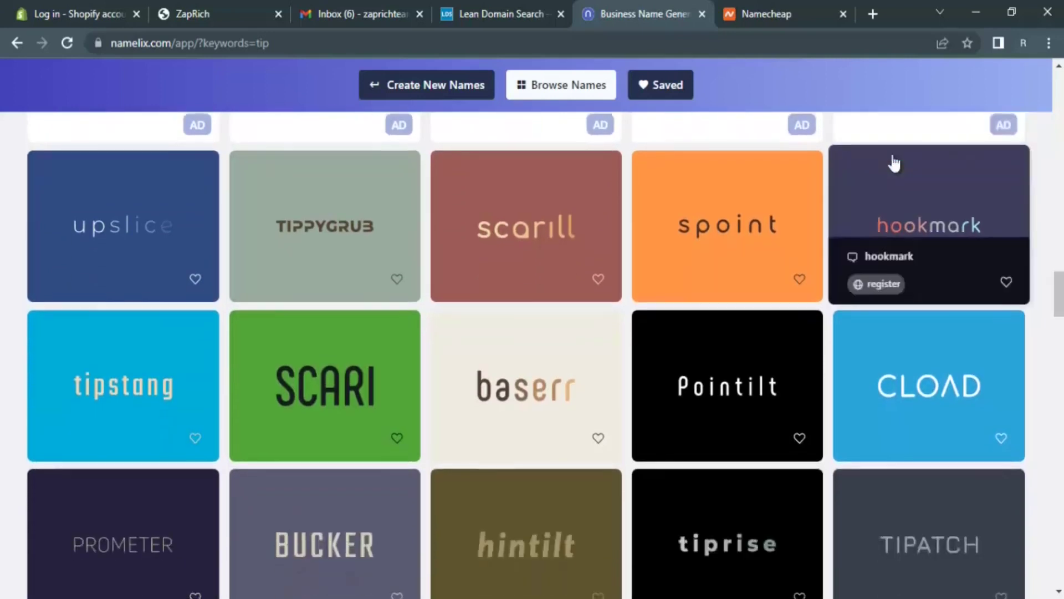
{"action": "scroll", "coordinate": [894, 162], "scroll_direction": "down", "scroll_amount": 1}
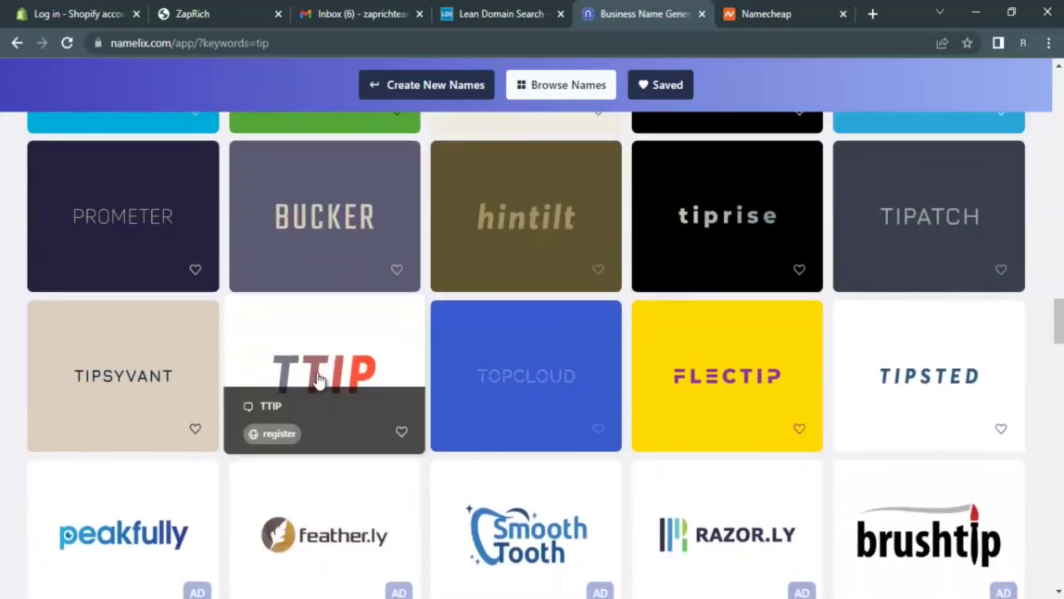
{"action": "scroll", "coordinate": [314, 382], "scroll_direction": "down", "scroll_amount": 2}
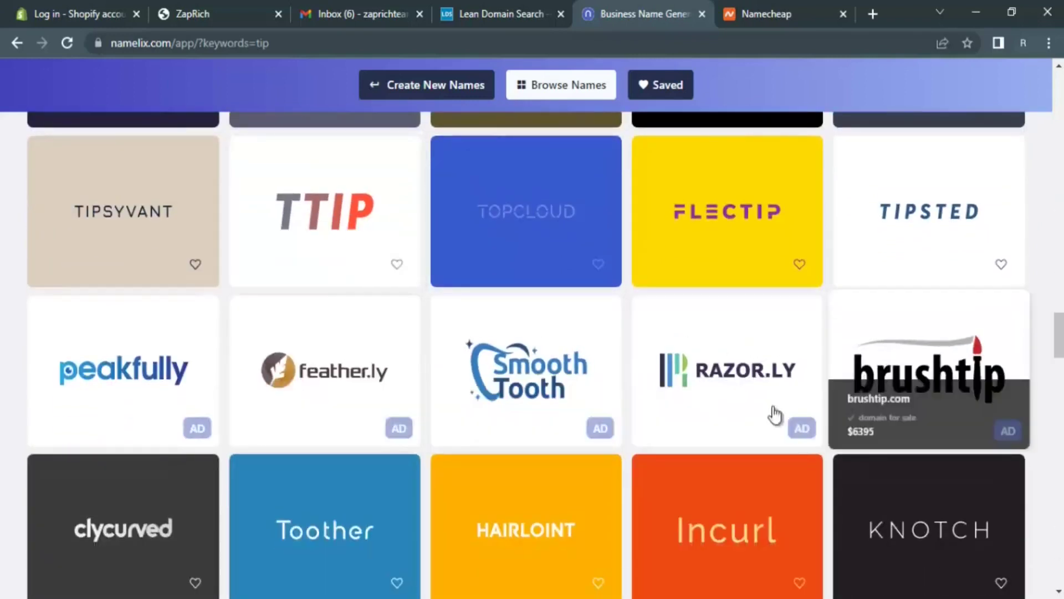
{"action": "scroll", "coordinate": [934, 373], "scroll_direction": "down", "scroll_amount": 2}
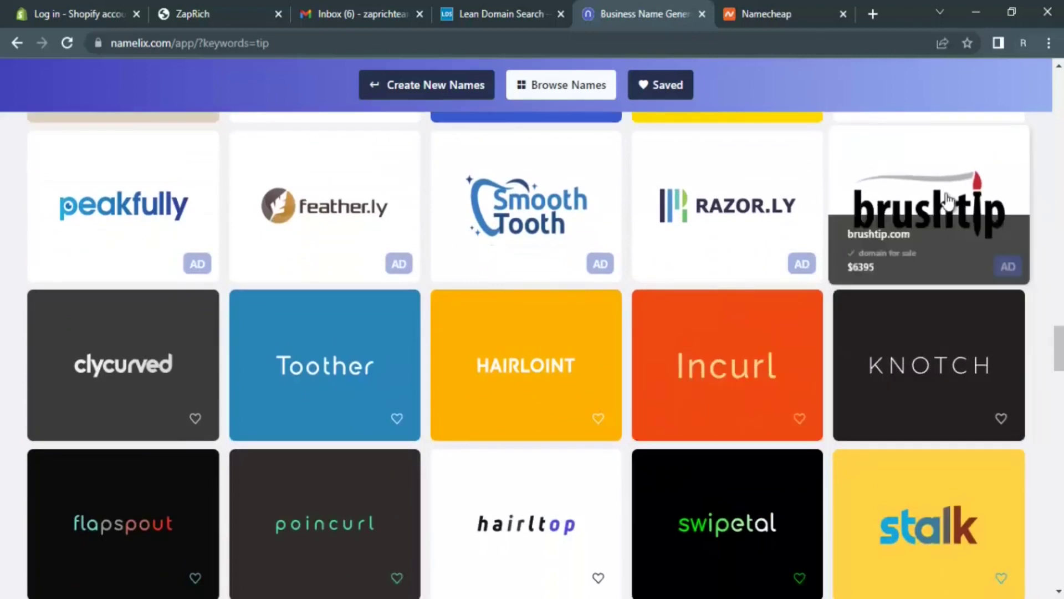
{"action": "scroll", "coordinate": [948, 201], "scroll_direction": "down", "scroll_amount": 1}
{"action": "scroll", "coordinate": [947, 201], "scroll_direction": "down", "scroll_amount": 1}
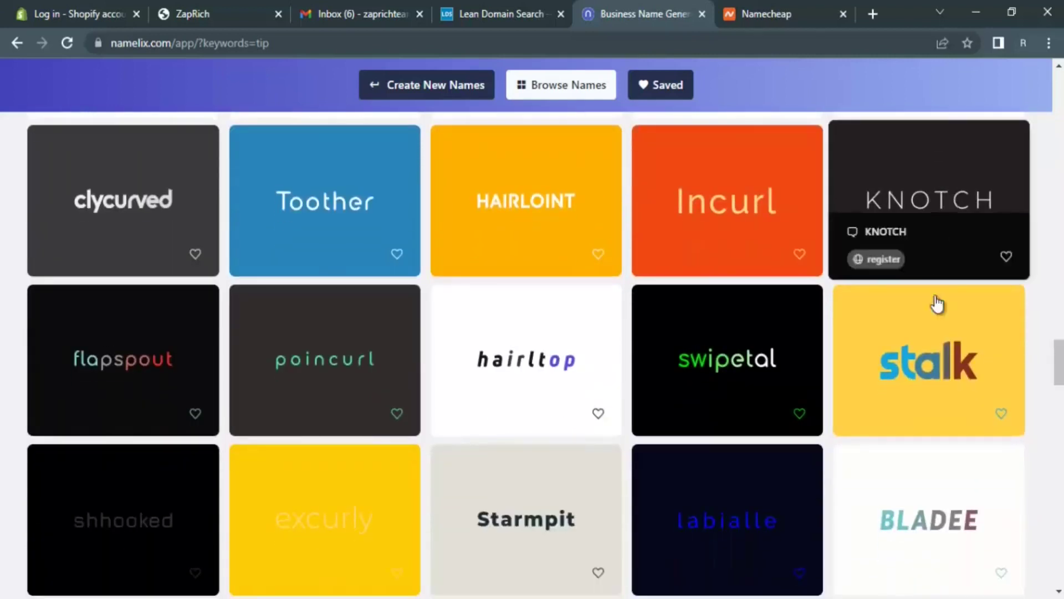
{"action": "scroll", "coordinate": [663, 399], "scroll_direction": "down", "scroll_amount": 3}
{"action": "scroll", "coordinate": [637, 394], "scroll_direction": "down", "scroll_amount": 1}
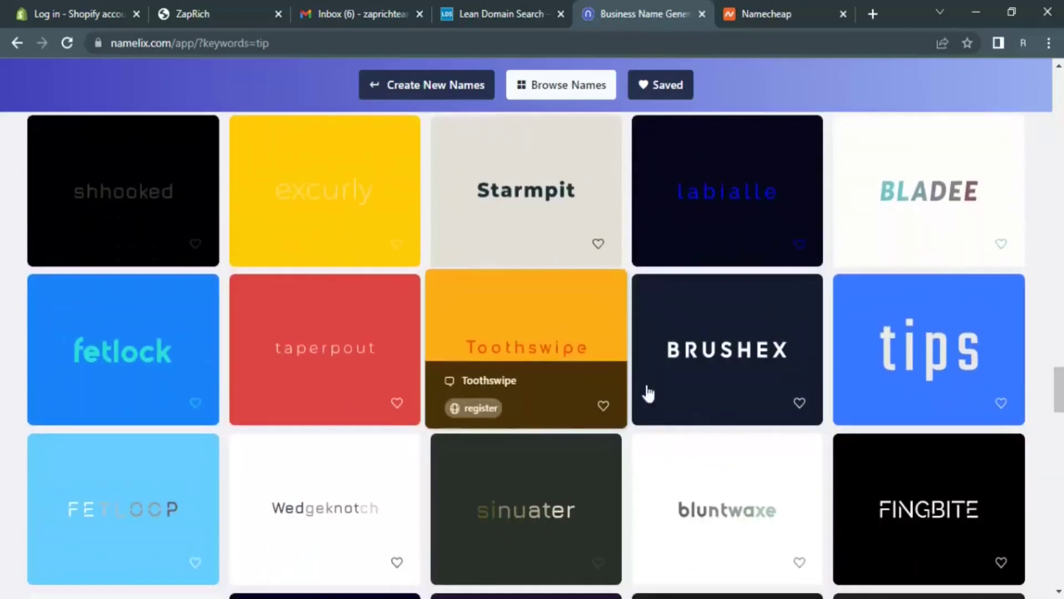
{"action": "scroll", "coordinate": [895, 345], "scroll_direction": "down", "scroll_amount": 2}
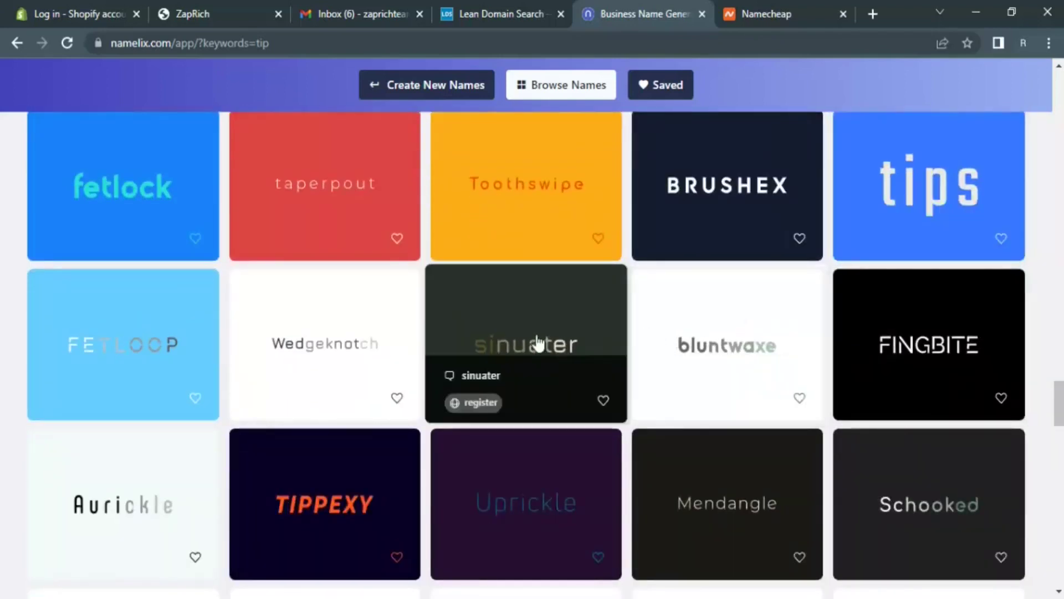
{"action": "left_click", "coordinate": [797, 9]}
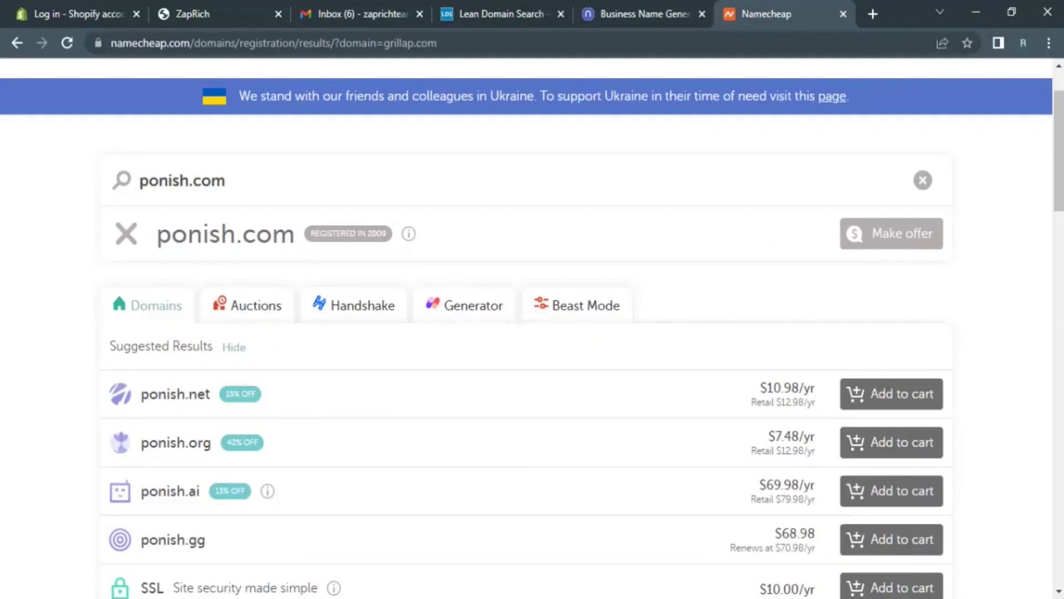
{"action": "key", "text": "alt+Tab"}
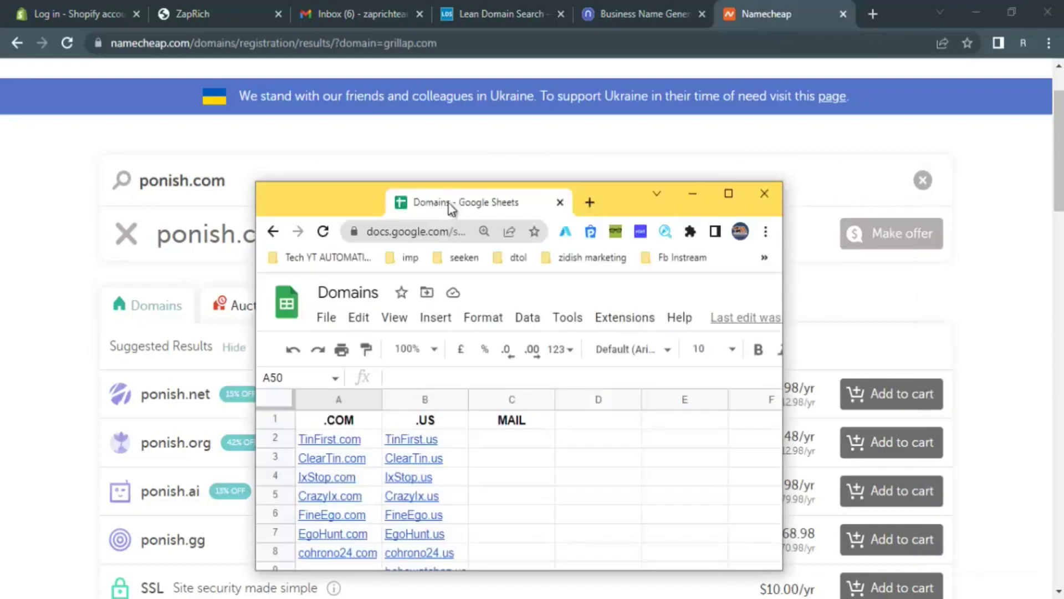
{"action": "left_click", "coordinate": [728, 192]}
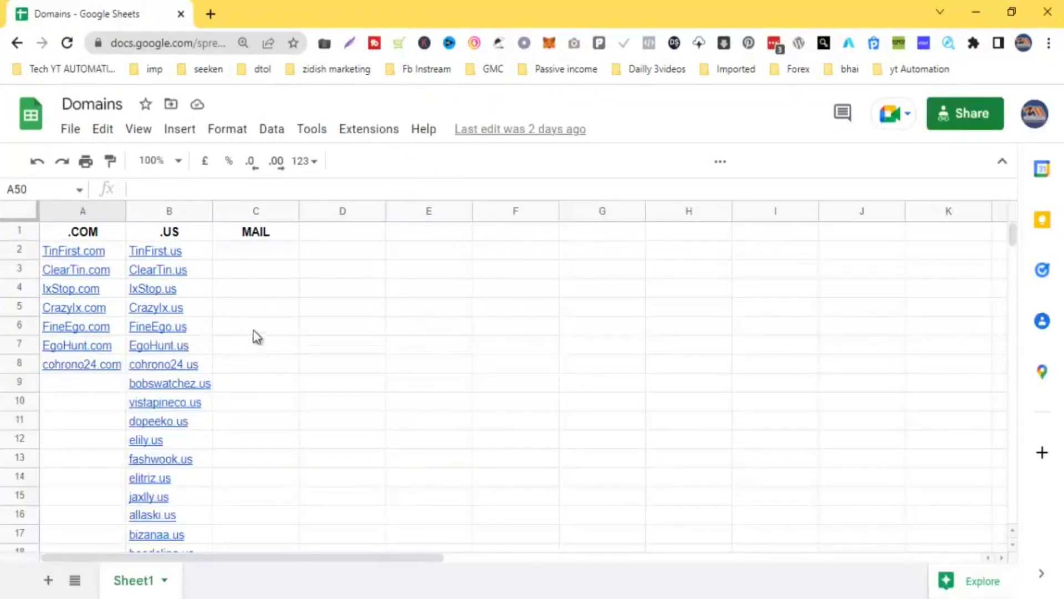
{"action": "mouse_move", "coordinate": [118, 368]}
{"action": "scroll", "coordinate": [131, 368], "scroll_direction": "down", "scroll_amount": 13}
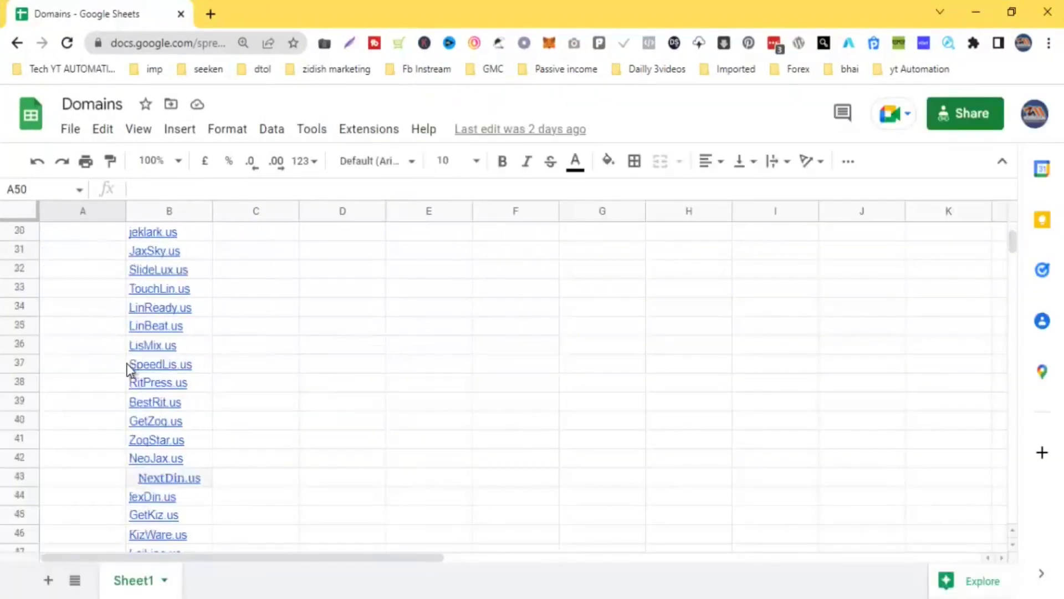
{"action": "scroll", "coordinate": [202, 387], "scroll_direction": "up", "scroll_amount": 5}
{"action": "scroll", "coordinate": [201, 386], "scroll_direction": "up", "scroll_amount": 8}
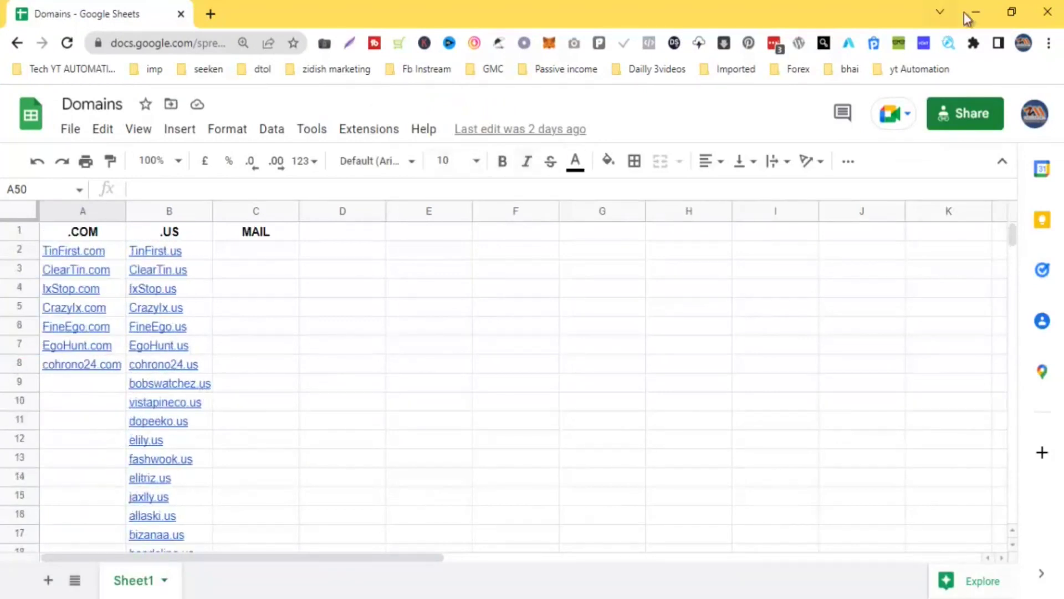
{"action": "left_click_drag", "start_coordinate": [147, 16], "coordinate": [610, 165]}
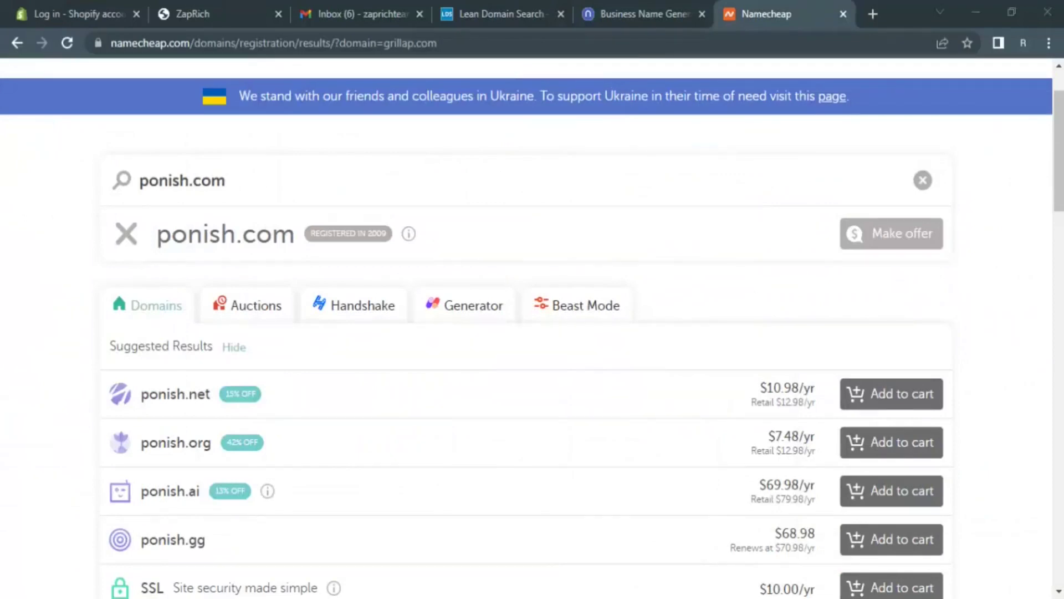
- Maximize the Firefox Namecheap window and open the list of items in its cart
{"action": "left_click_drag", "start_coordinate": [1063, 131], "coordinate": [629, 114]}
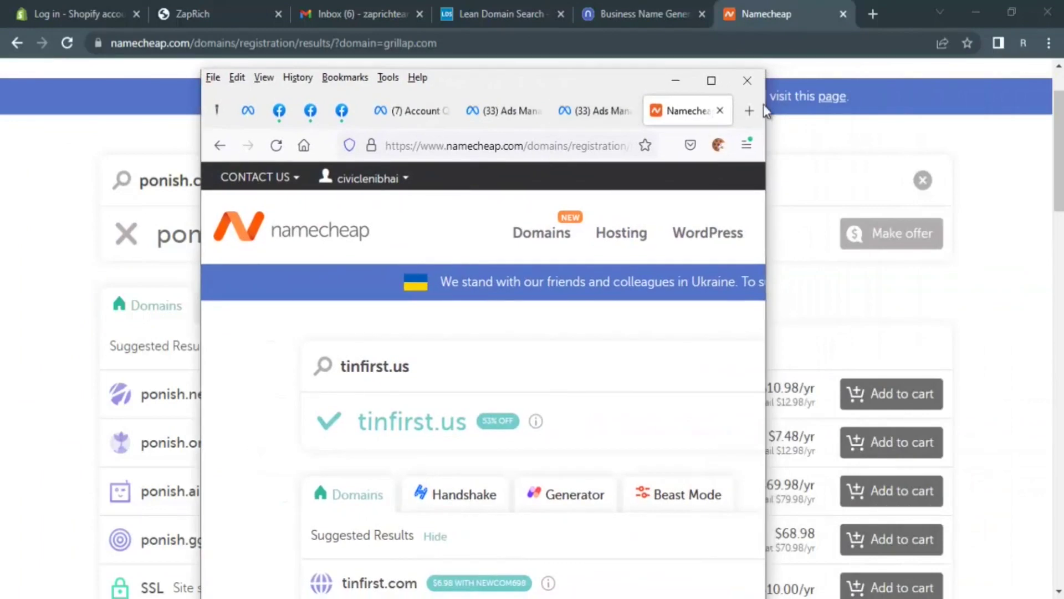
{"action": "left_click", "coordinate": [711, 88]}
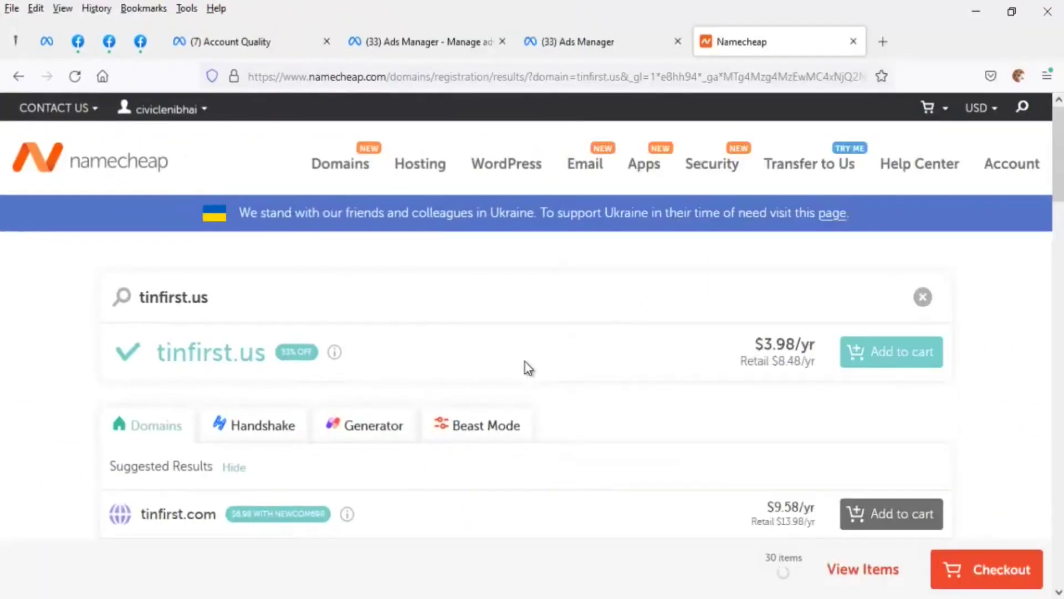
{"action": "scroll", "coordinate": [527, 365], "scroll_direction": "down", "scroll_amount": 4}
{"action": "scroll", "coordinate": [416, 366], "scroll_direction": "up", "scroll_amount": 4}
{"action": "left_click", "coordinate": [868, 571]}
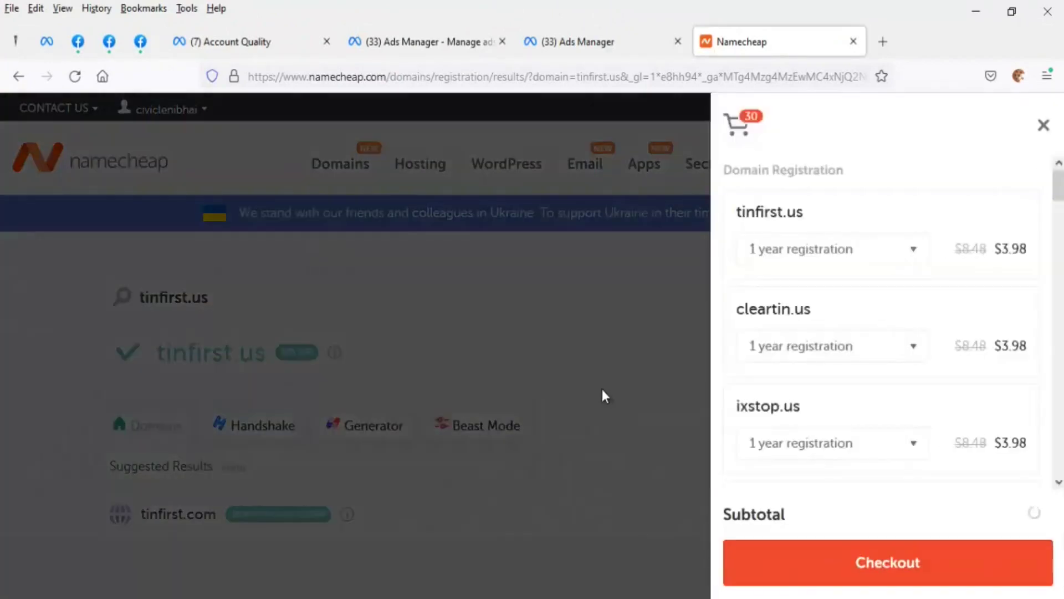
- Proceed to checkout there, finding the shopping cart empty with a $0.00 subtotal
{"action": "scroll", "coordinate": [854, 392], "scroll_direction": "down", "scroll_amount": 15}
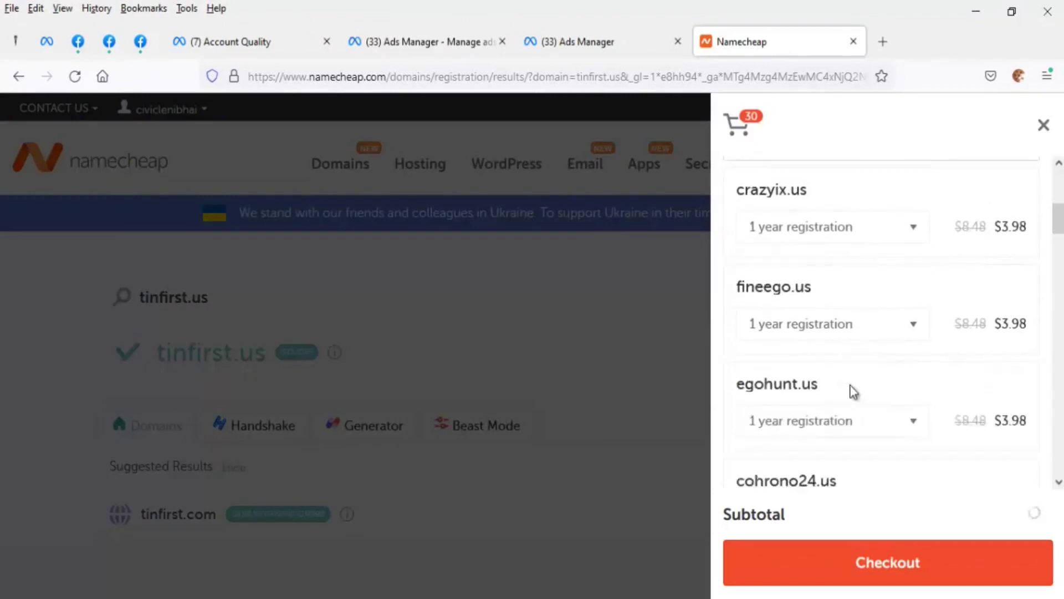
{"action": "scroll", "coordinate": [854, 390], "scroll_direction": "down", "scroll_amount": 12}
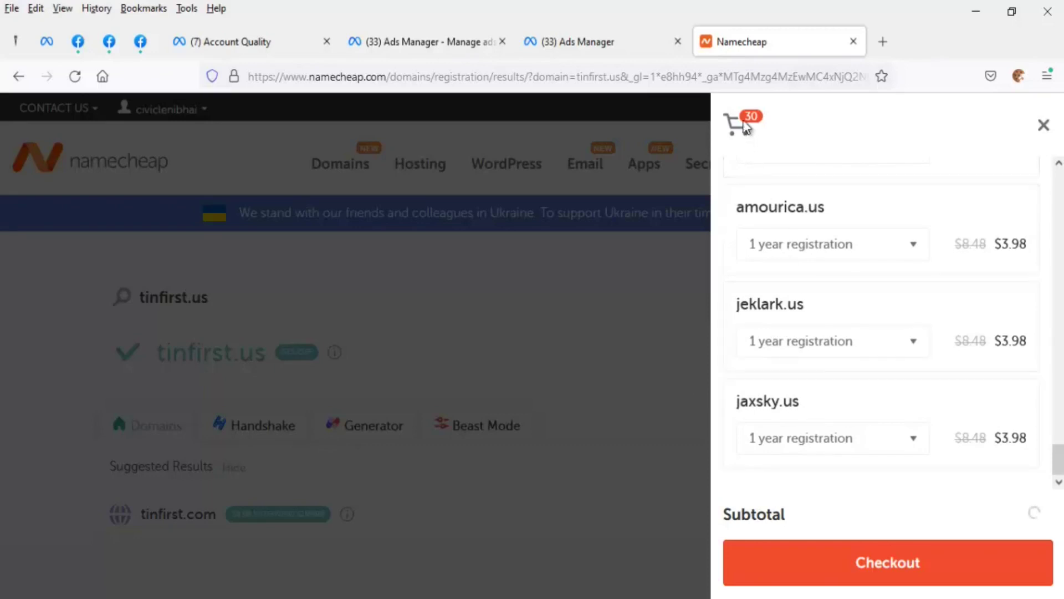
{"action": "left_click", "coordinate": [903, 574]}
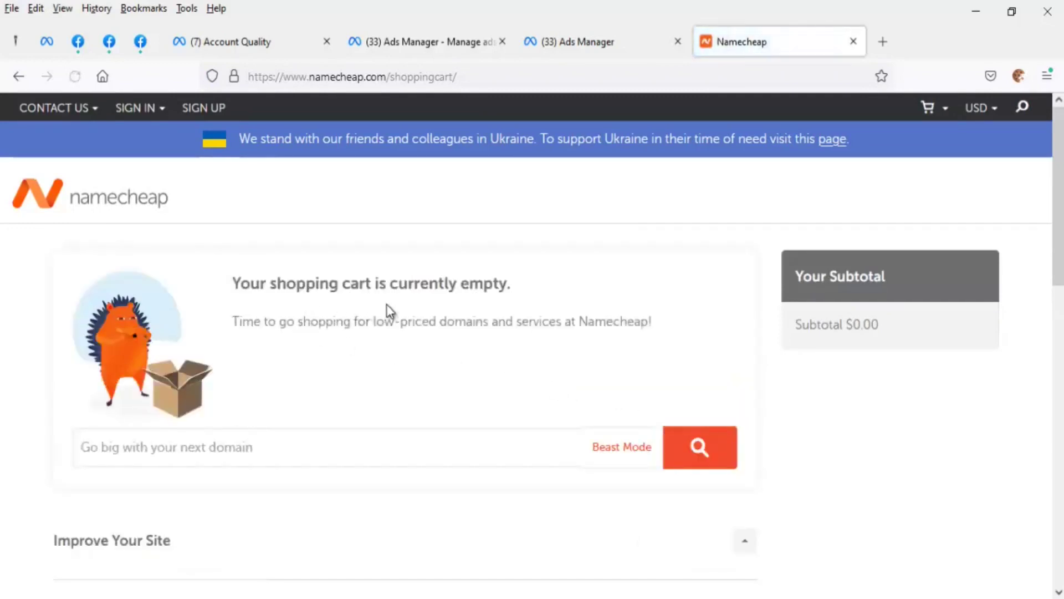
{"action": "scroll", "coordinate": [398, 304], "scroll_direction": "down", "scroll_amount": 8}
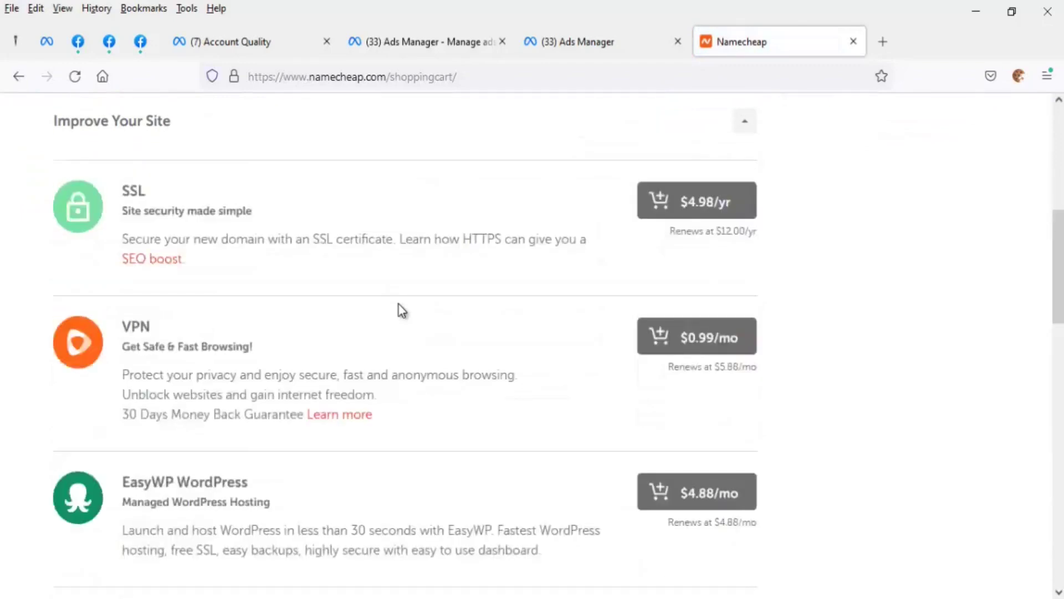
{"action": "scroll", "coordinate": [398, 305], "scroll_direction": "up", "scroll_amount": 8}
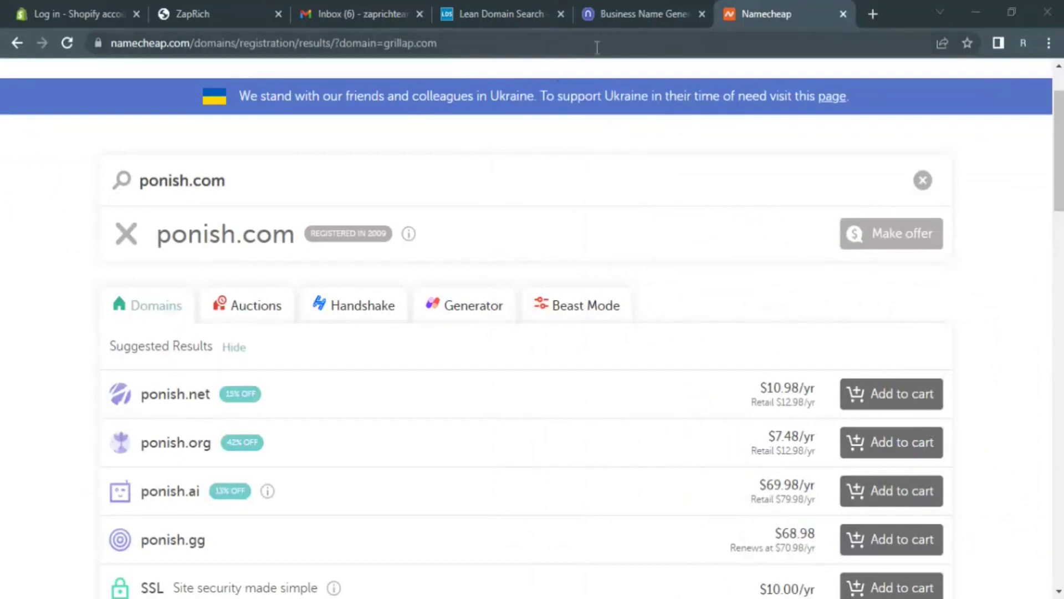
- Copy grillap.com from the Notepad domain list and search it on Namecheap instead of ponish.com
{"action": "left_click", "coordinate": [591, 45]}
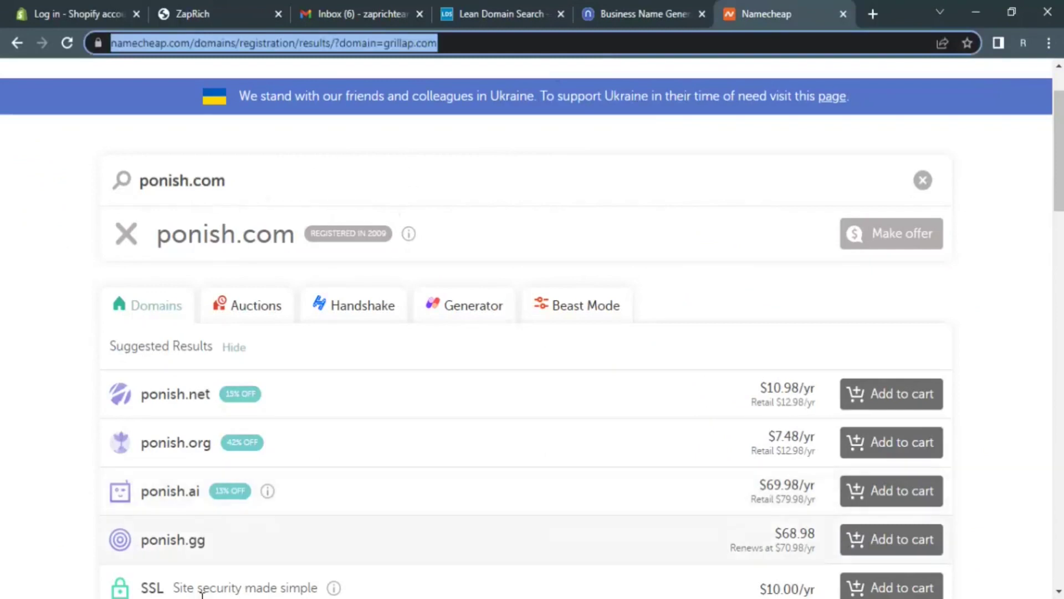
{"action": "key", "text": "alt+Tab"}
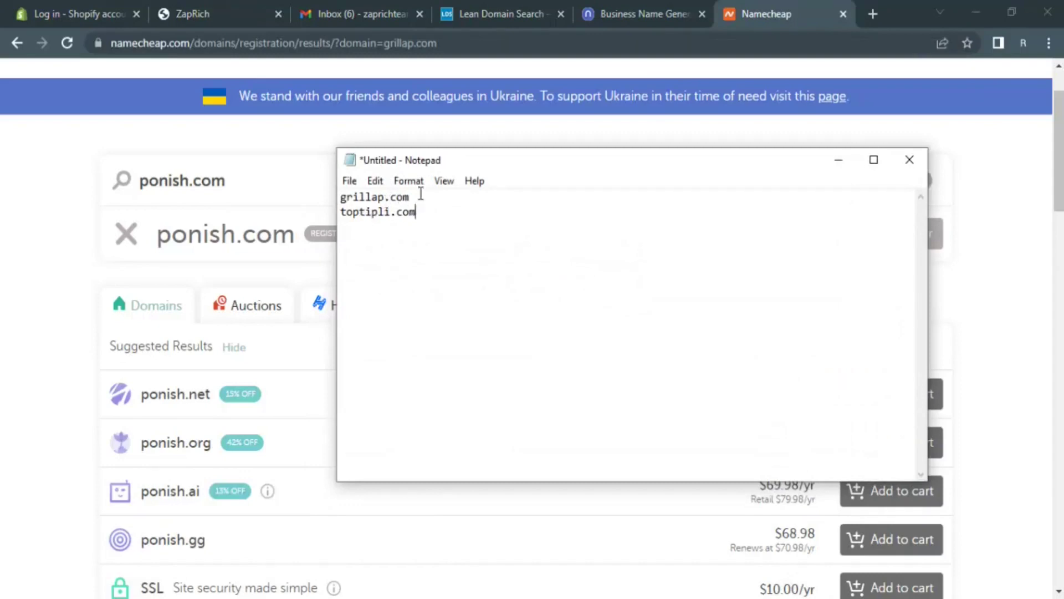
{"action": "left_click_drag", "start_coordinate": [414, 197], "coordinate": [342, 199]}
{"action": "key", "text": "ctrl+c"}
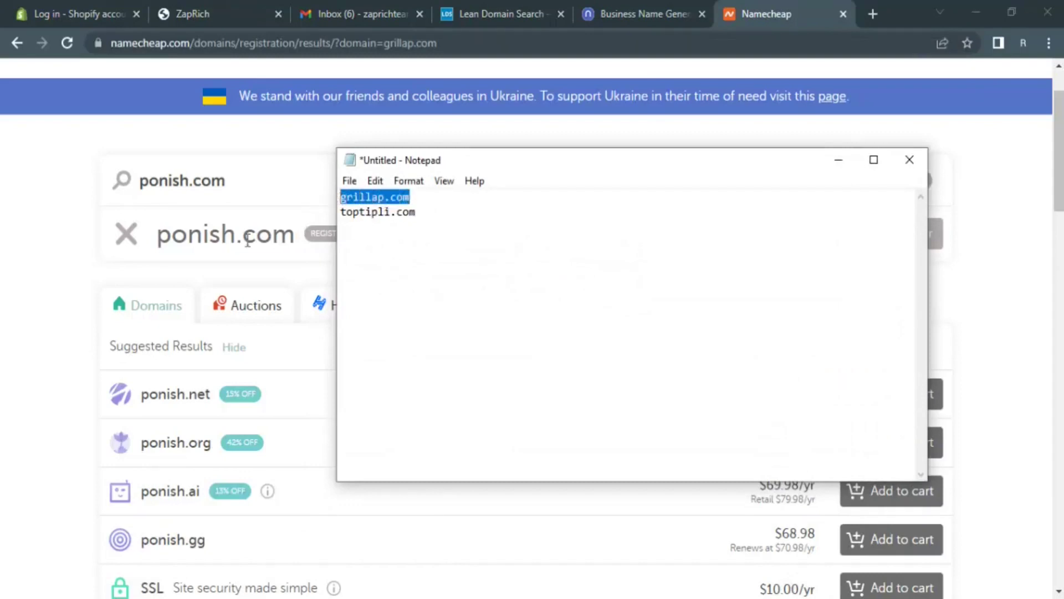
{"action": "left_click", "coordinate": [197, 183]}
{"action": "triple_click", "coordinate": [198, 183]}
{"action": "key", "text": "ctrl+v"}
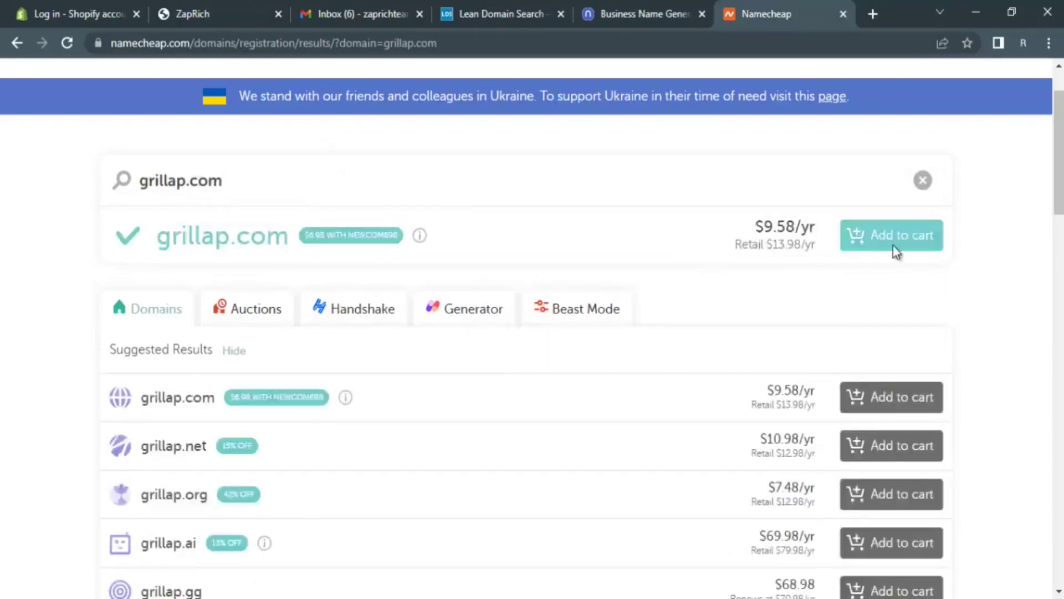
- Add grillap.com to the cart and check out, showing a 1-year registration at $9.76
{"action": "left_click", "coordinate": [898, 246]}
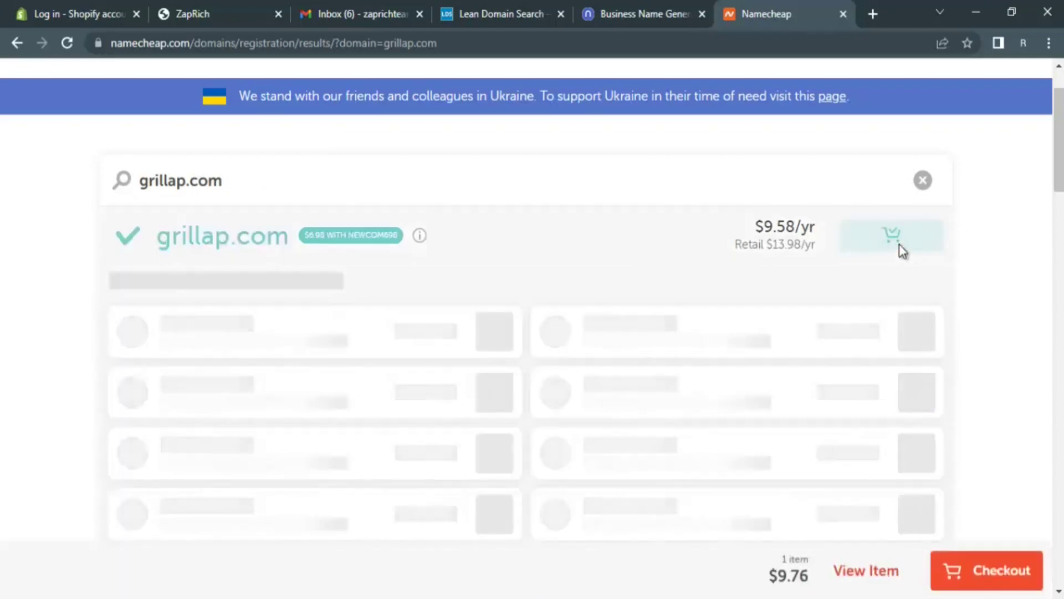
{"action": "left_click", "coordinate": [991, 575]}
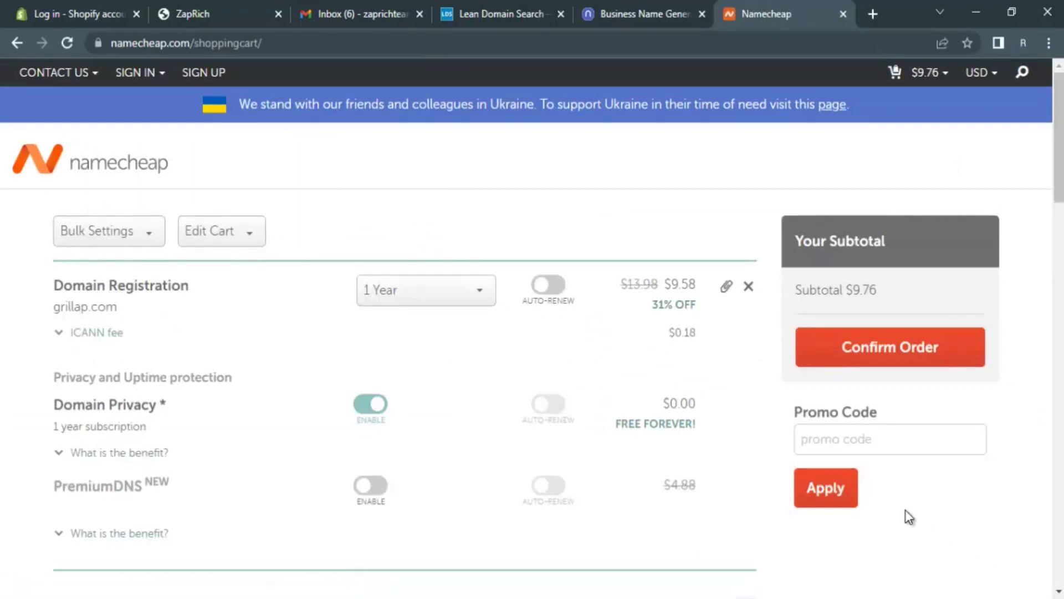
- Set the grillap.com registration length back to 1 Year and confirm the order
{"action": "scroll", "coordinate": [859, 482], "scroll_direction": "down", "scroll_amount": 1}
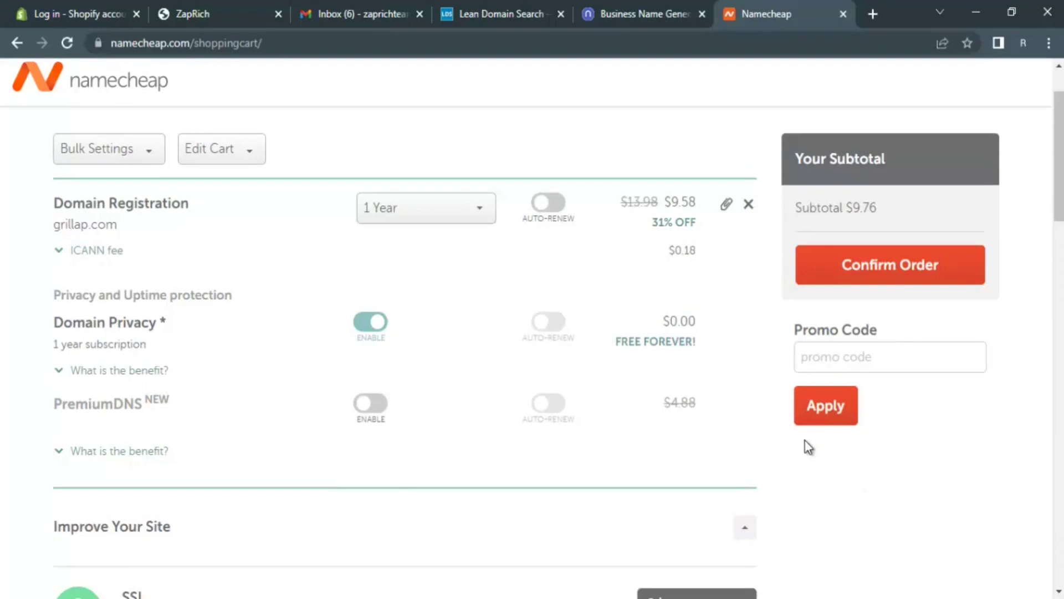
{"action": "left_click", "coordinate": [455, 216]}
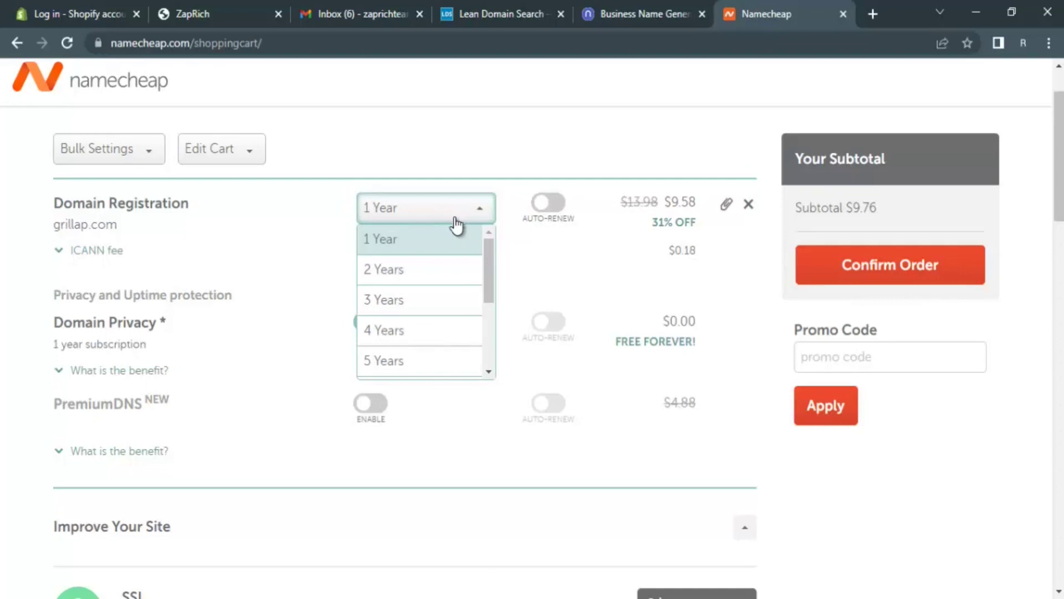
{"action": "scroll", "coordinate": [456, 288], "scroll_direction": "down", "scroll_amount": 3}
{"action": "scroll", "coordinate": [455, 288], "scroll_direction": "down", "scroll_amount": 3}
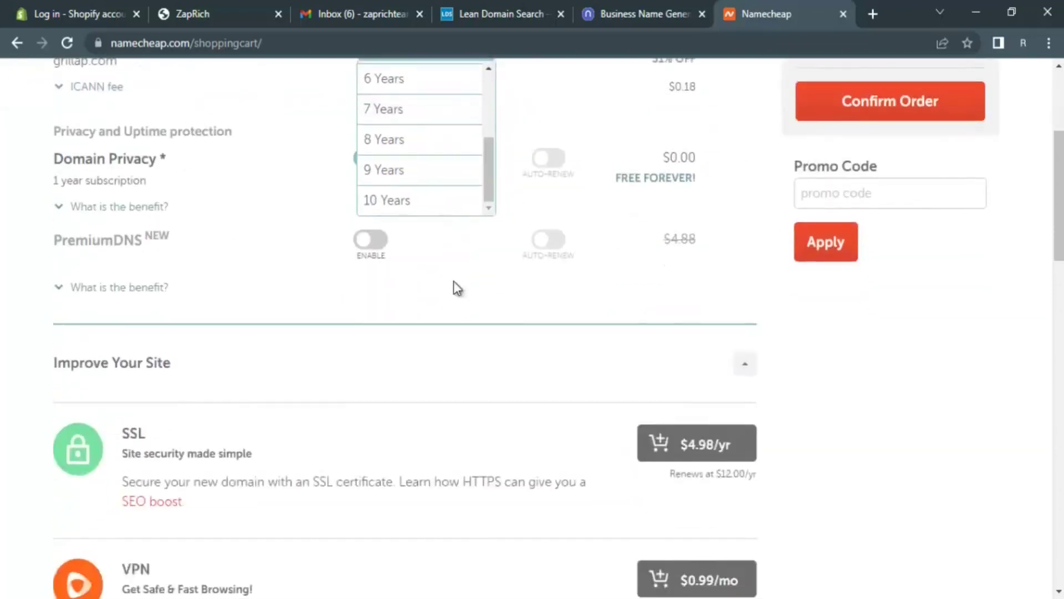
{"action": "scroll", "coordinate": [452, 288], "scroll_direction": "up", "scroll_amount": 5}
{"action": "left_click", "coordinate": [437, 326]}
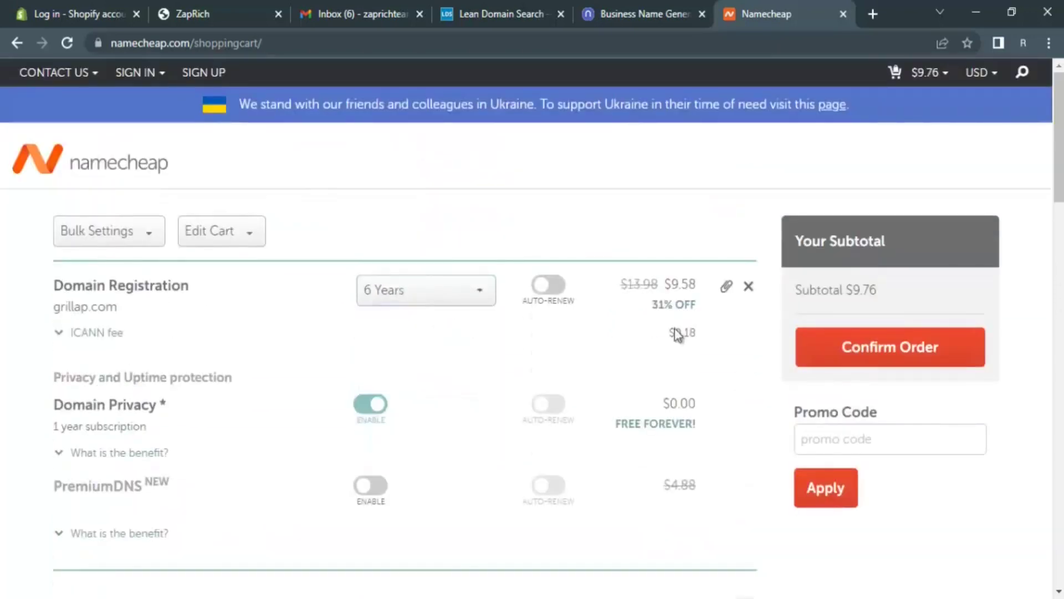
{"action": "left_click", "coordinate": [461, 298]}
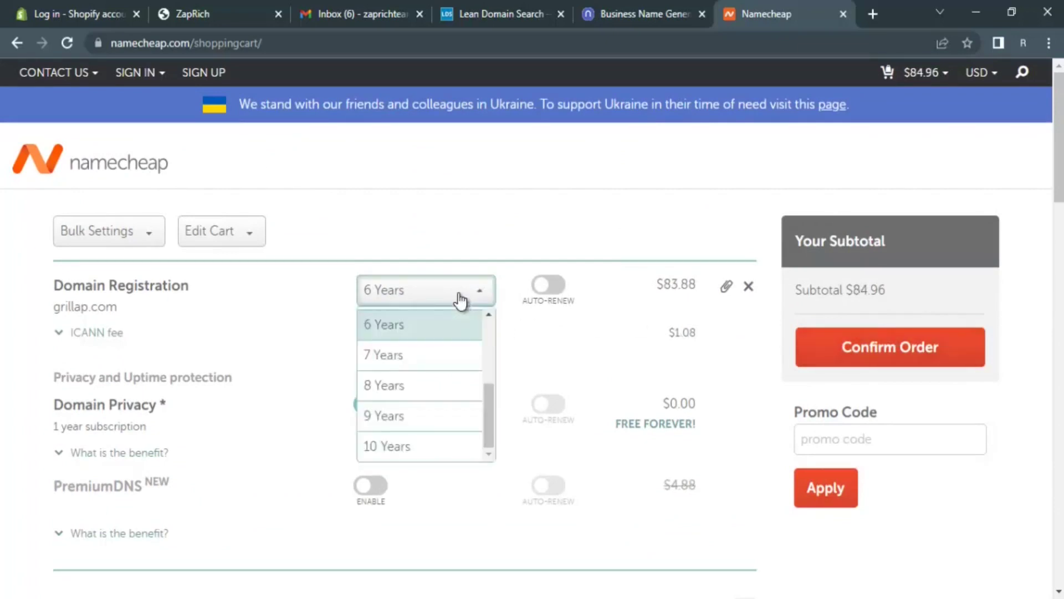
{"action": "scroll", "coordinate": [416, 388], "scroll_direction": "up", "scroll_amount": 3}
{"action": "left_click", "coordinate": [422, 324]}
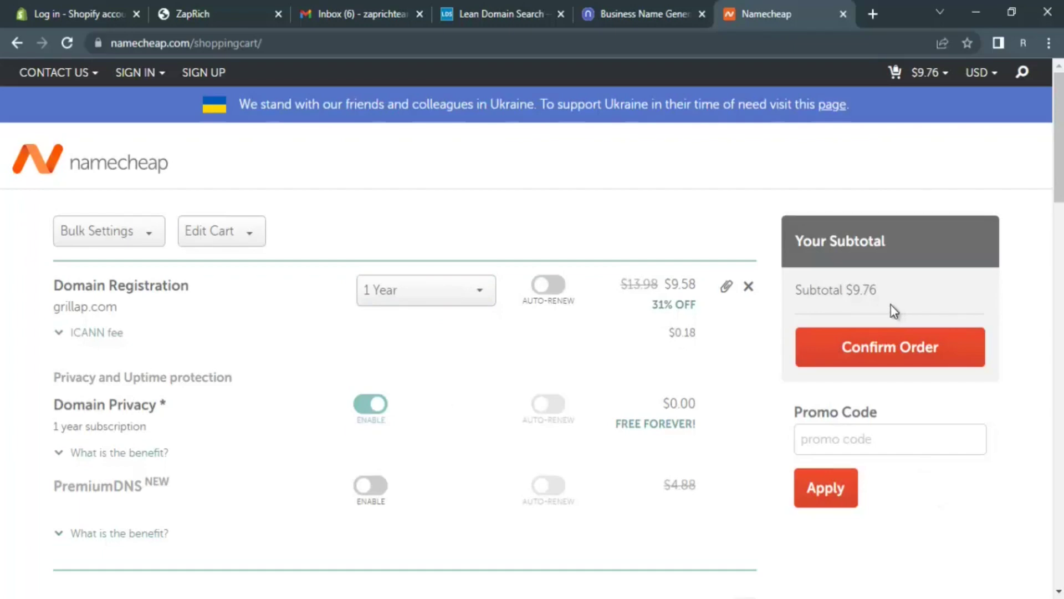
{"action": "scroll", "coordinate": [895, 310], "scroll_direction": "down", "scroll_amount": 3}
{"action": "scroll", "coordinate": [893, 311], "scroll_direction": "down", "scroll_amount": 6}
{"action": "scroll", "coordinate": [889, 303], "scroll_direction": "down", "scroll_amount": 20}
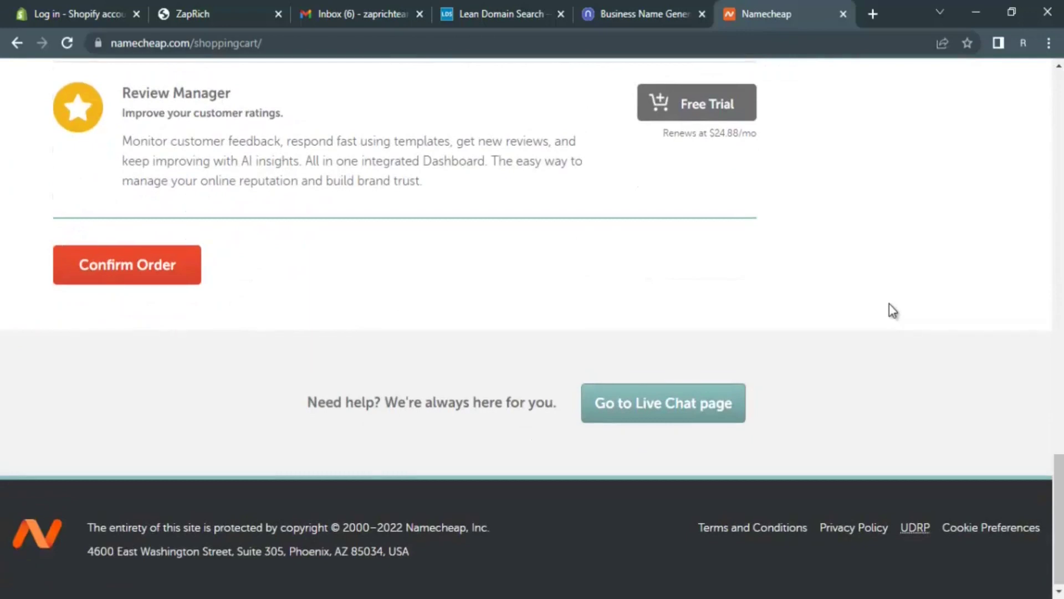
{"action": "scroll", "coordinate": [889, 304], "scroll_direction": "up", "scroll_amount": 20}
{"action": "scroll", "coordinate": [889, 305], "scroll_direction": "up", "scroll_amount": 5}
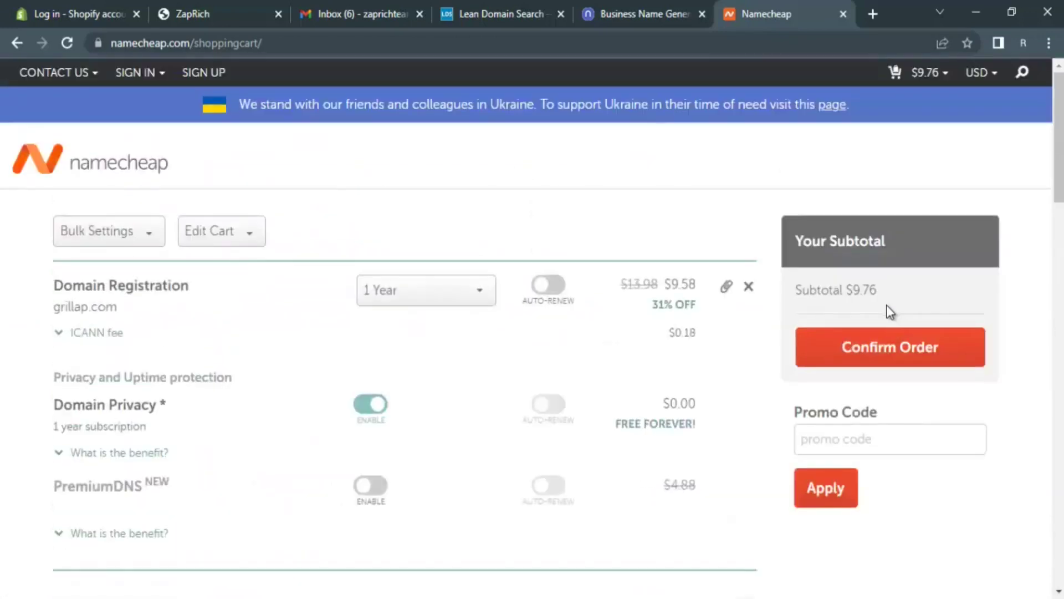
{"action": "left_click", "coordinate": [911, 365]}
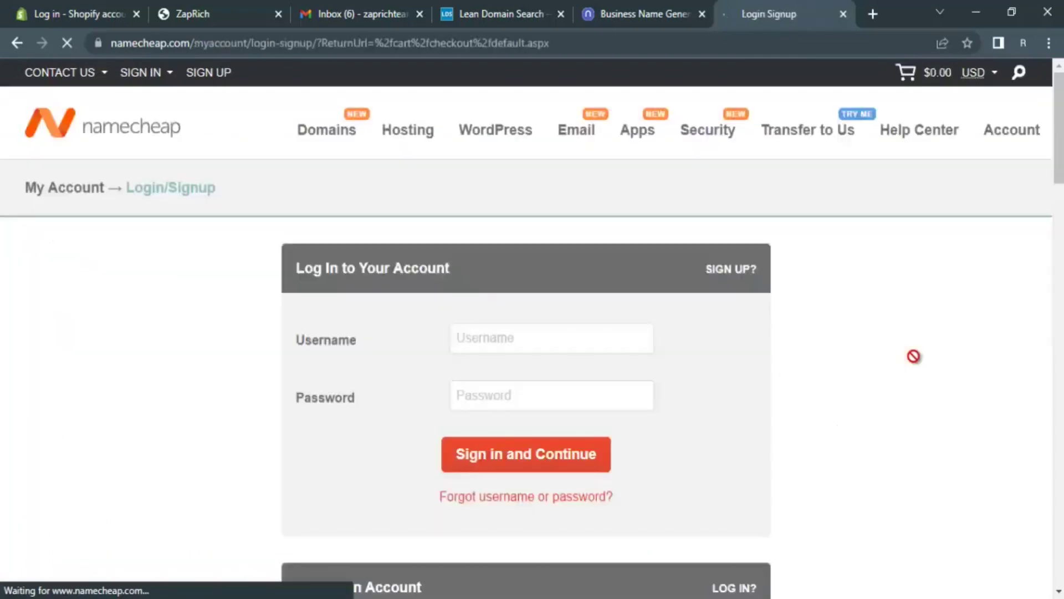
- Enter the chosen username plus the account password and its confirmation in the sign-up form
{"action": "scroll", "coordinate": [657, 351], "scroll_direction": "down", "scroll_amount": 3}
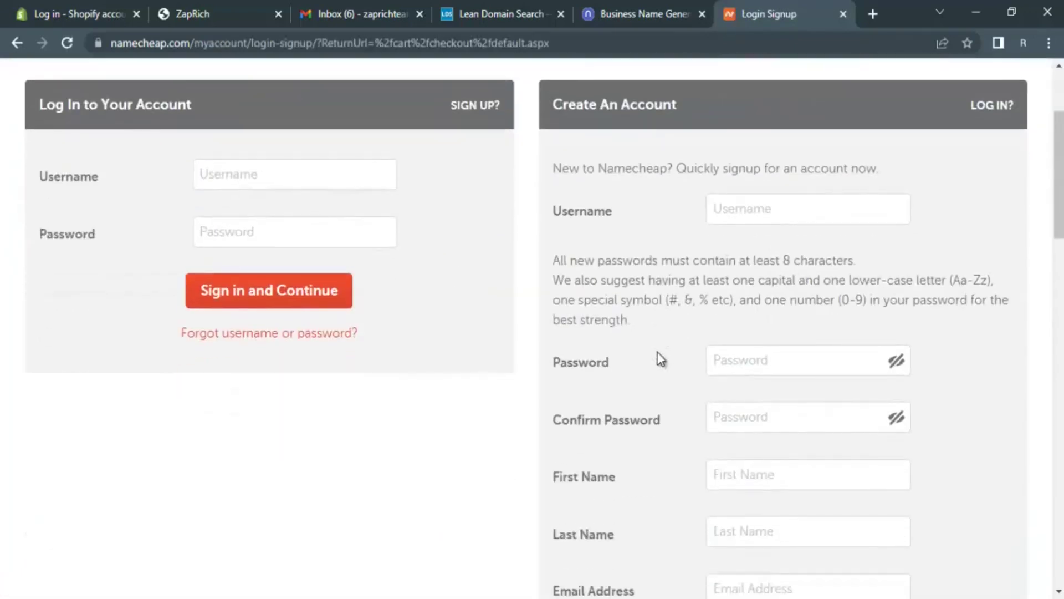
{"action": "scroll", "coordinate": [558, 244], "scroll_direction": "up", "scroll_amount": 3}
{"action": "scroll", "coordinate": [693, 286], "scroll_direction": "down", "scroll_amount": 1}
{"action": "left_click", "coordinate": [765, 292]}
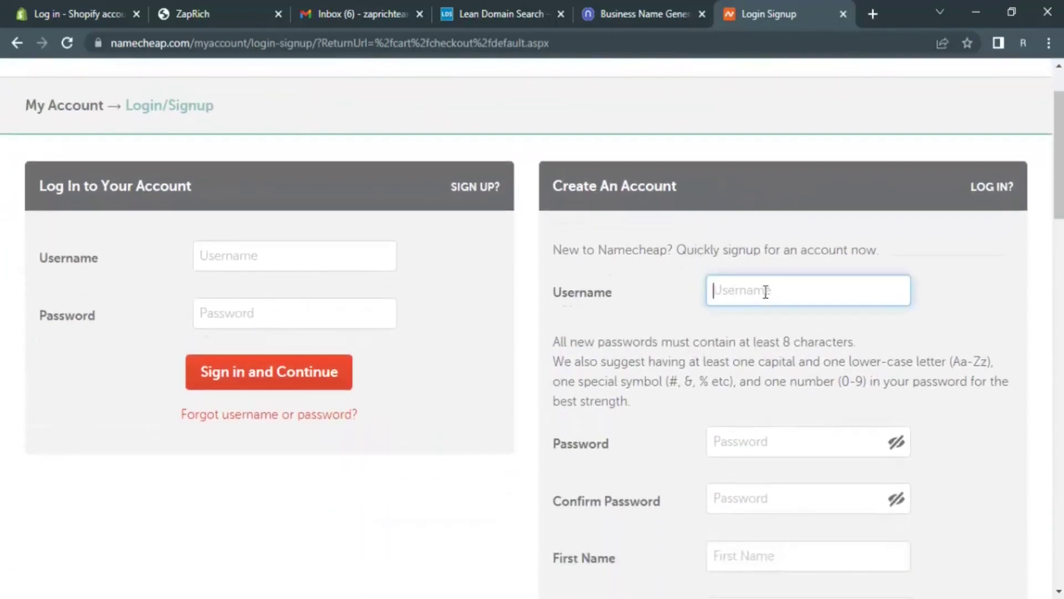
{"action": "scroll", "coordinate": [763, 310], "scroll_direction": "down", "scroll_amount": 1}
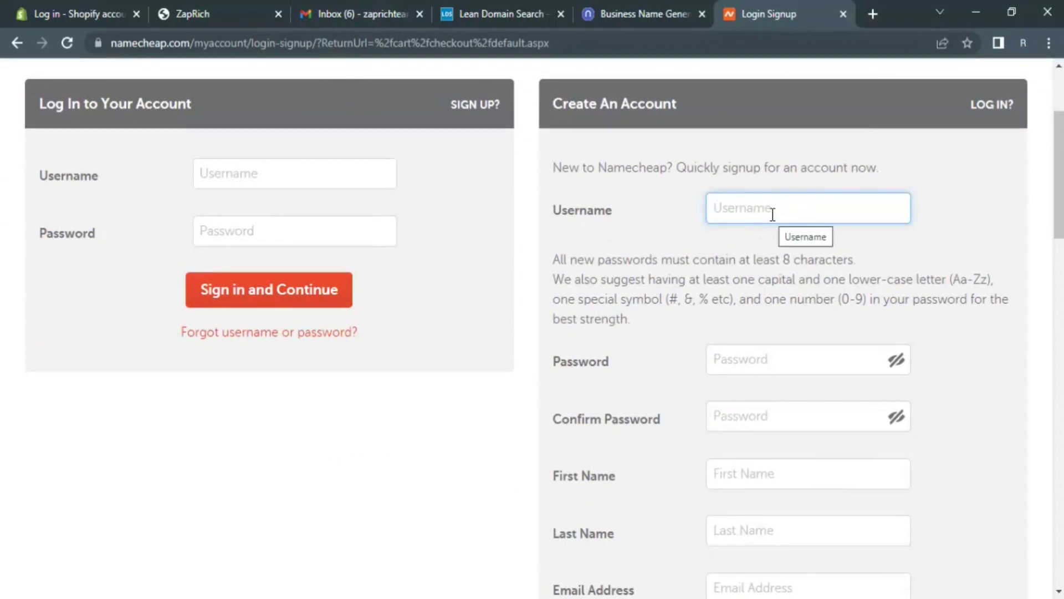
{"action": "type", "text": "za"}
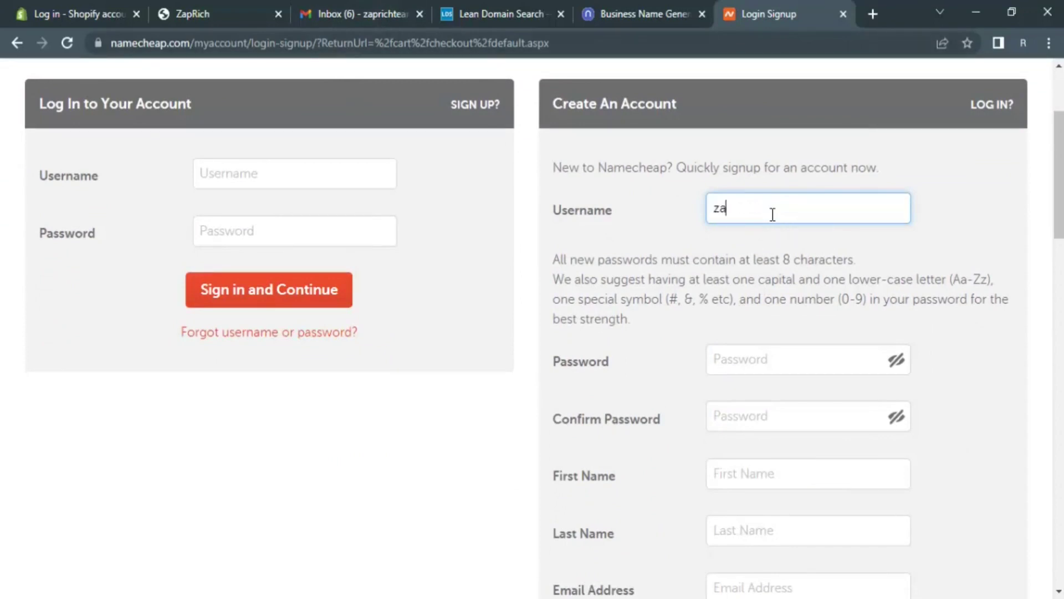
{"action": "key", "text": "BackSpace"}
{"action": "type", "text": "ap"}
{"action": "key", "text": "BackSpace"}
{"action": "key", "text": "BackSpace"}
{"action": "key", "text": "BackSpace"}
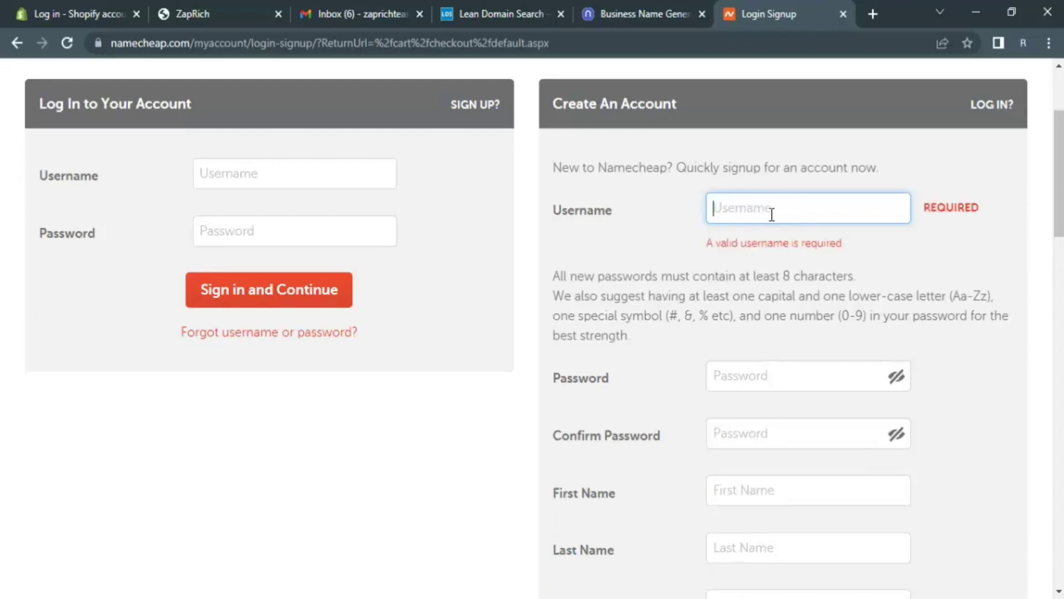
{"action": "type", "text": "zaprich"}
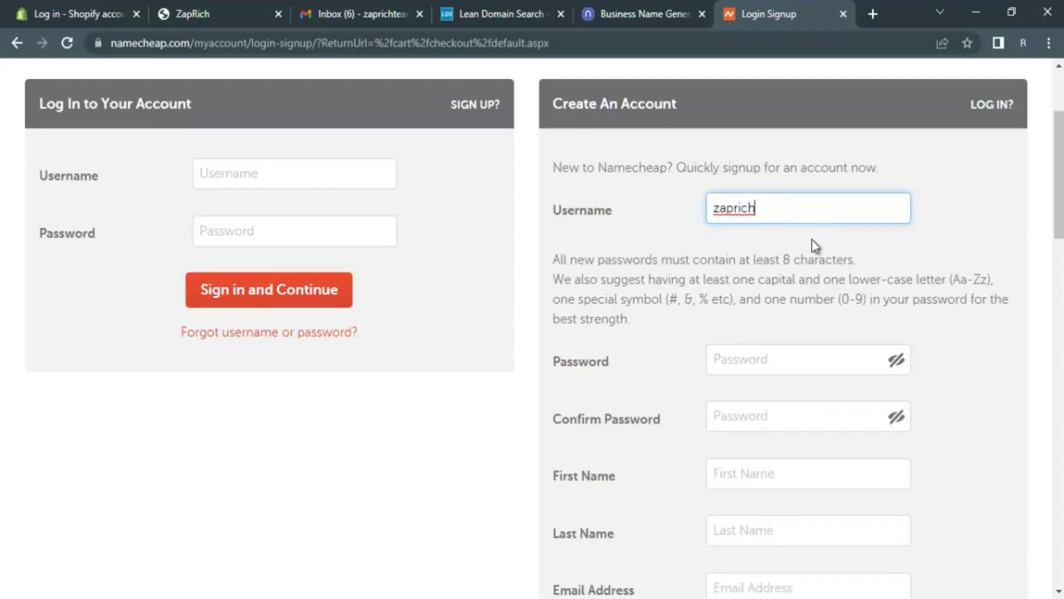
{"action": "left_click", "coordinate": [794, 356]}
{"action": "type", "text": "••"}
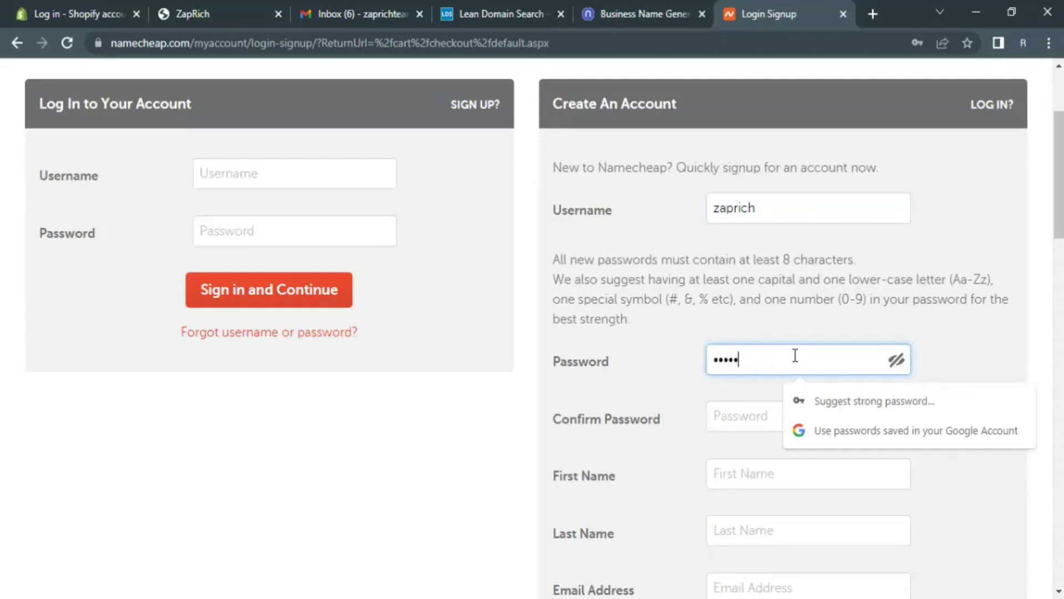
{"action": "type", "text": "•••••••••"}
{"action": "left_click", "coordinate": [763, 418]}
{"action": "type", "text": "••"}
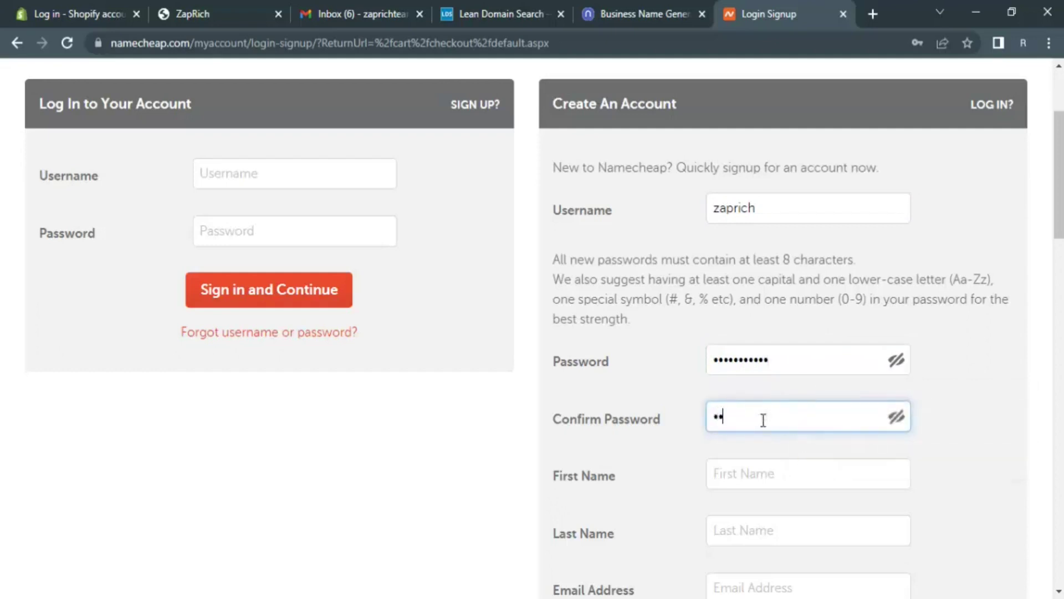
{"action": "type", "text": "•••••••••"}
- Autofill the first and last name, then paste the account e-mail copied from Gmail
{"action": "scroll", "coordinate": [765, 388], "scroll_direction": "down", "scroll_amount": 3}
{"action": "left_click", "coordinate": [781, 317]}
{"action": "left_click", "coordinate": [826, 360]}
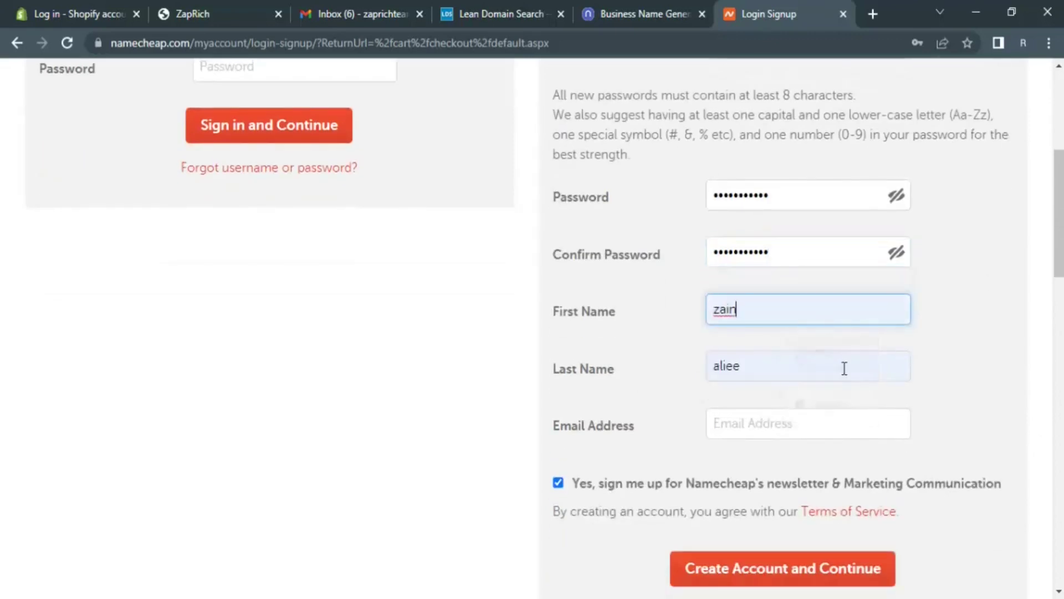
{"action": "scroll", "coordinate": [789, 418], "scroll_direction": "down", "scroll_amount": 2}
{"action": "left_click", "coordinate": [753, 343]}
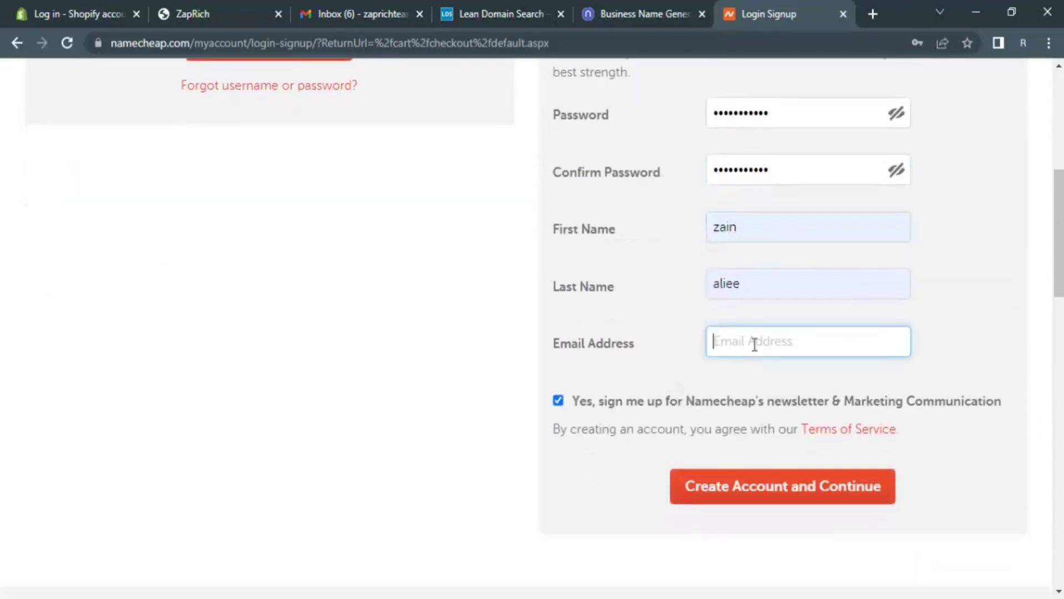
{"action": "left_click", "coordinate": [351, 15]}
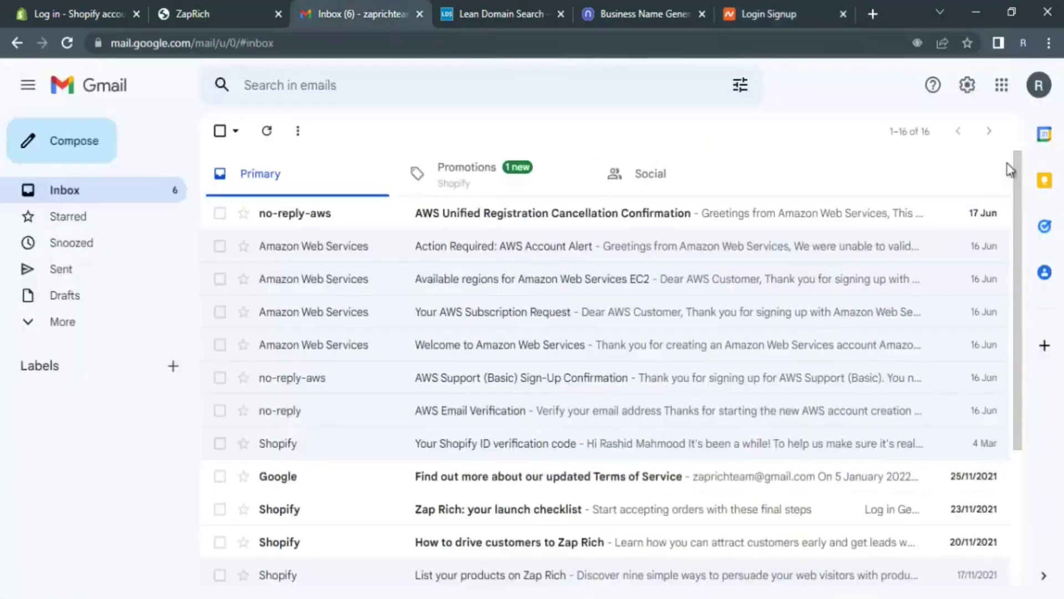
{"action": "left_click", "coordinate": [1039, 85]}
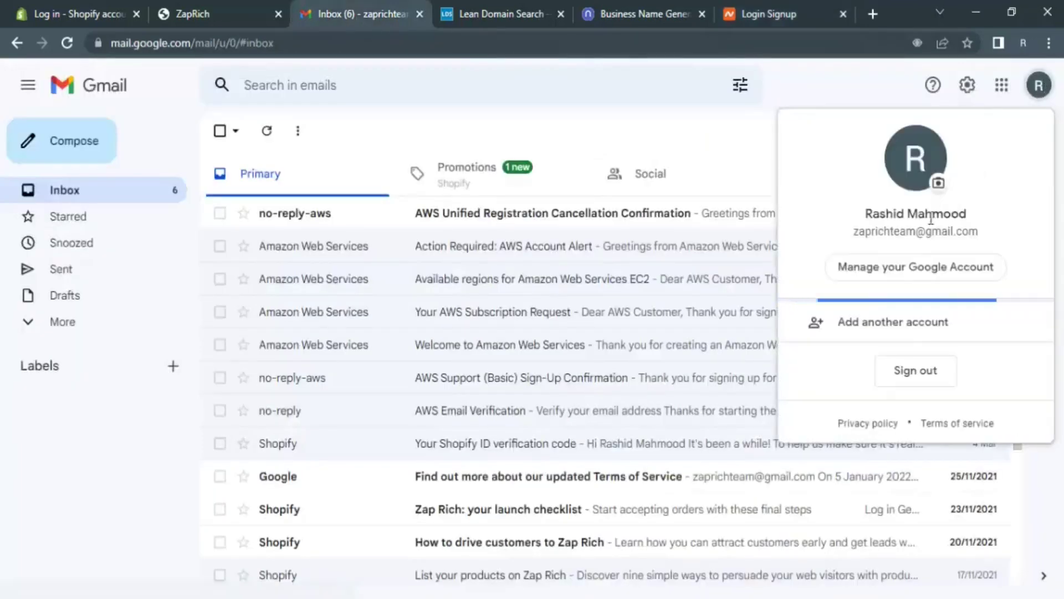
{"action": "triple_click", "coordinate": [924, 234]}
{"action": "key", "text": "ctrl+c"}
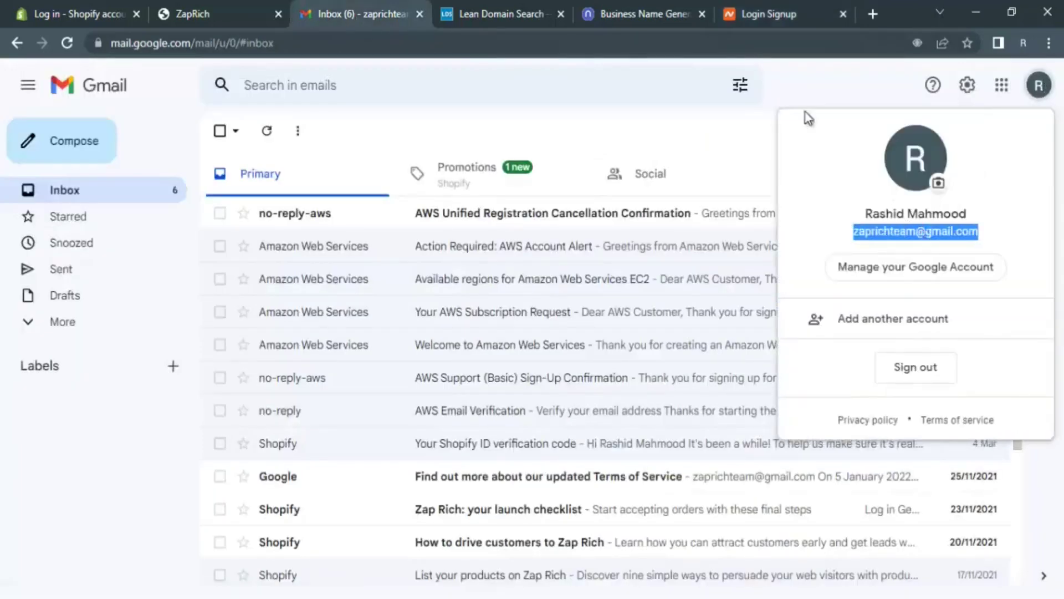
{"action": "left_click", "coordinate": [749, 11]}
{"action": "left_click", "coordinate": [780, 340]}
{"action": "key", "text": "ctrl+v"}
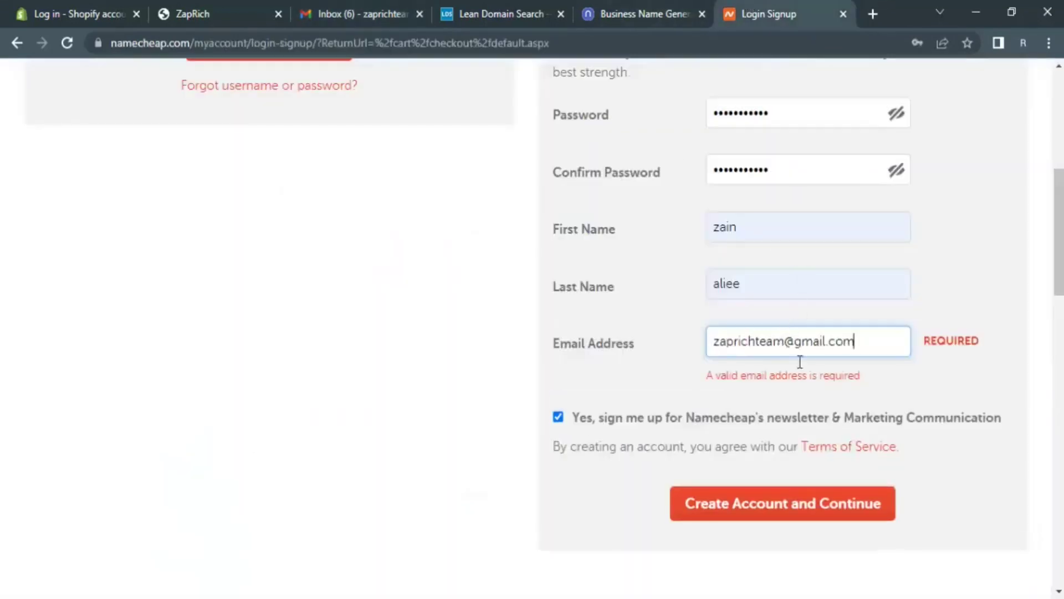
- Clear the e-mail field error and create the account, advancing to Account Contact Information
{"action": "left_click", "coordinate": [820, 514]}
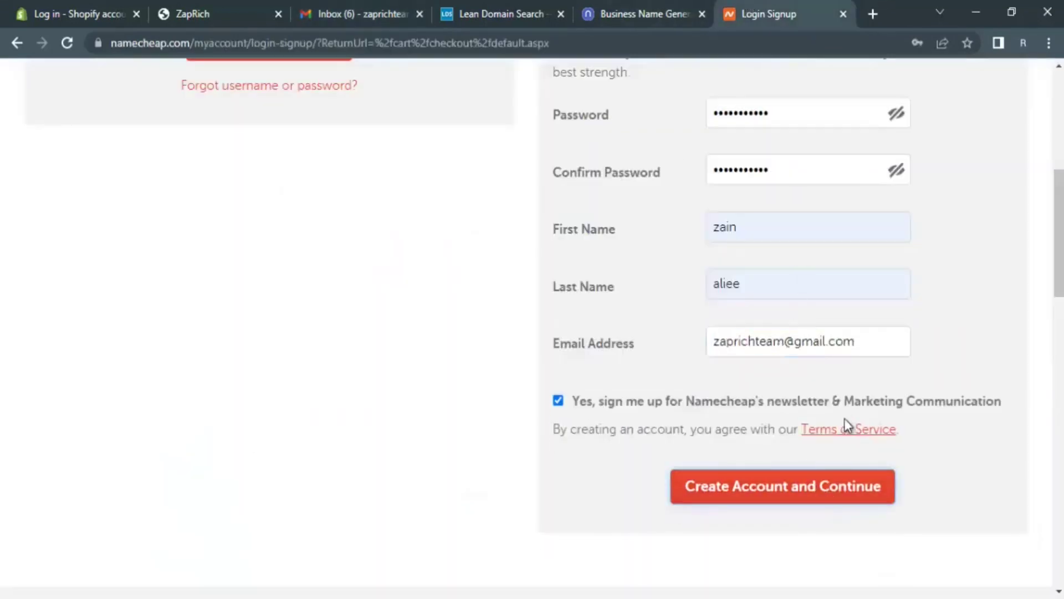
{"action": "scroll", "coordinate": [846, 409], "scroll_direction": "up", "scroll_amount": 5}
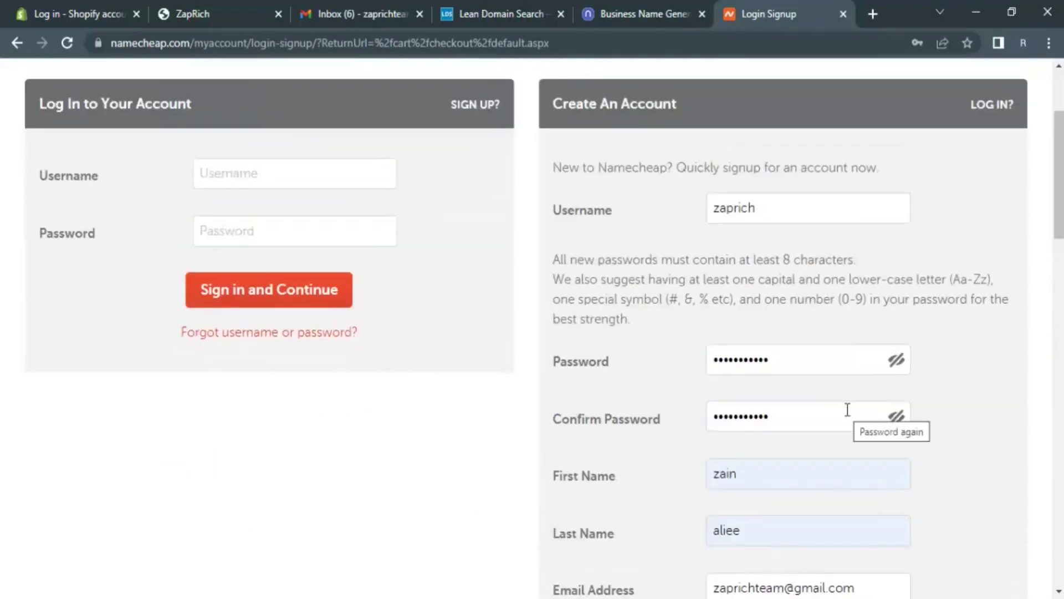
{"action": "scroll", "coordinate": [847, 410], "scroll_direction": "down", "scroll_amount": 6}
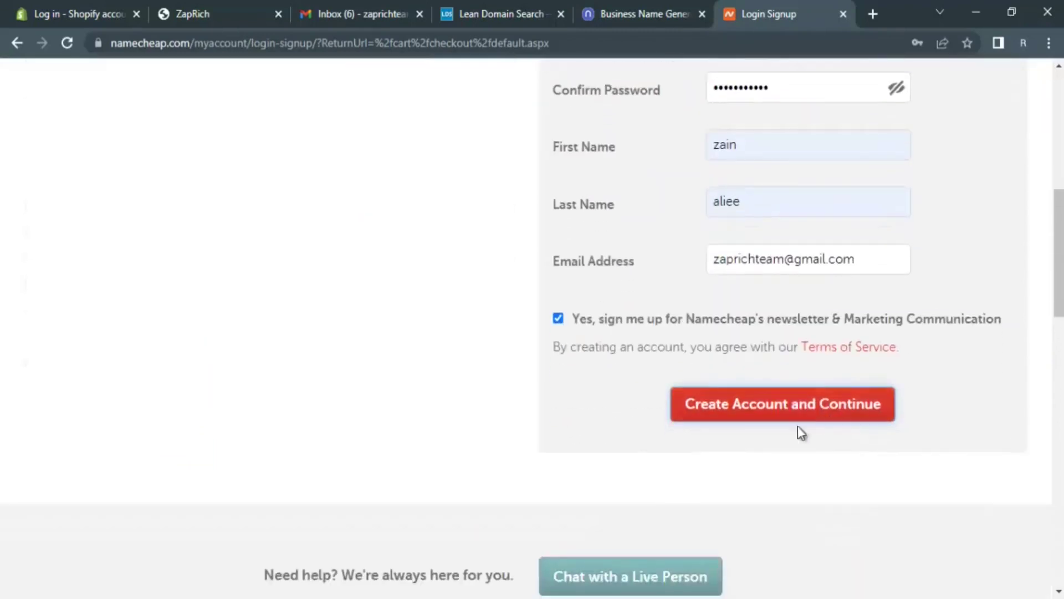
{"action": "left_click", "coordinate": [789, 412]}
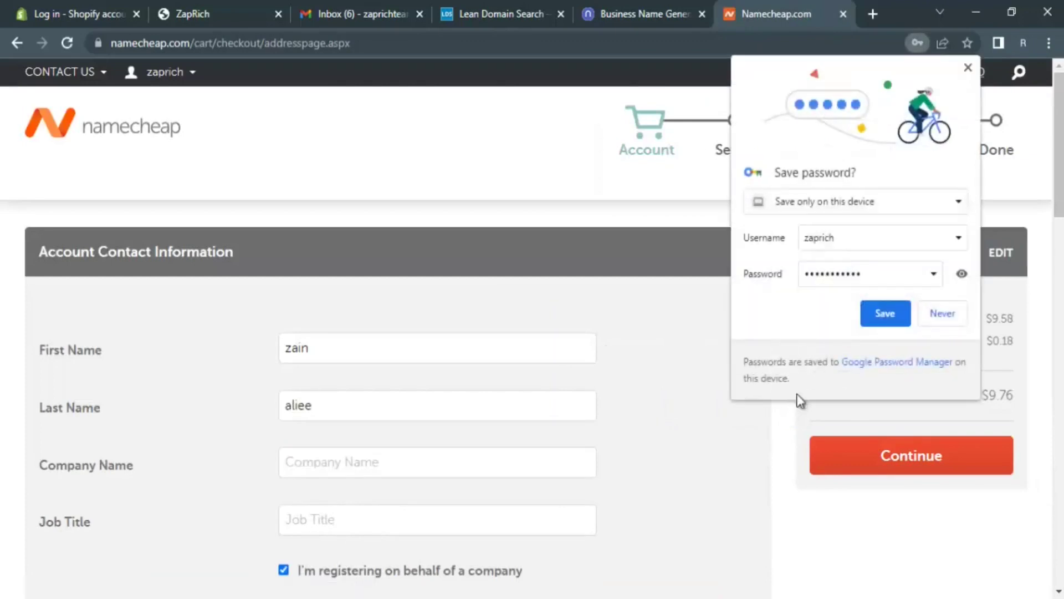
- Enter company name 'pakistan' and job title 'ceo', and mark the registration as not for a company
{"action": "left_click", "coordinate": [893, 315]}
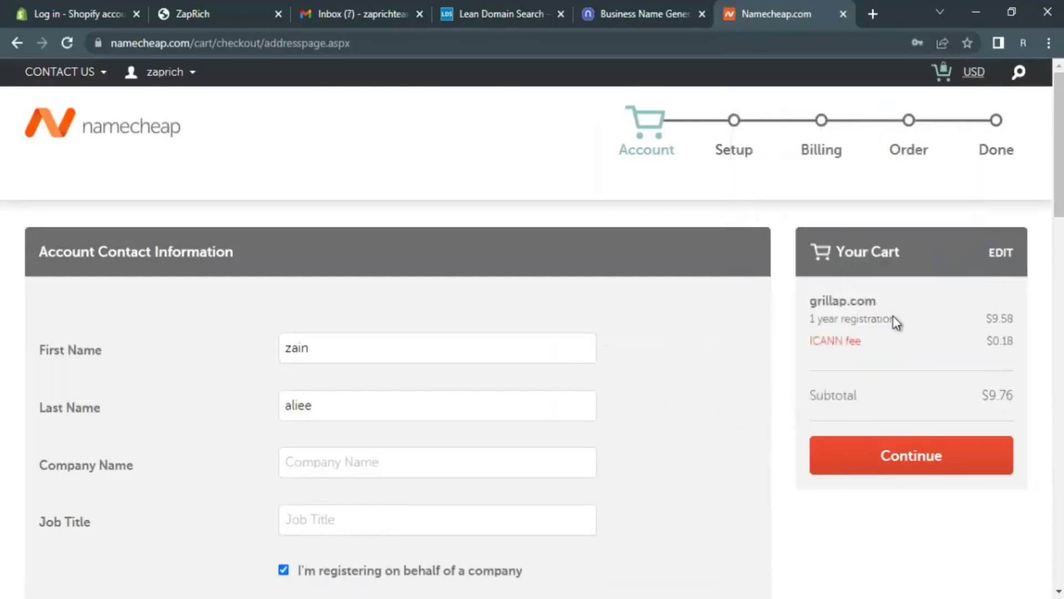
{"action": "scroll", "coordinate": [893, 315], "scroll_direction": "down", "scroll_amount": 1}
{"action": "scroll", "coordinate": [893, 317], "scroll_direction": "down", "scroll_amount": 1}
{"action": "scroll", "coordinate": [895, 324], "scroll_direction": "up", "scroll_amount": 2}
{"action": "scroll", "coordinate": [953, 167], "scroll_direction": "down", "scroll_amount": 3}
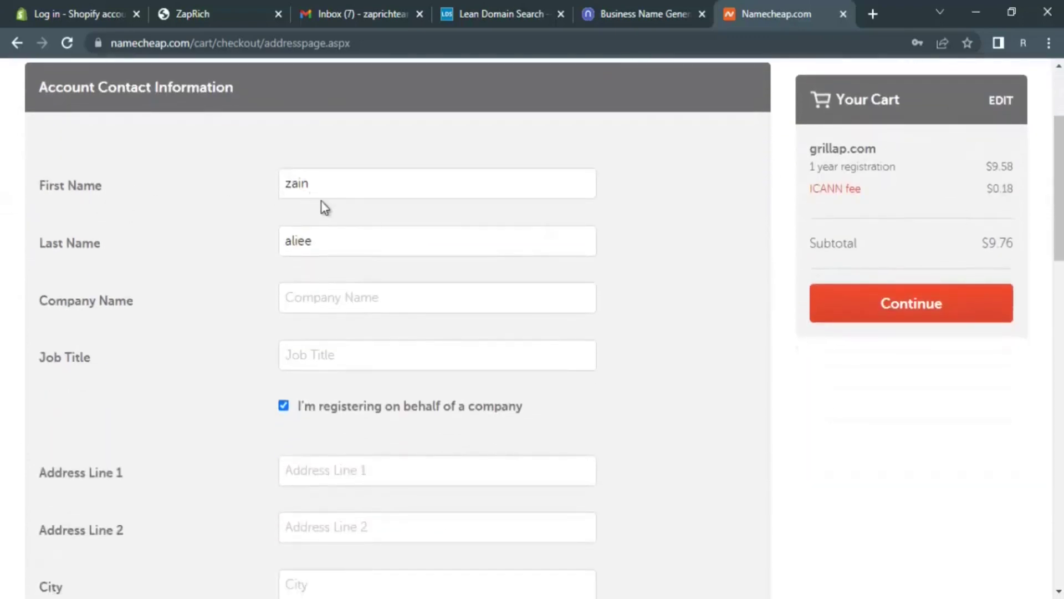
{"action": "left_click", "coordinate": [388, 291]}
{"action": "type", "text": "pakistan"}
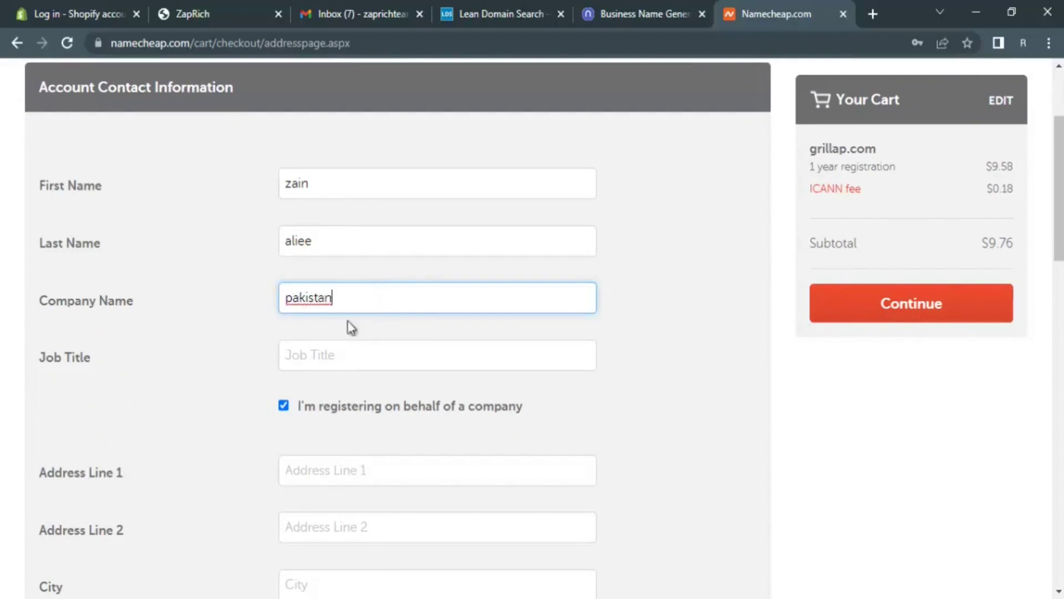
{"action": "left_click", "coordinate": [342, 356]}
{"action": "scroll", "coordinate": [344, 355], "scroll_direction": "down", "scroll_amount": 1}
{"action": "scroll", "coordinate": [343, 356], "scroll_direction": "down", "scroll_amount": 2}
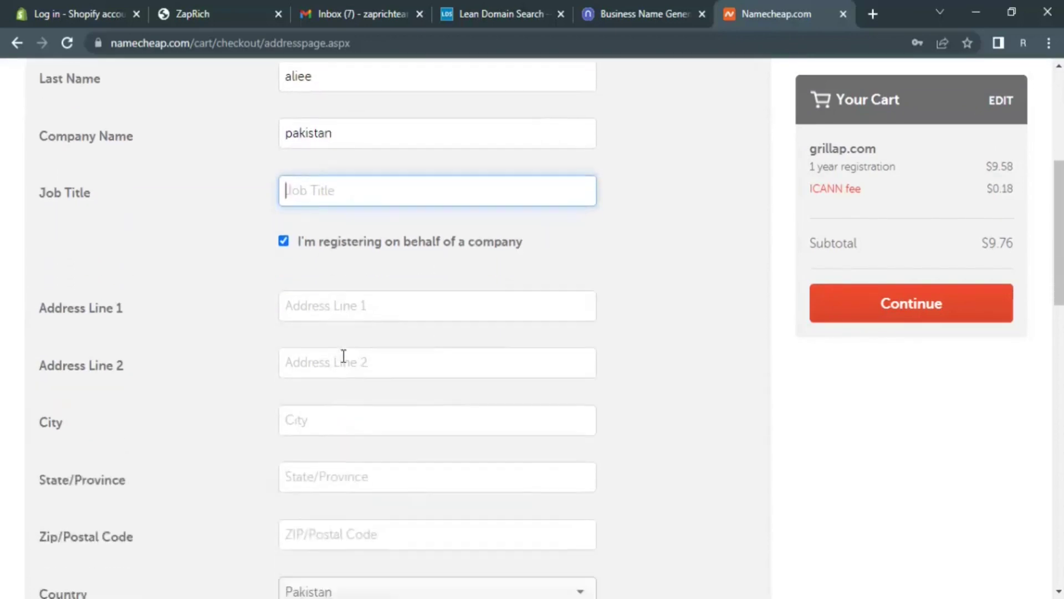
{"action": "type", "text": "ceo"}
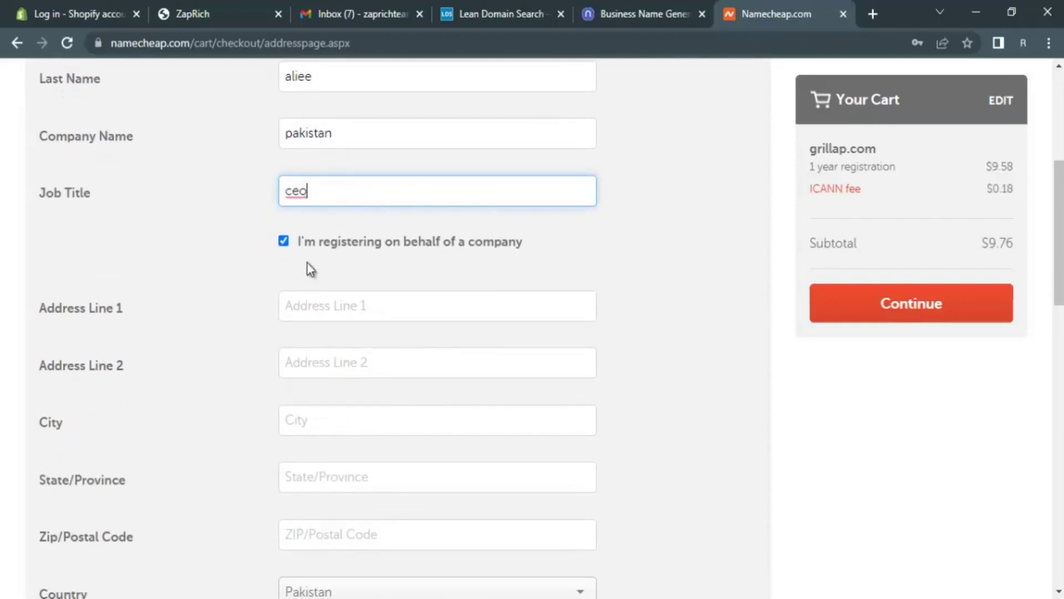
{"action": "left_click", "coordinate": [283, 244]}
- Autofill the street address, city, state, postal code and phone, then submit the contact form
{"action": "scroll", "coordinate": [317, 274], "scroll_direction": "up", "scroll_amount": 1}
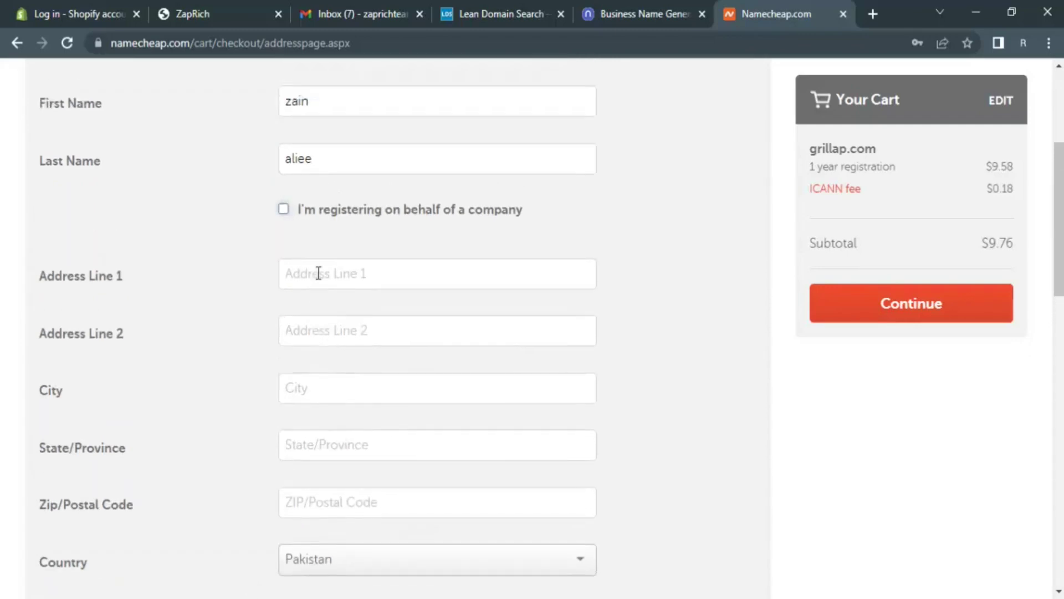
{"action": "scroll", "coordinate": [319, 273], "scroll_direction": "down", "scroll_amount": 4}
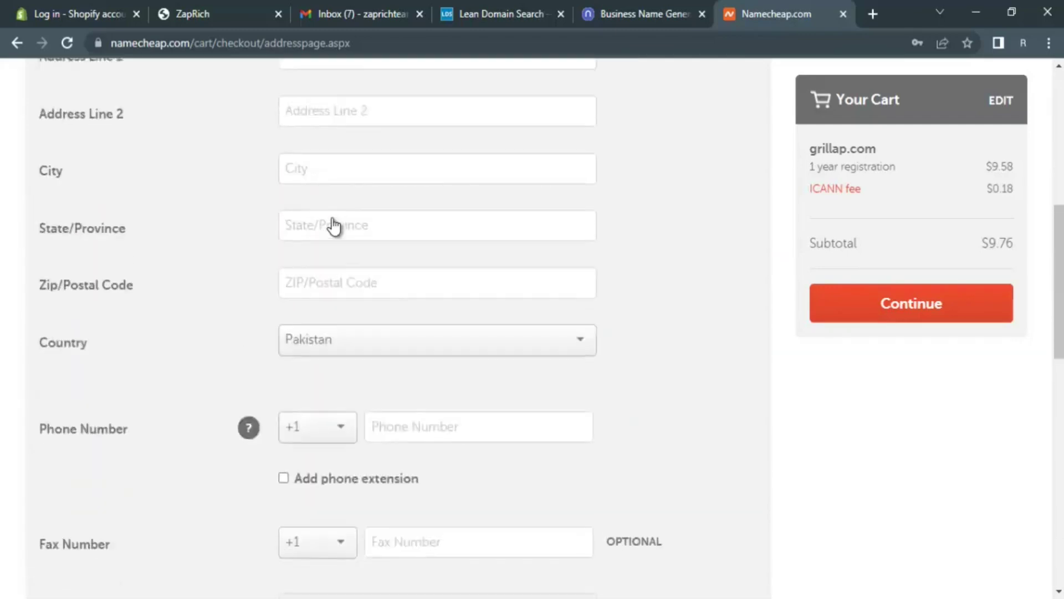
{"action": "scroll", "coordinate": [334, 226], "scroll_direction": "up", "scroll_amount": 3}
{"action": "left_click", "coordinate": [336, 188]}
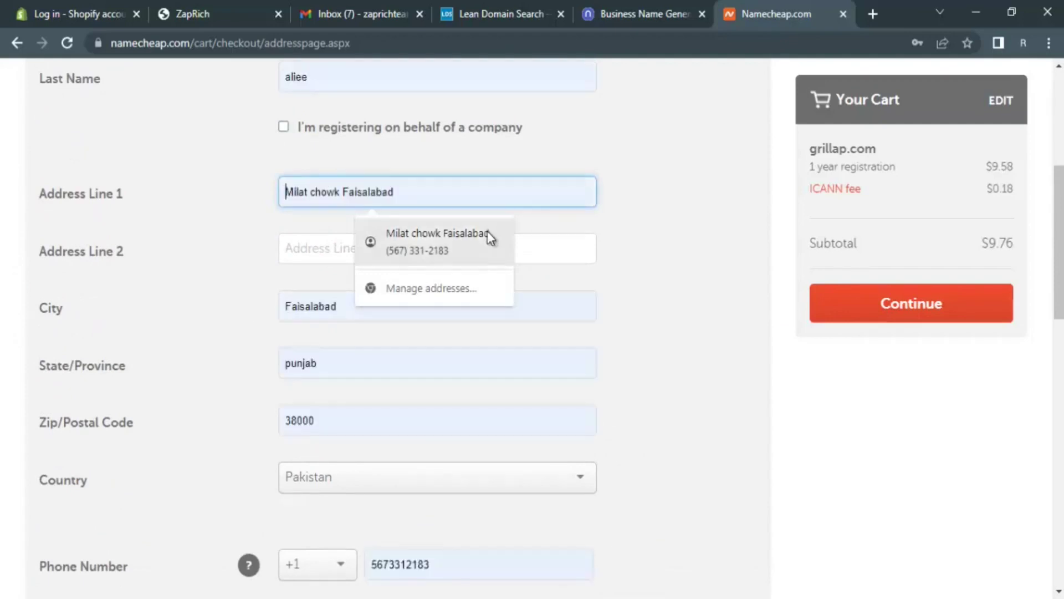
{"action": "left_click", "coordinate": [487, 233]}
{"action": "scroll", "coordinate": [676, 269], "scroll_direction": "down", "scroll_amount": 3}
{"action": "scroll", "coordinate": [675, 264], "scroll_direction": "down", "scroll_amount": 3}
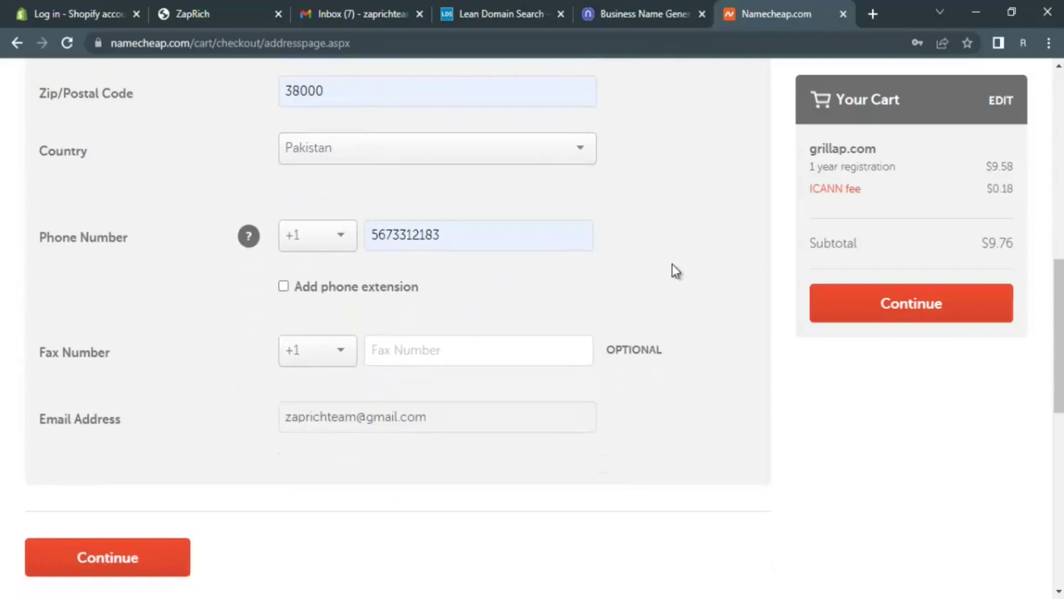
{"action": "scroll", "coordinate": [431, 230], "scroll_direction": "down", "scroll_amount": 2}
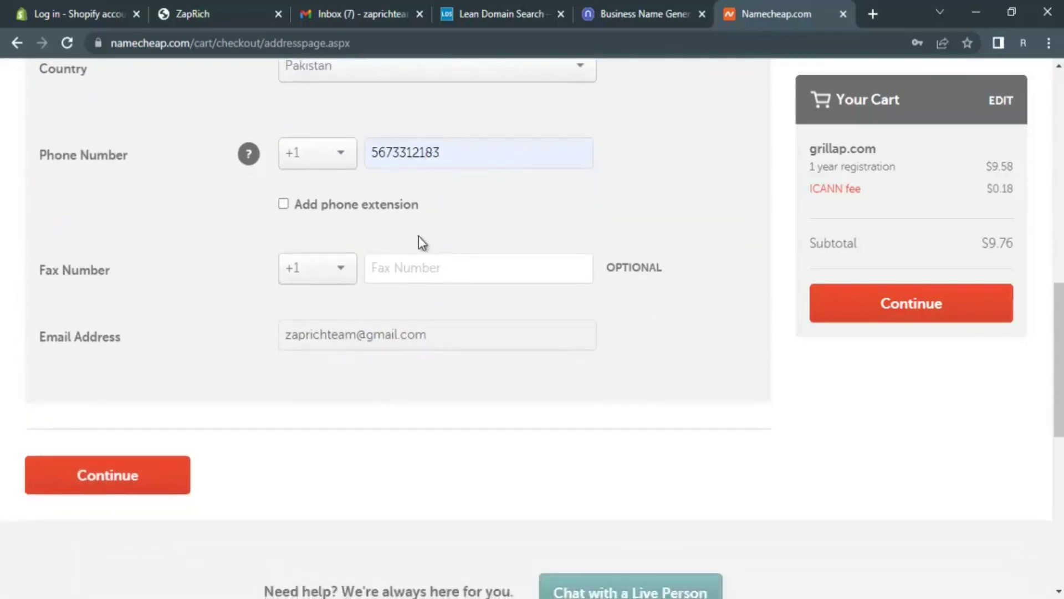
{"action": "left_click", "coordinate": [458, 457]}
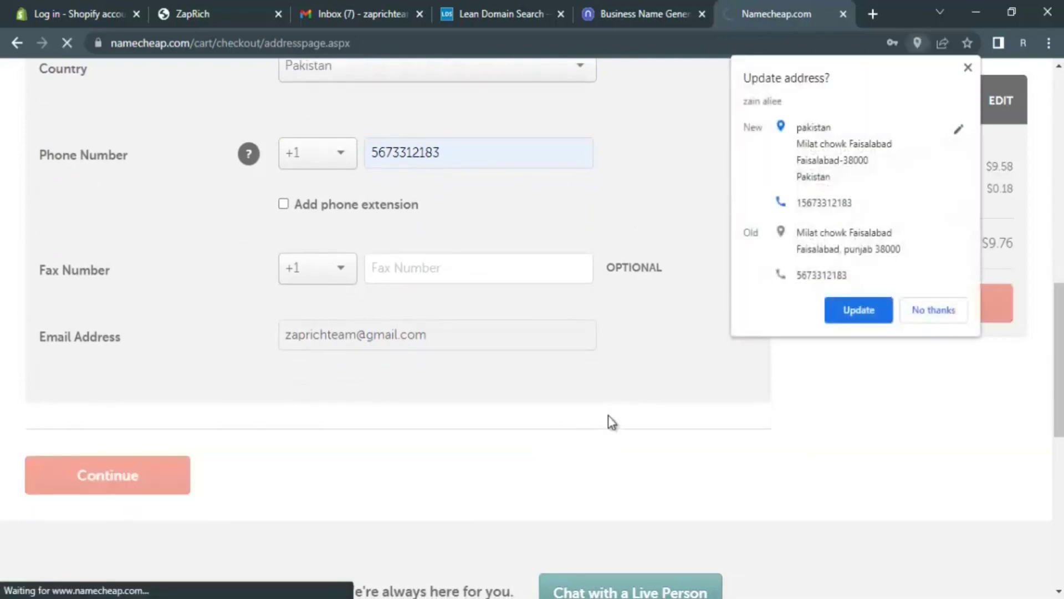
- Decline the browser's address update and continue past the Whois setup step to billing
{"action": "left_click", "coordinate": [931, 312]}
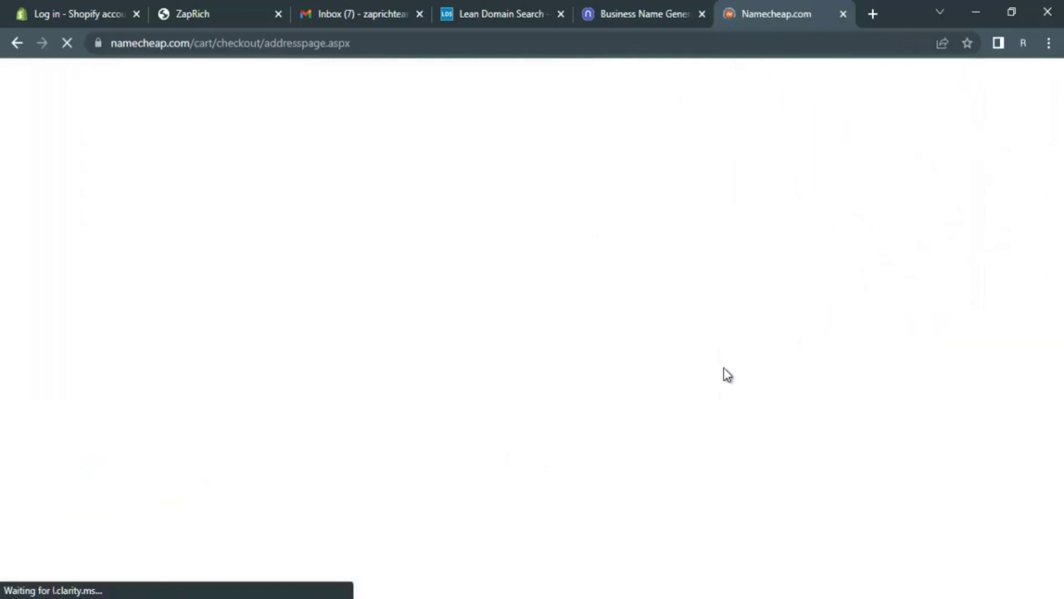
{"action": "scroll", "coordinate": [708, 379], "scroll_direction": "down", "scroll_amount": 1}
{"action": "scroll", "coordinate": [706, 373], "scroll_direction": "down", "scroll_amount": 10}
{"action": "scroll", "coordinate": [706, 377], "scroll_direction": "down", "scroll_amount": 8}
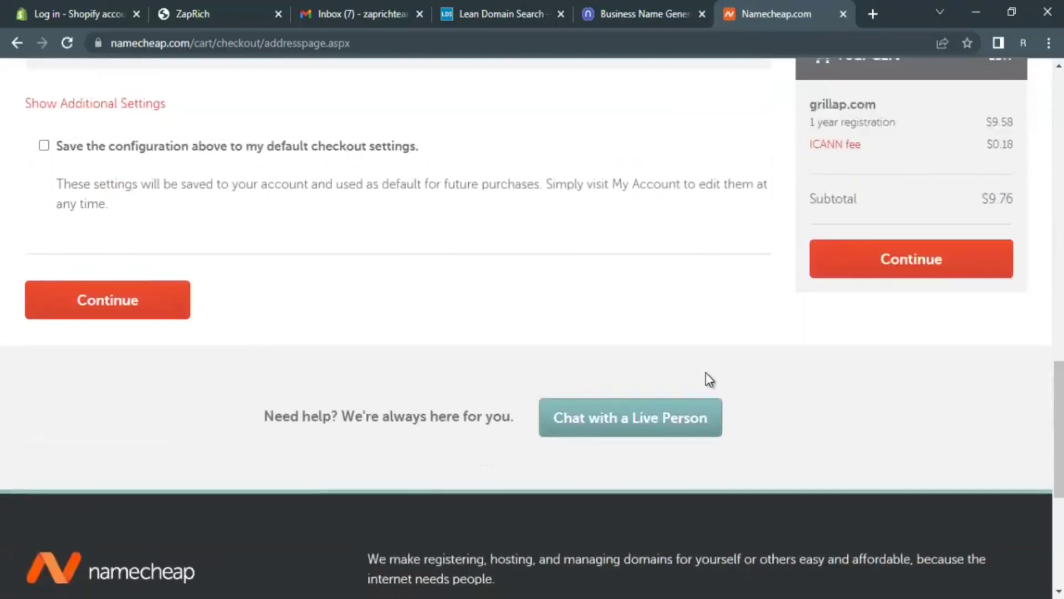
{"action": "scroll", "coordinate": [706, 379], "scroll_direction": "up", "scroll_amount": 1}
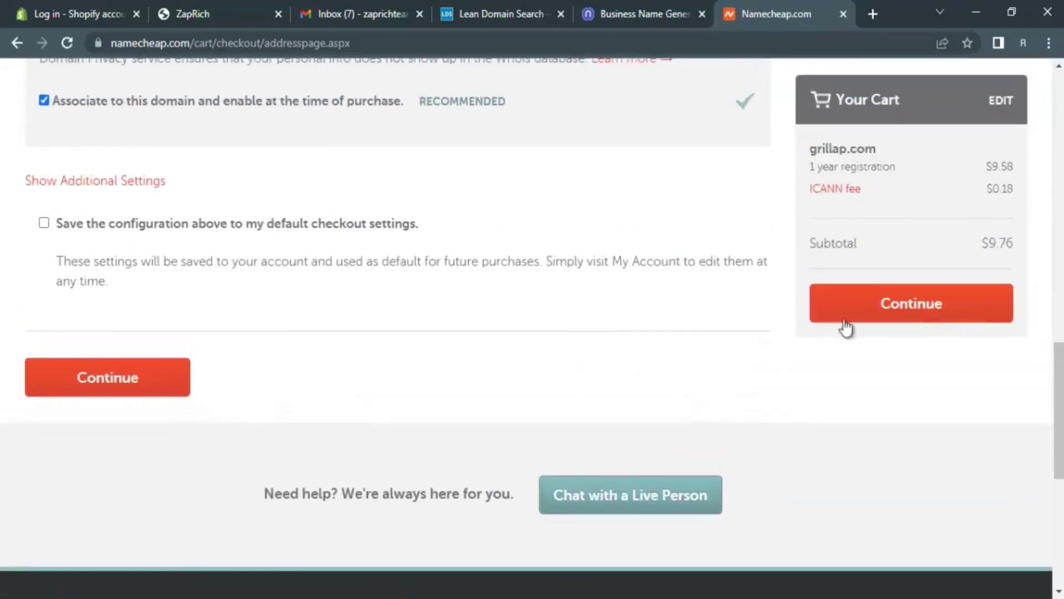
{"action": "left_click", "coordinate": [887, 314]}
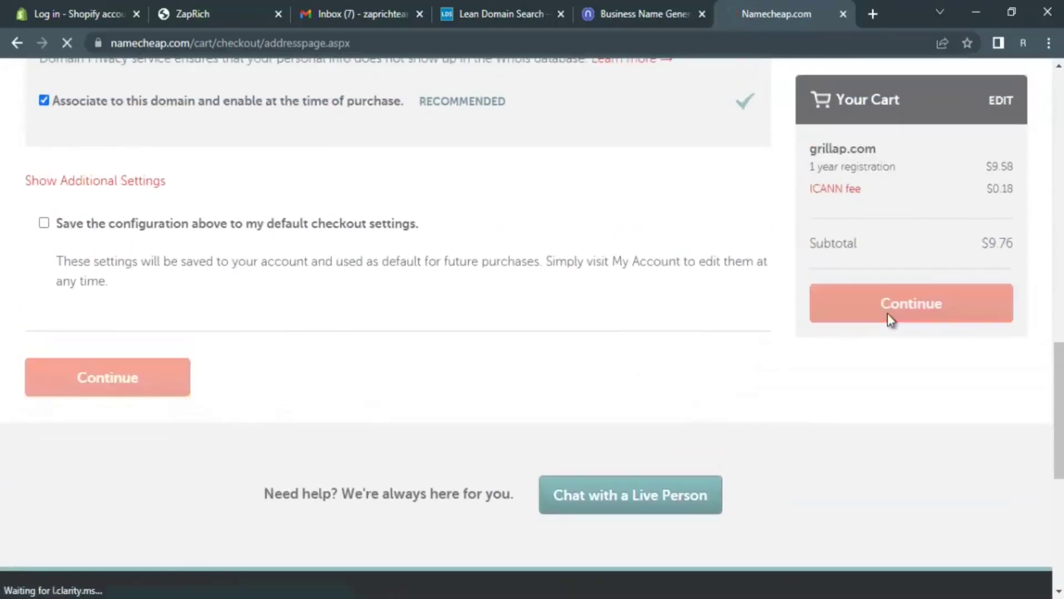
{"action": "scroll", "coordinate": [668, 338], "scroll_direction": "up", "scroll_amount": 6}
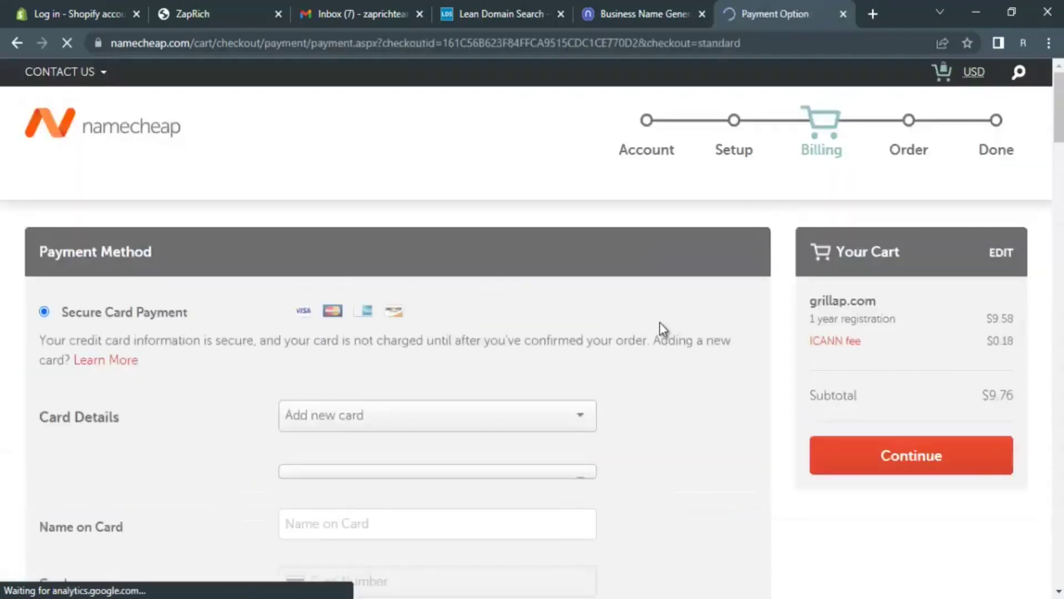
- Keep 'Add new card' as the payment card and enter the cardholder's full name on the card
{"action": "scroll", "coordinate": [663, 330], "scroll_direction": "down", "scroll_amount": 7}
{"action": "scroll", "coordinate": [662, 329], "scroll_direction": "up", "scroll_amount": 7}
{"action": "scroll", "coordinate": [663, 329], "scroll_direction": "down", "scroll_amount": 3}
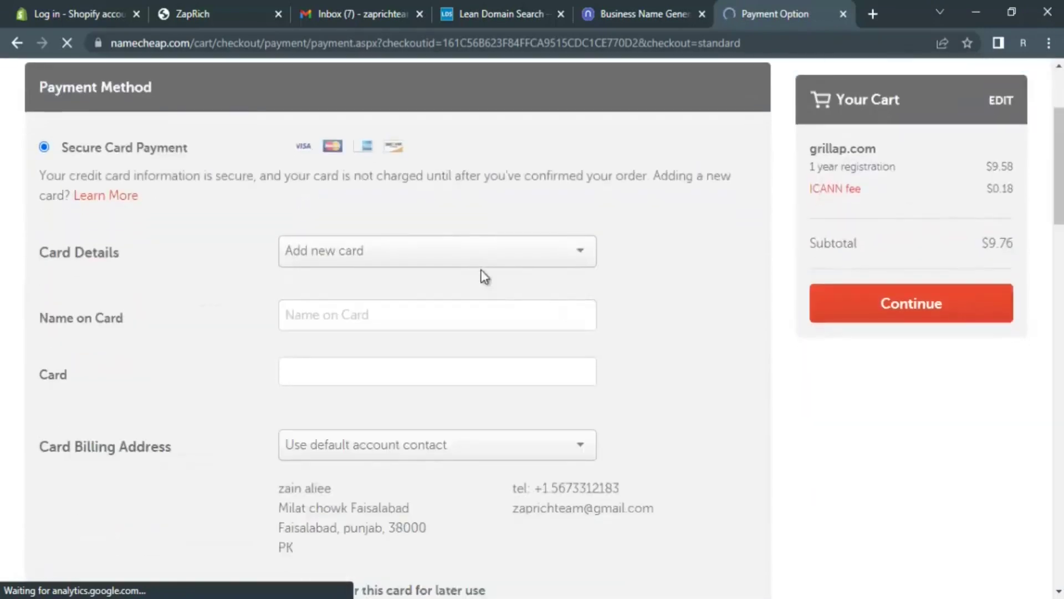
{"action": "left_click", "coordinate": [490, 260]}
{"action": "left_click", "coordinate": [474, 281]}
{"action": "left_click", "coordinate": [444, 313]}
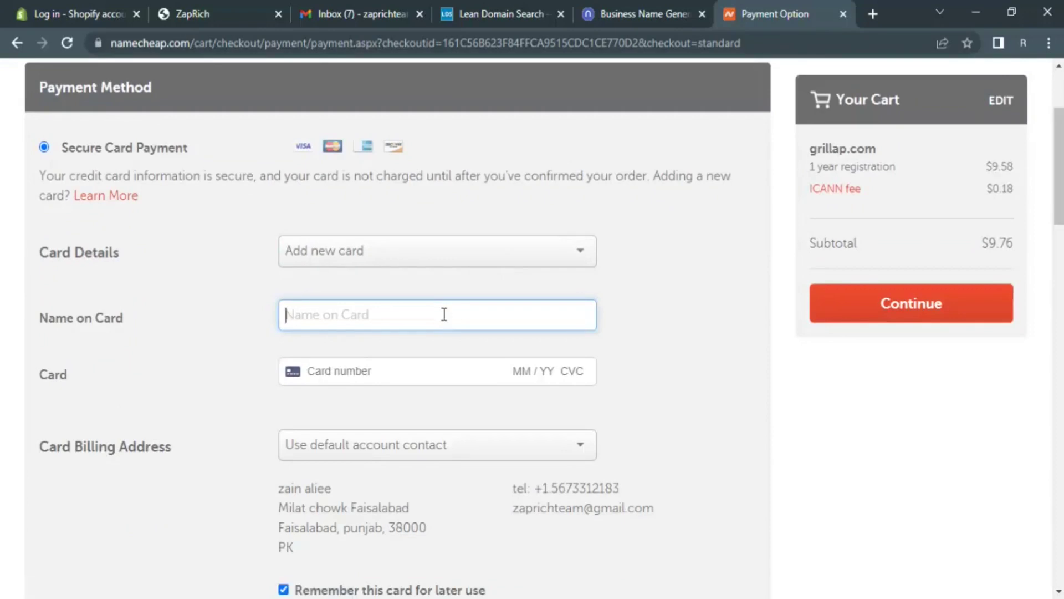
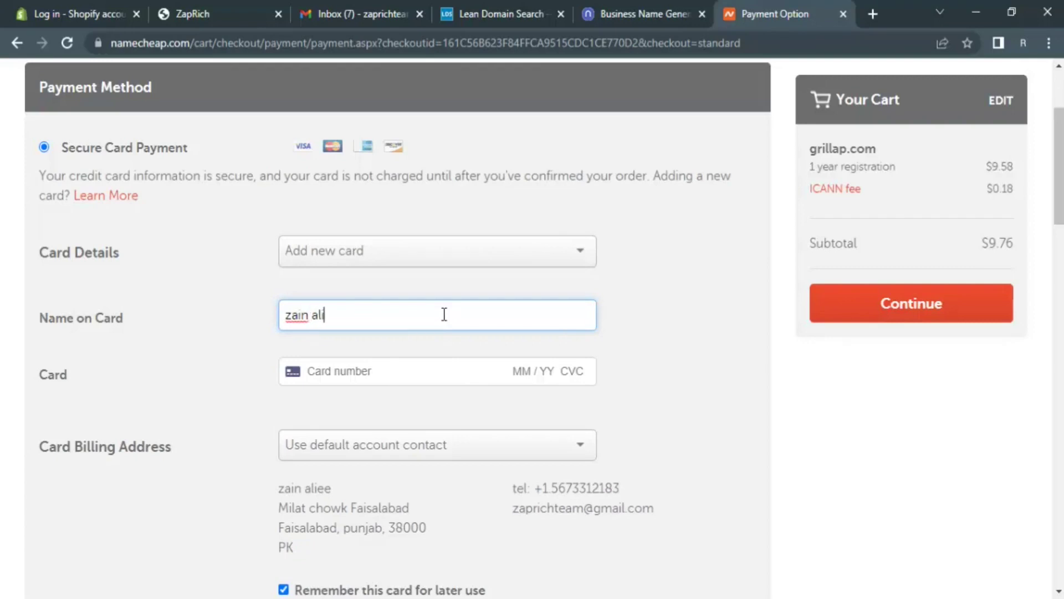
{"action": "left_click", "coordinate": [274, 366]}
{"action": "scroll", "coordinate": [273, 366], "scroll_direction": "down", "scroll_amount": 2}
{"action": "left_click", "coordinate": [384, 290]}
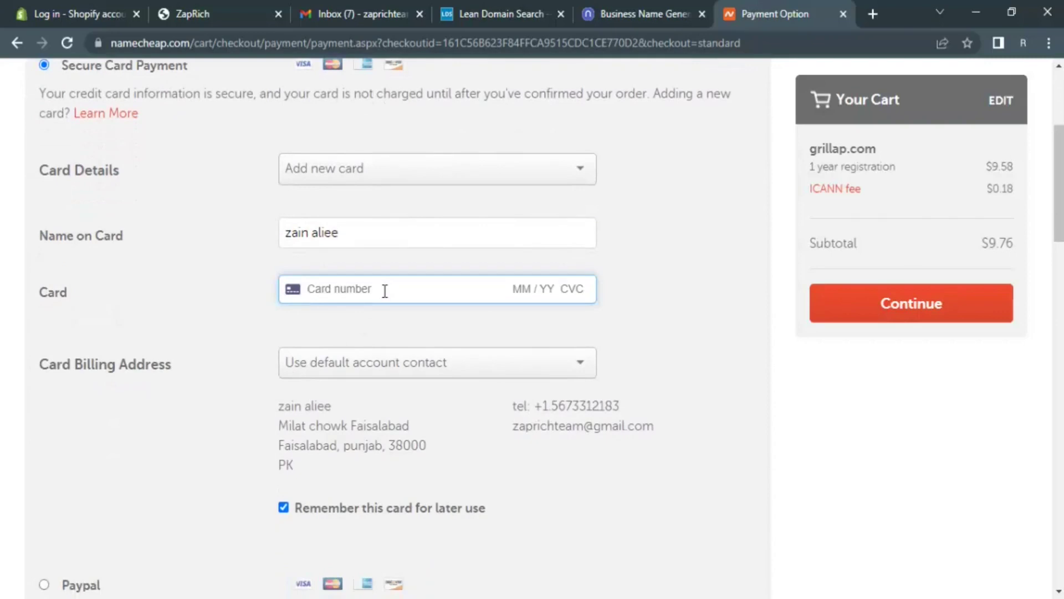
{"action": "scroll", "coordinate": [385, 291], "scroll_direction": "down", "scroll_amount": 6}
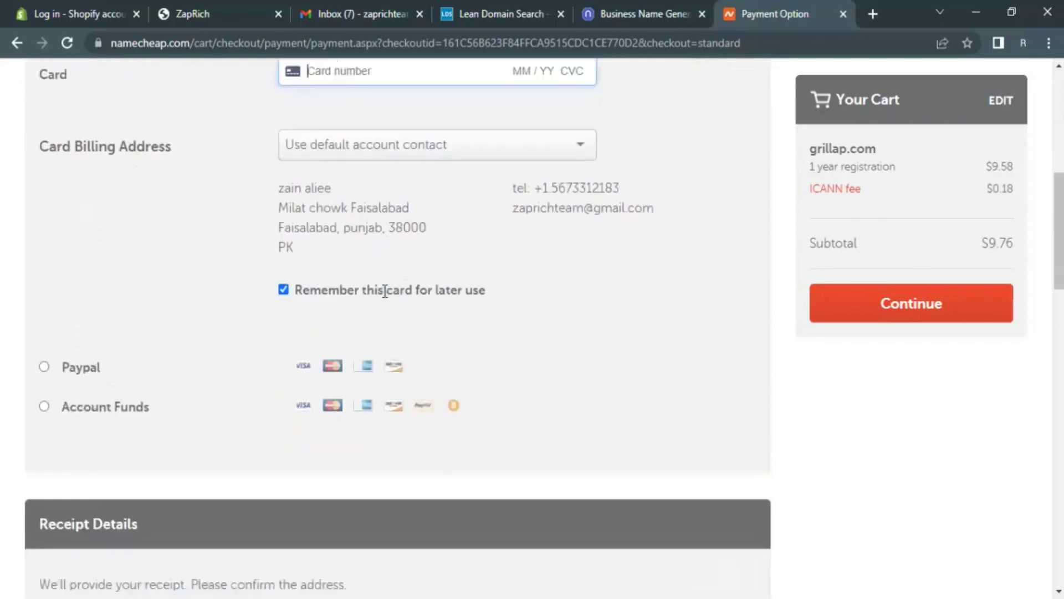
{"action": "scroll", "coordinate": [384, 291], "scroll_direction": "up", "scroll_amount": 9}
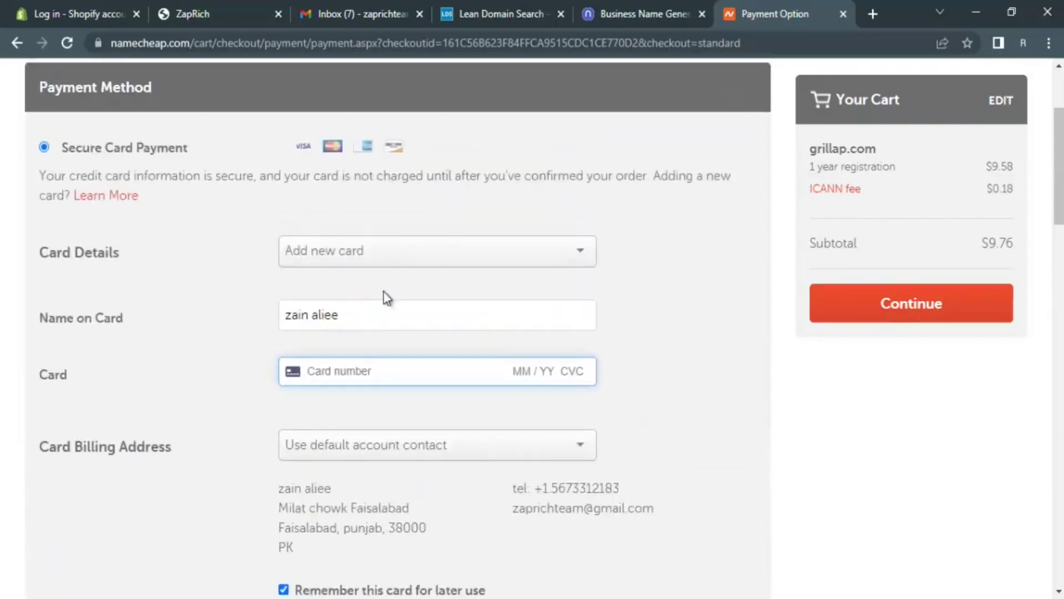
{"action": "scroll", "coordinate": [498, 302], "scroll_direction": "up", "scroll_amount": 3}
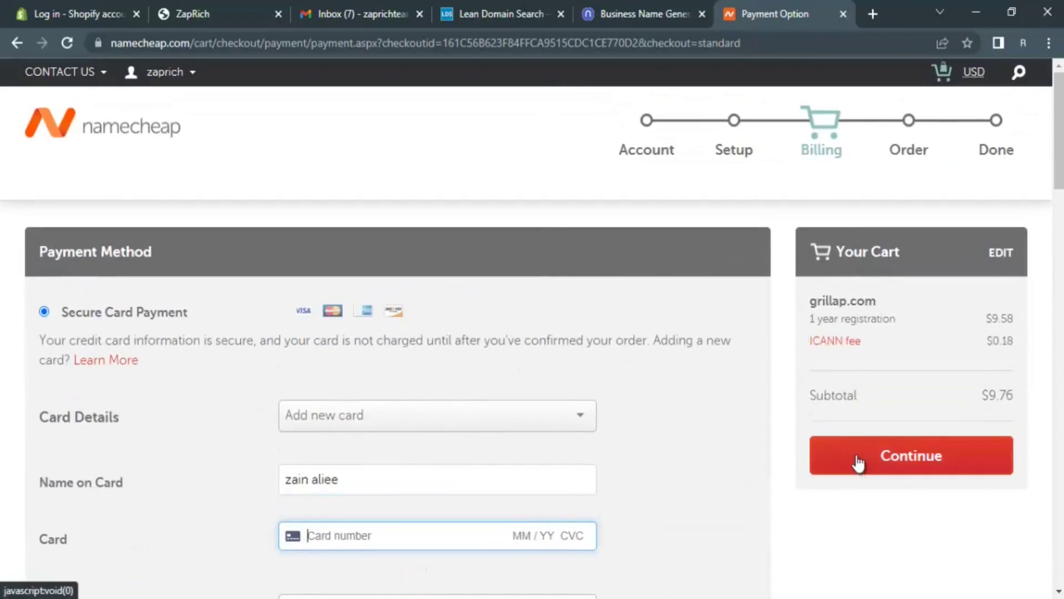